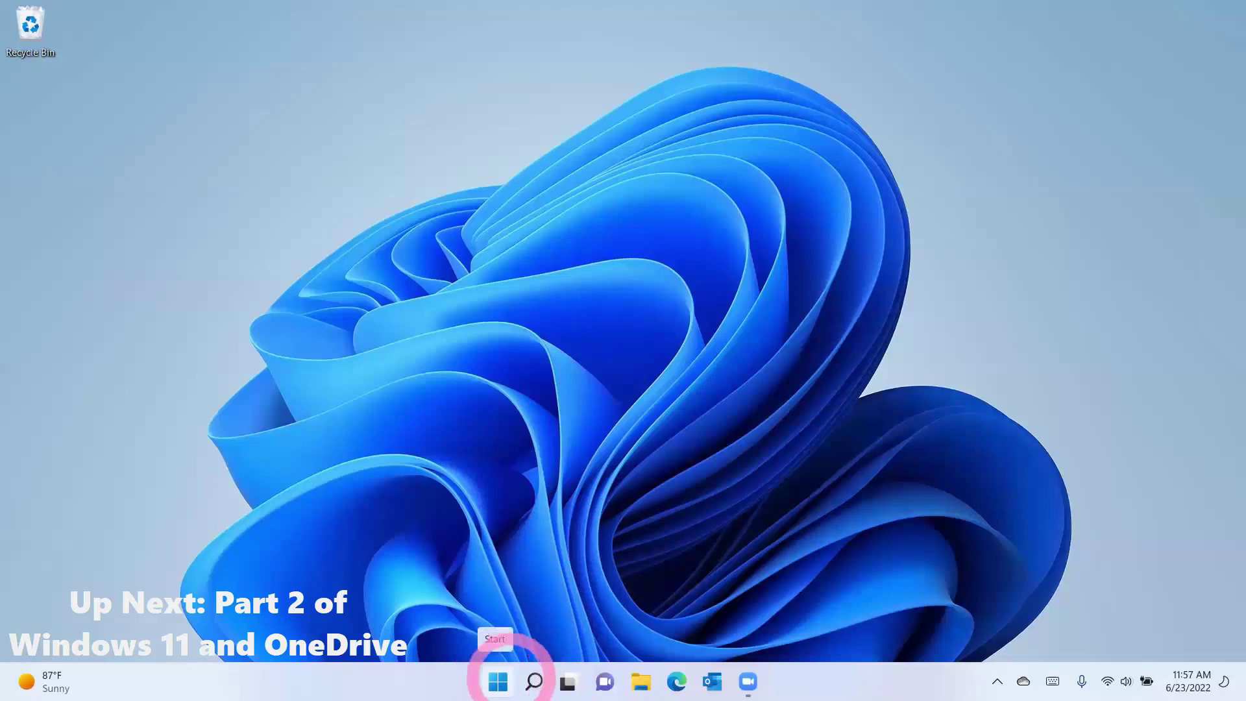
# Step: Open the Microsoft Edge taskbar jump list showing recently closed items and tasks
pyautogui.moveTo(534, 681)
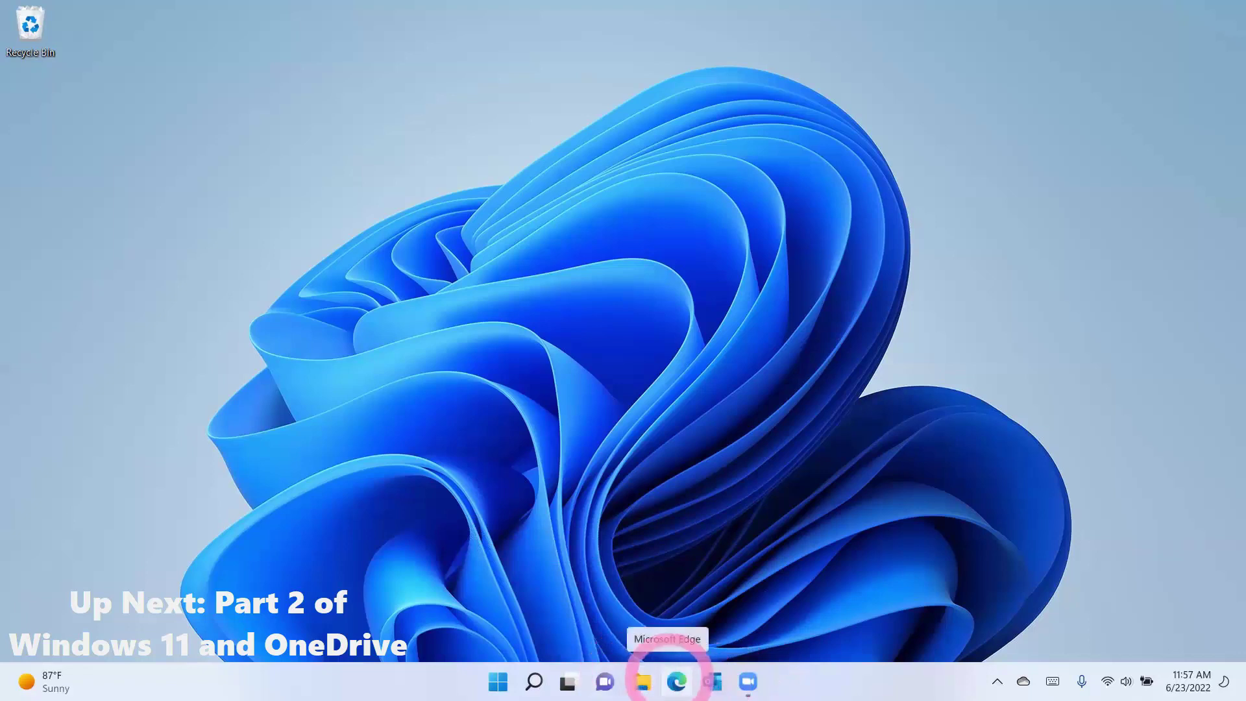
pyautogui.rightClick(671, 680)
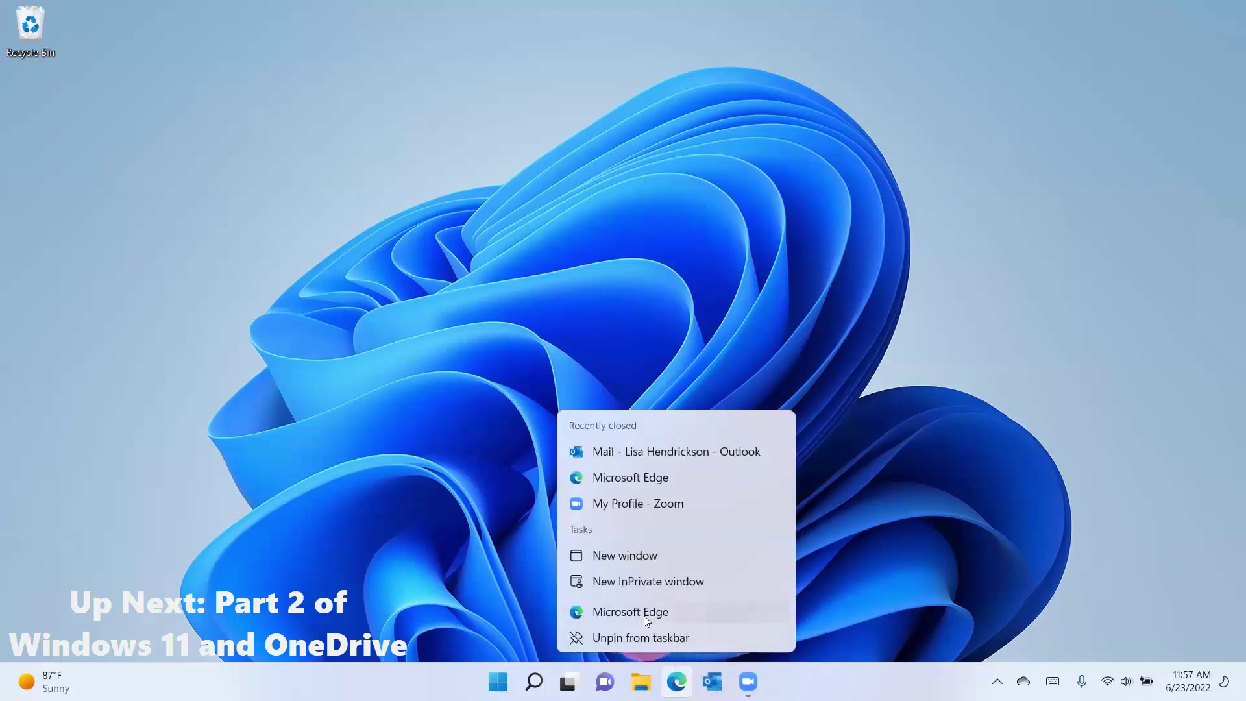
# Step: Search Windows for 'account' and open the Your account info settings page
pyautogui.click(580, 598)
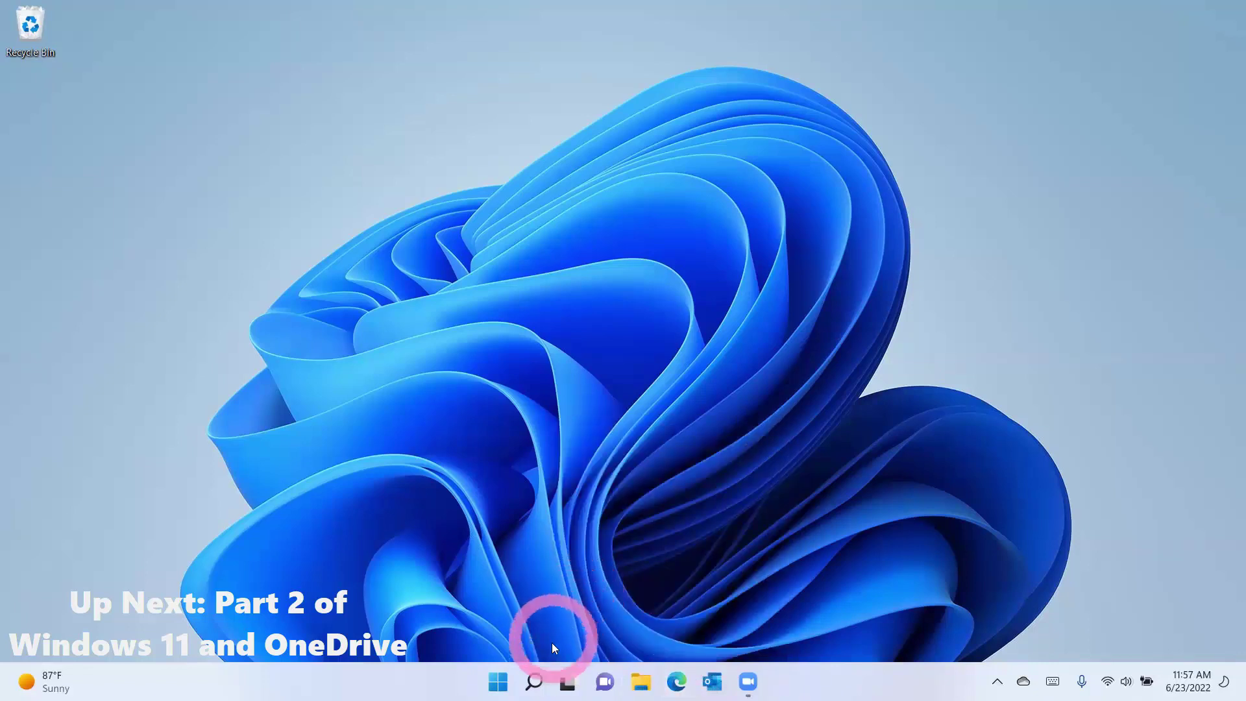
pyautogui.click(534, 682)
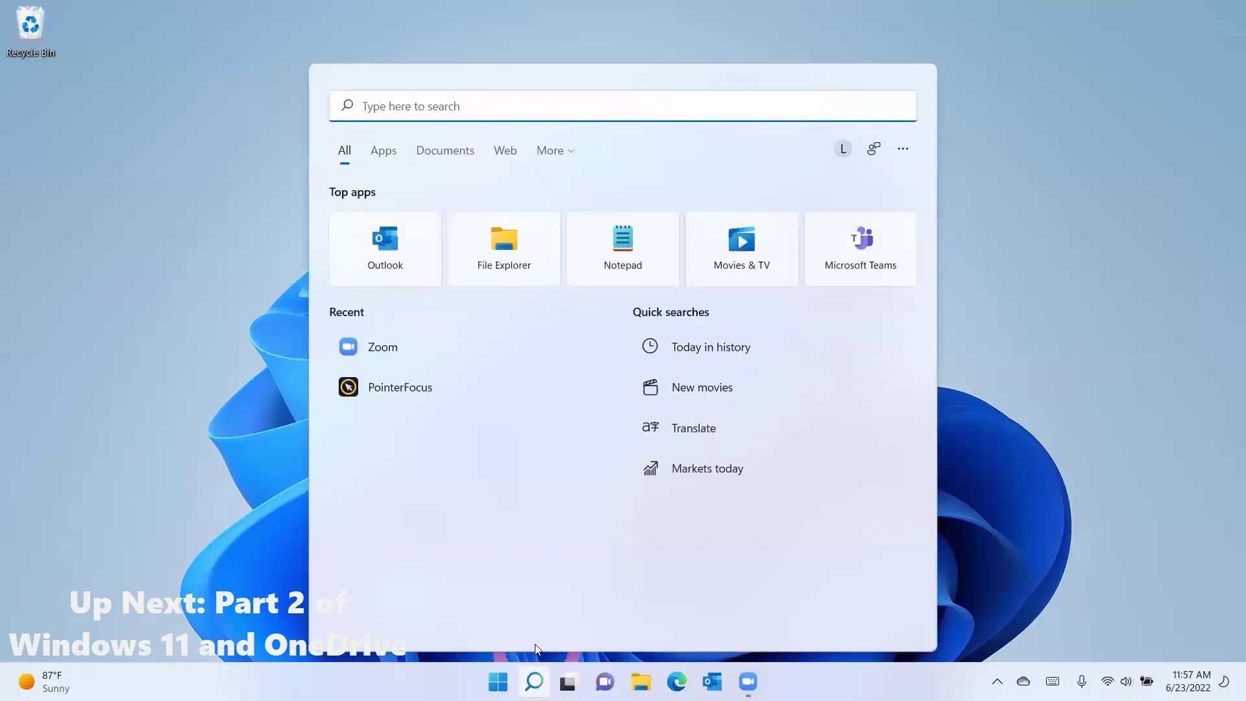
pyautogui.write('account')
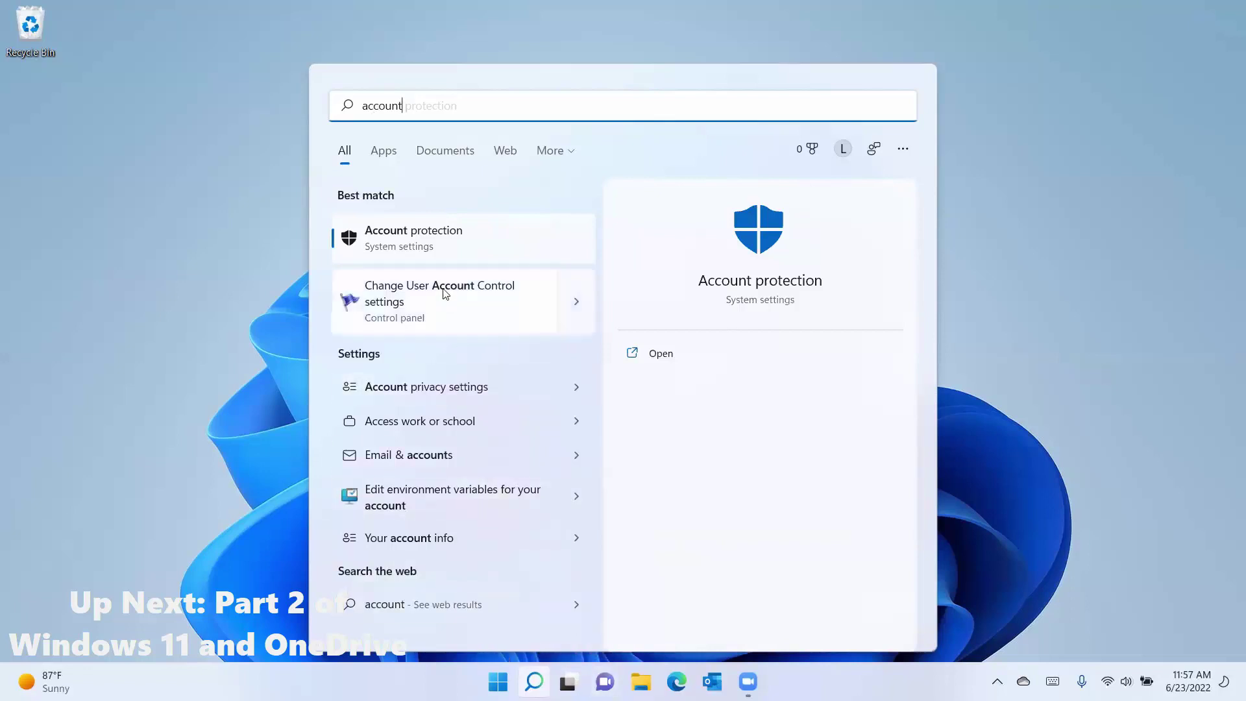
pyautogui.click(420, 537)
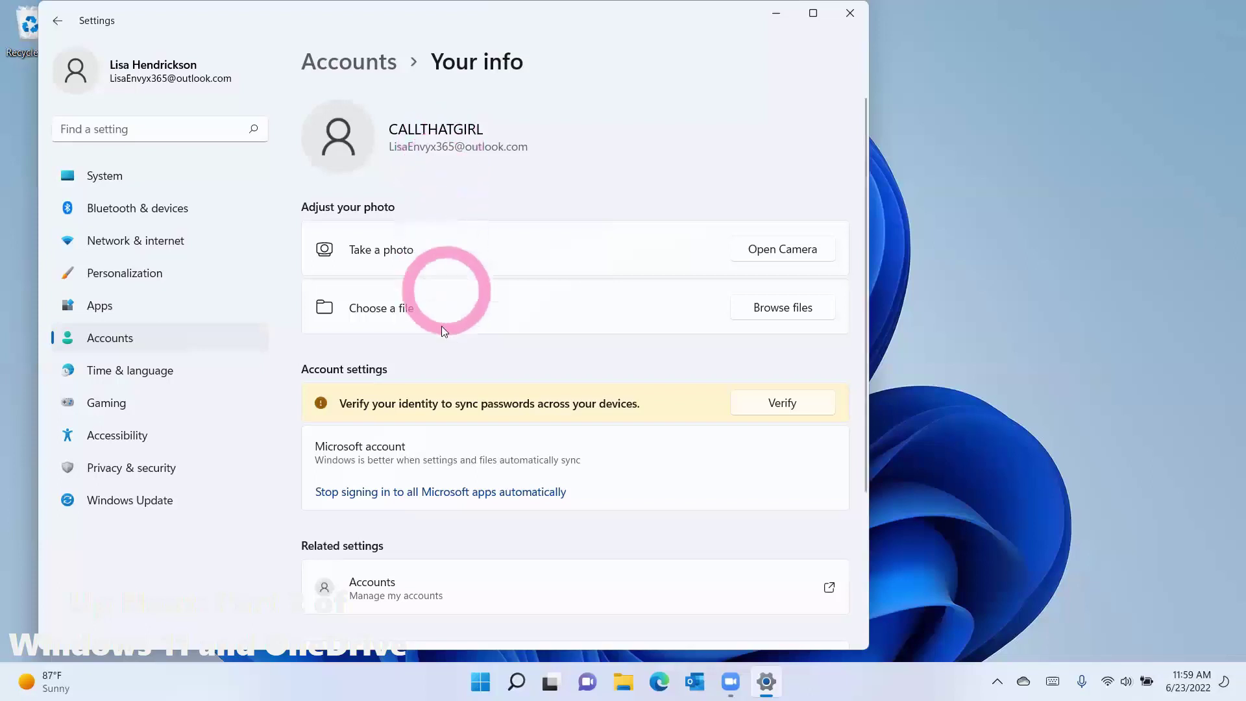
# Step: Open the online Microsoft account, decline profile sync, and go to Services & subscriptions
pyautogui.click(413, 586)
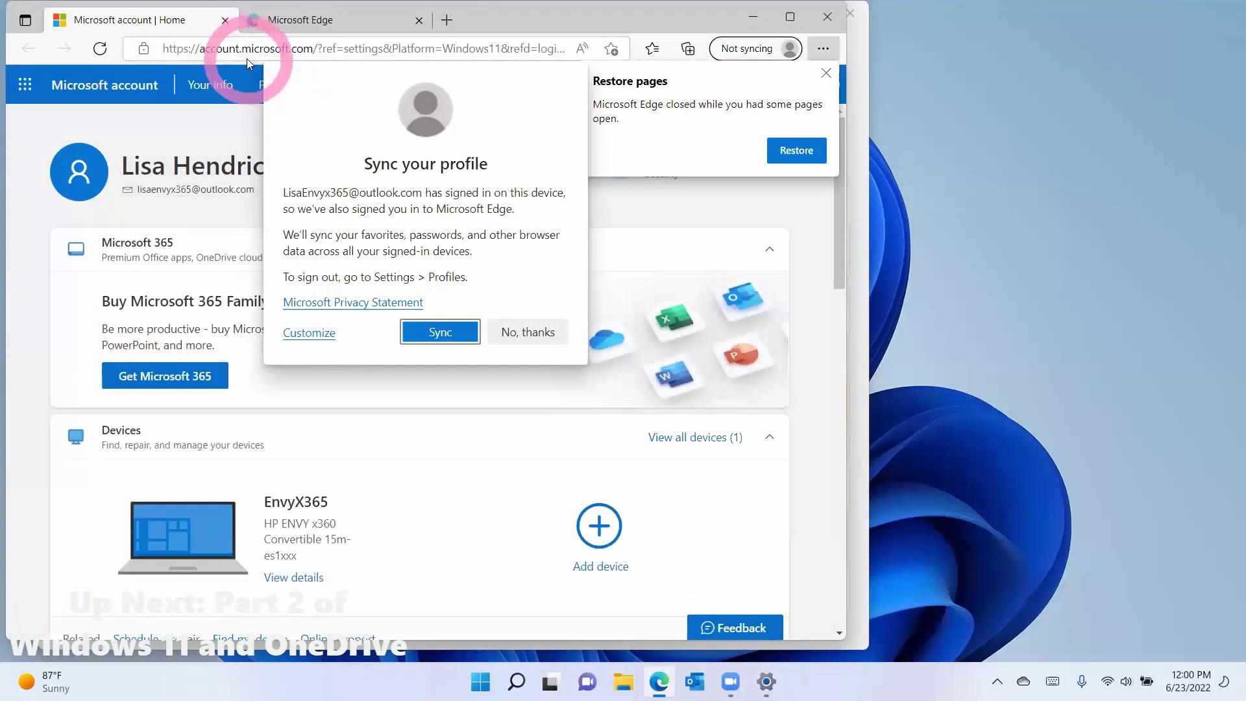
pyautogui.click(519, 334)
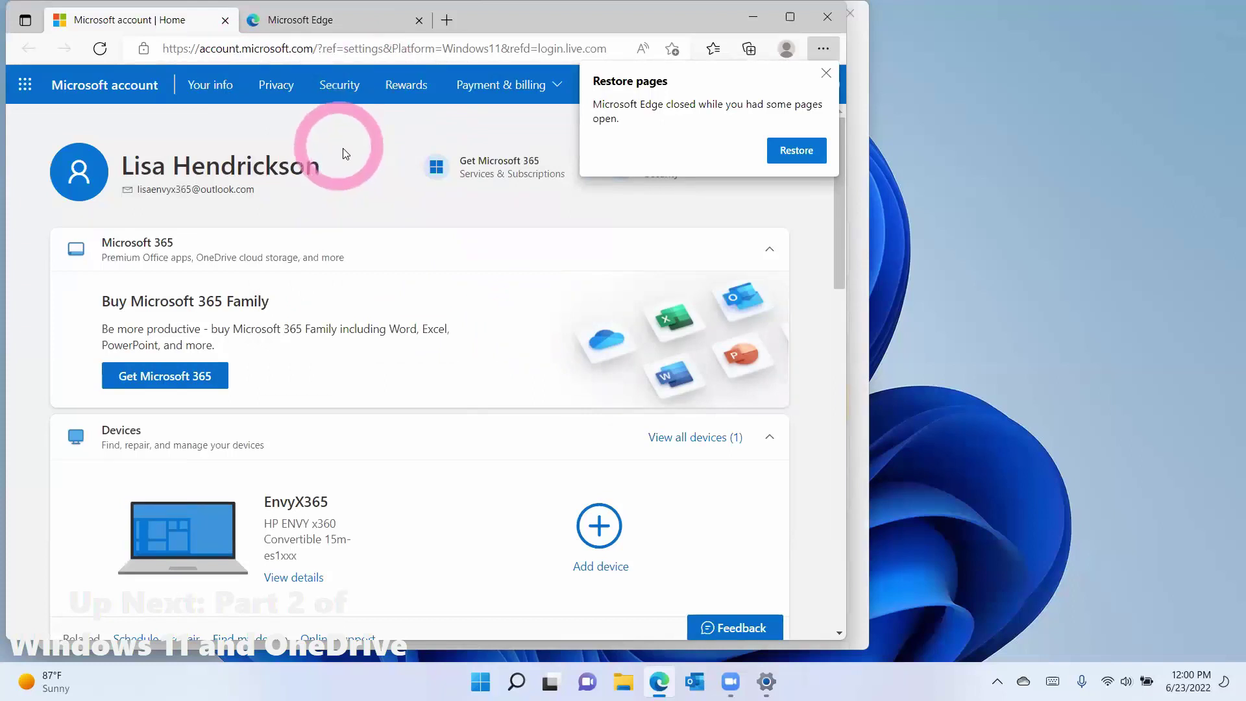
pyautogui.click(825, 73)
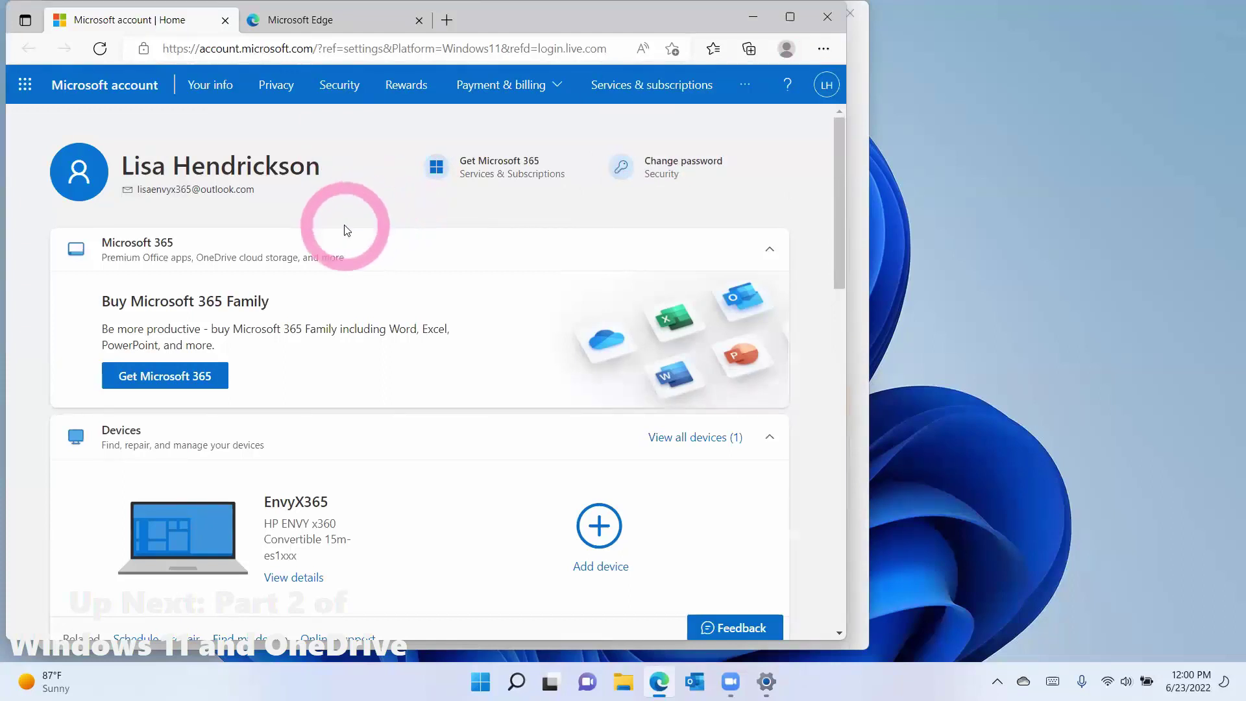
pyautogui.click(646, 92)
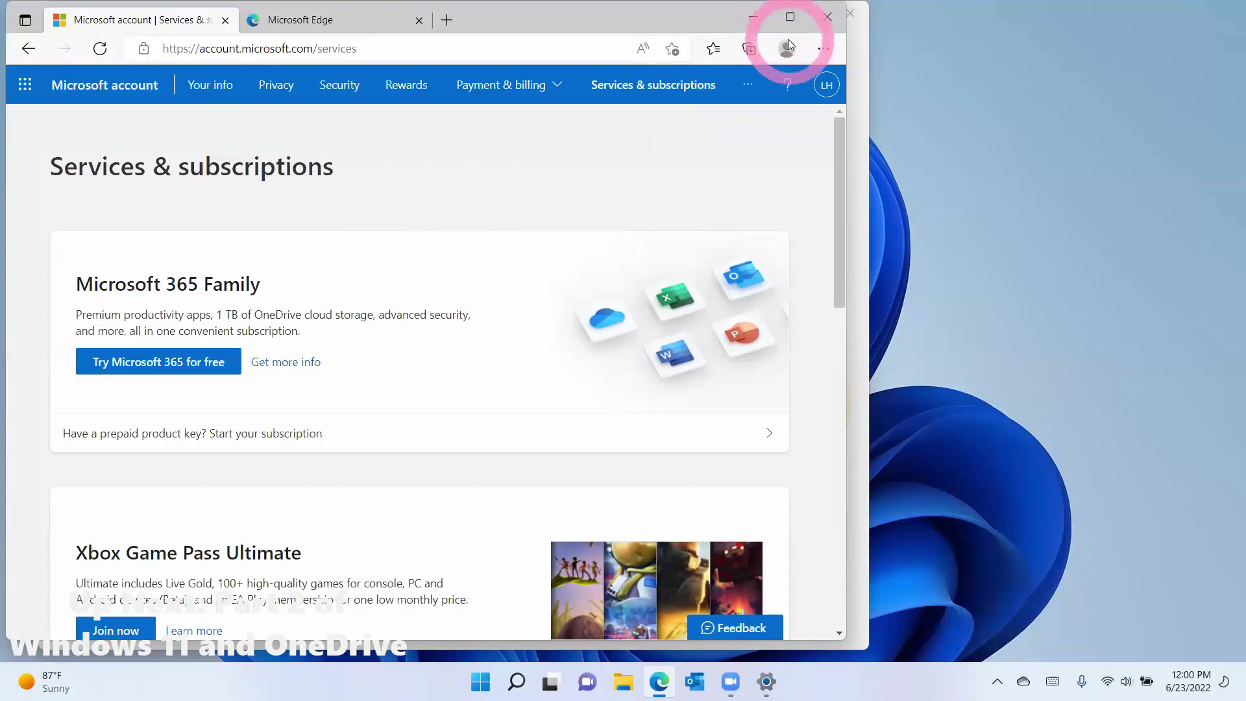
# Step: Close Edge and bring up the OneDrive tray panel with its settings menu
pyautogui.click(819, 20)
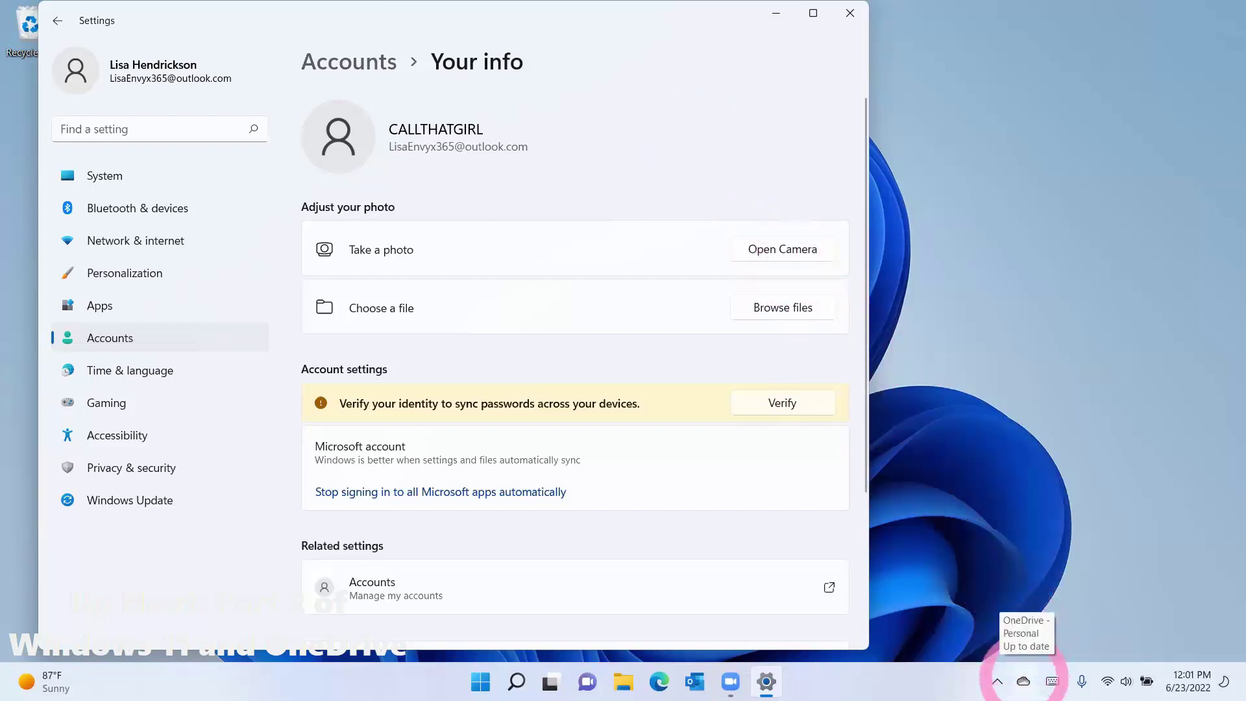
pyautogui.rightClick(1023, 682)
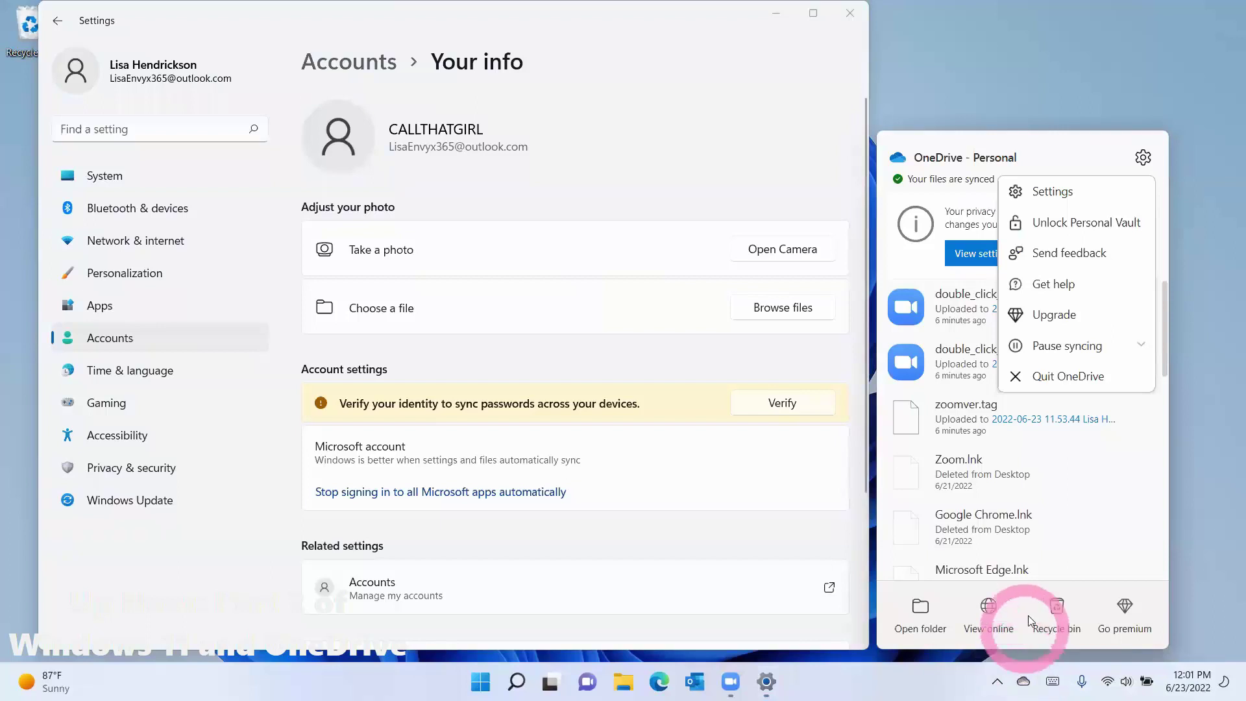
# Step: Open OneDrive settings to check 53 MB of 5.0 GB used, dismissing the storage offer
pyautogui.click(1058, 193)
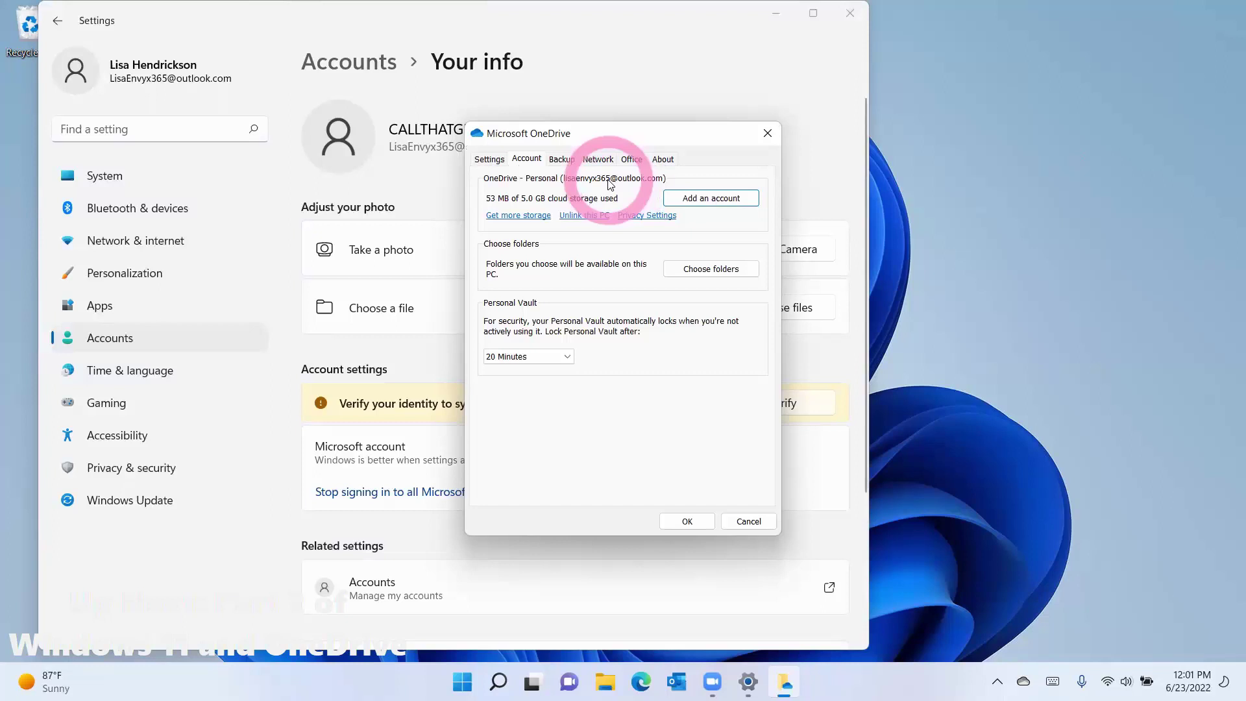
pyautogui.click(520, 216)
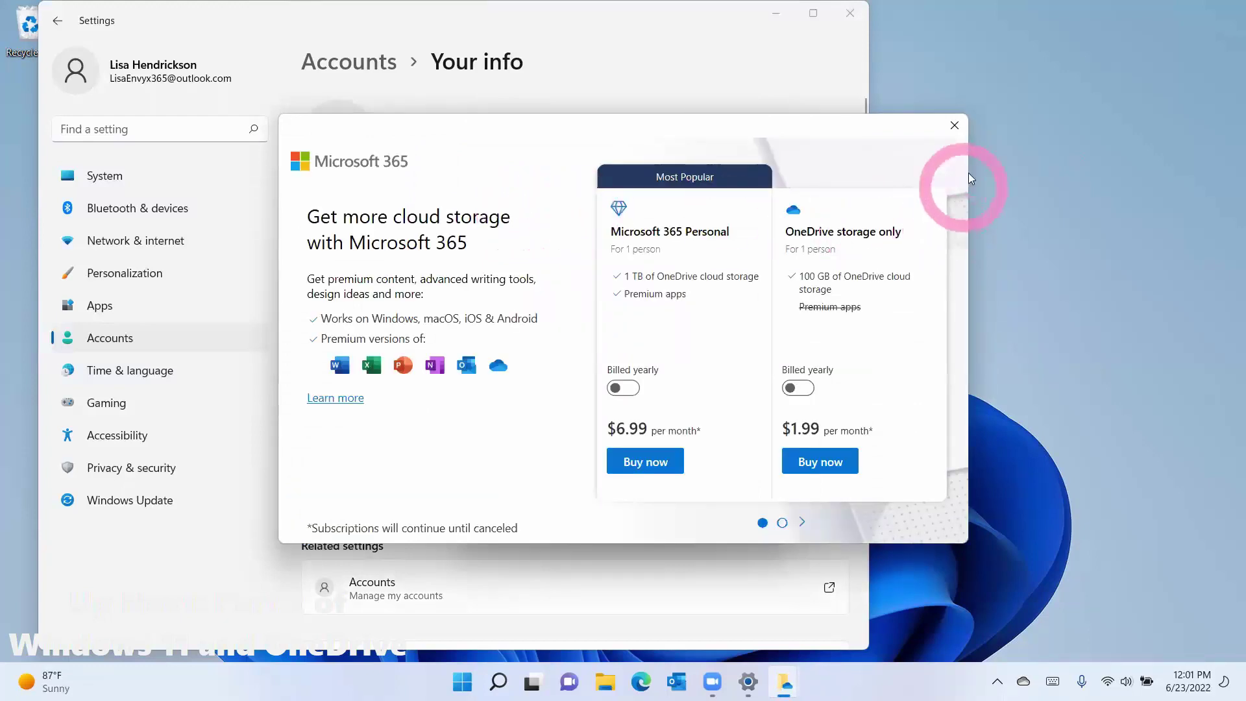
pyautogui.click(958, 128)
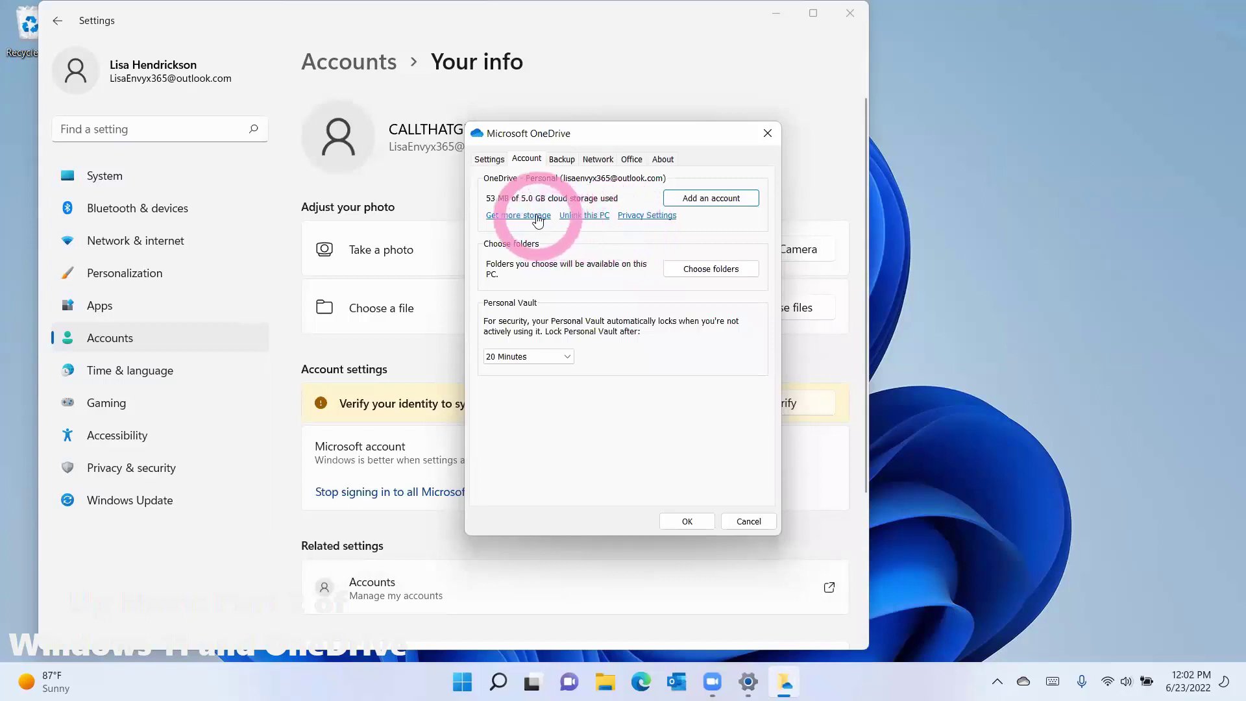
# Step: Return to Settings, open Manage my accounts, then open OneDrive's settings dialog from its gear menu
pyautogui.hotkey('alt', 'Tab')
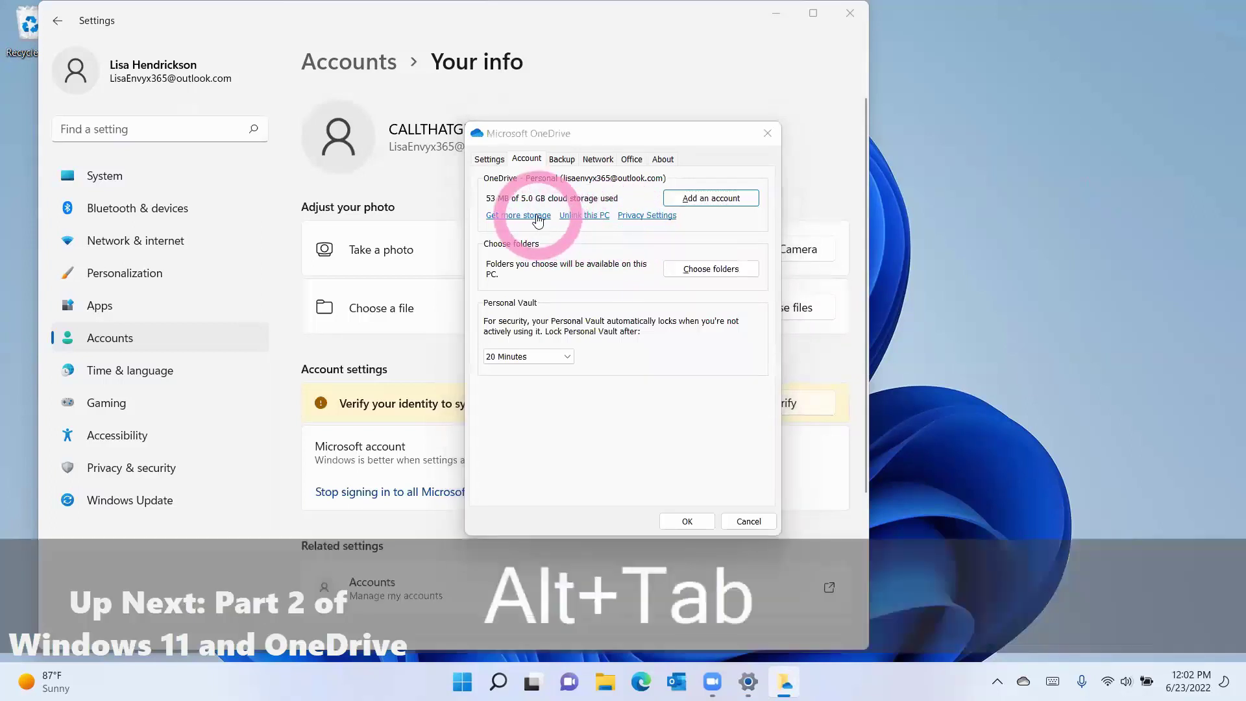
pyautogui.click(537, 220)
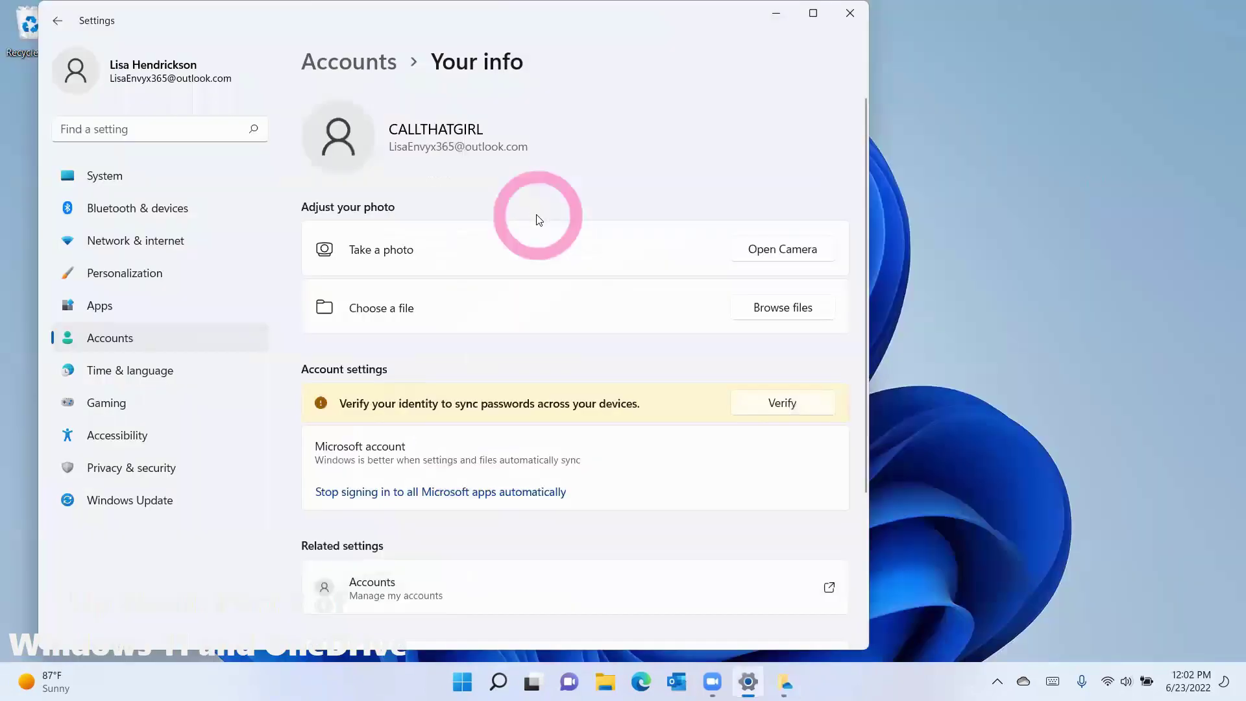
pyautogui.click(408, 589)
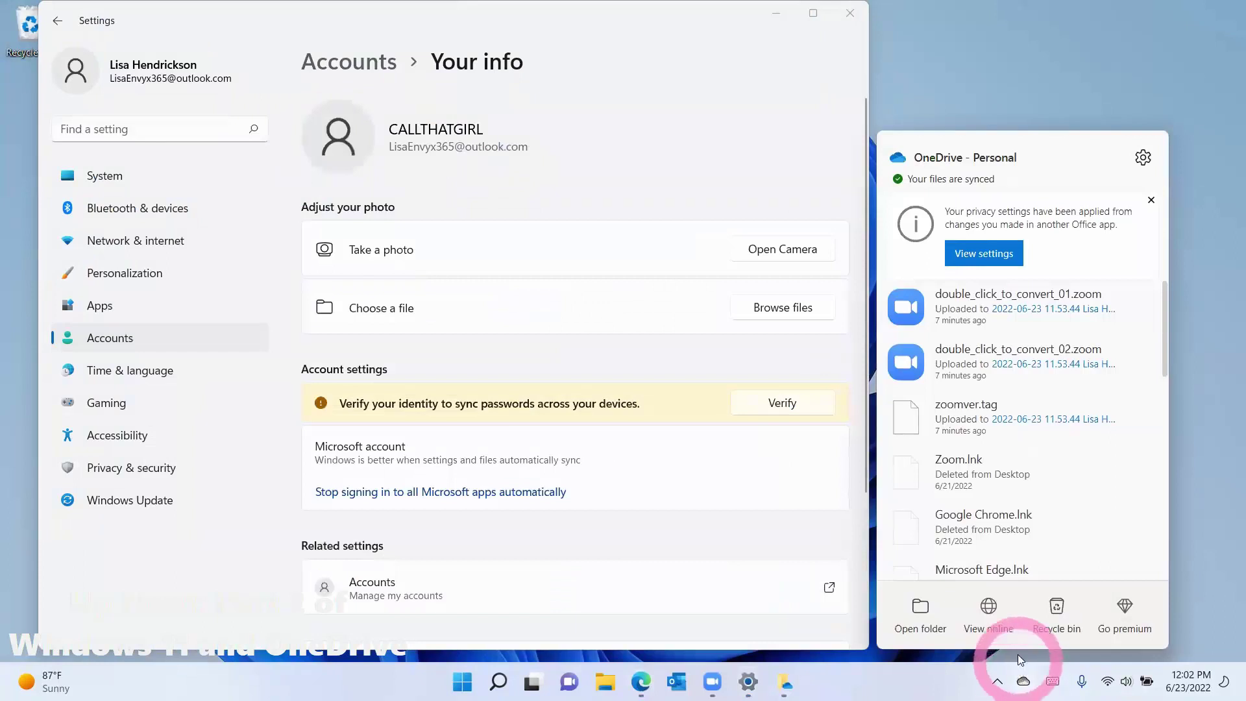
pyautogui.click(1145, 162)
pyautogui.click(1053, 193)
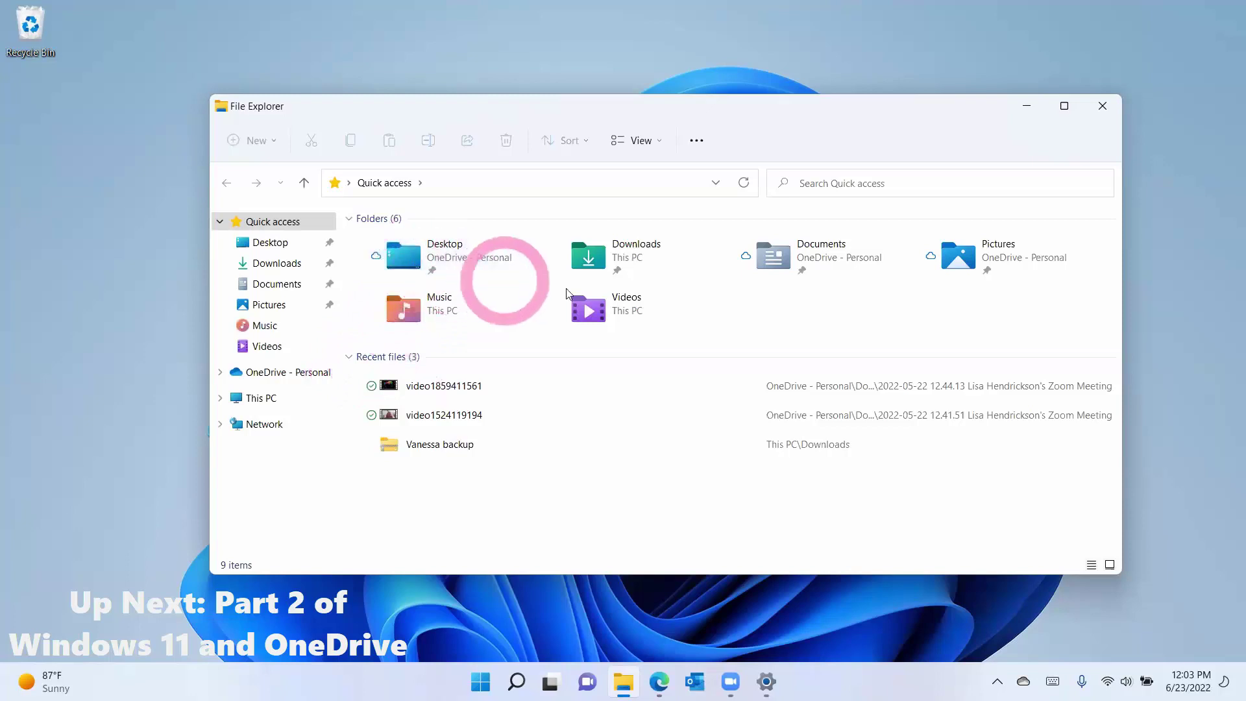
# Step: Open Documents > Outlook Files and reveal its full path inside the OneDrive folder
pyautogui.click(776, 253)
pyautogui.doubleClick(777, 254)
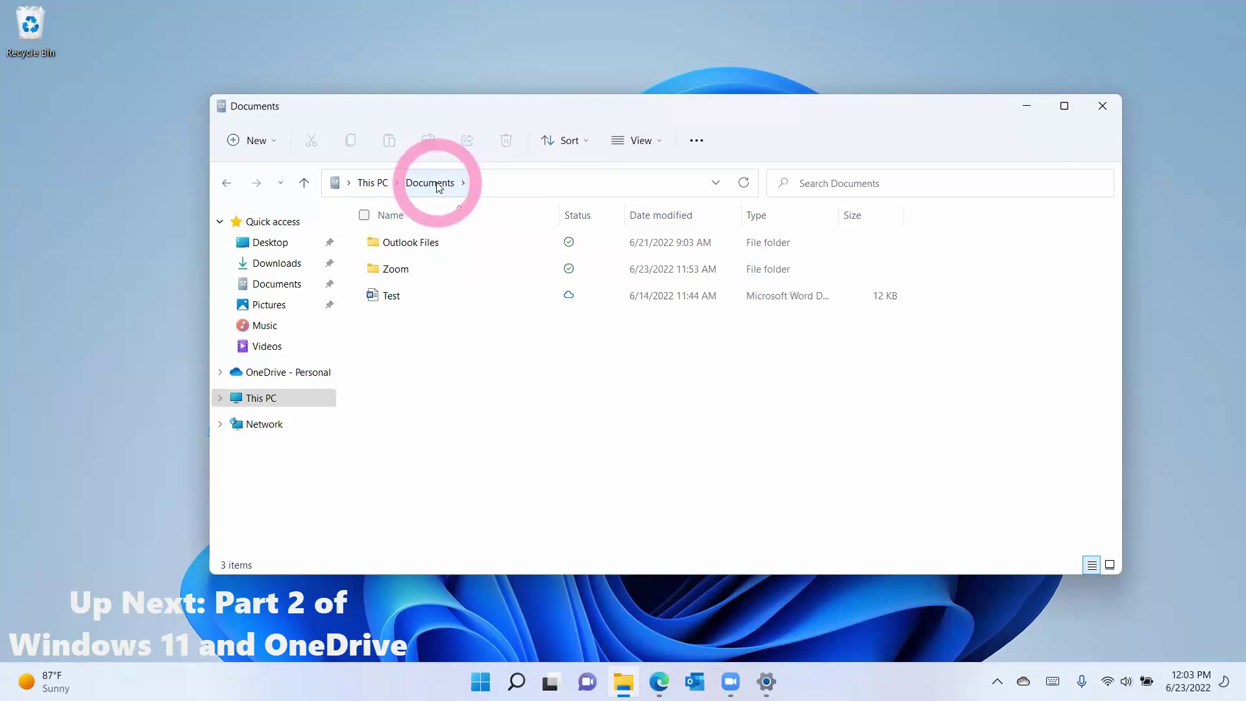
pyautogui.click(484, 184)
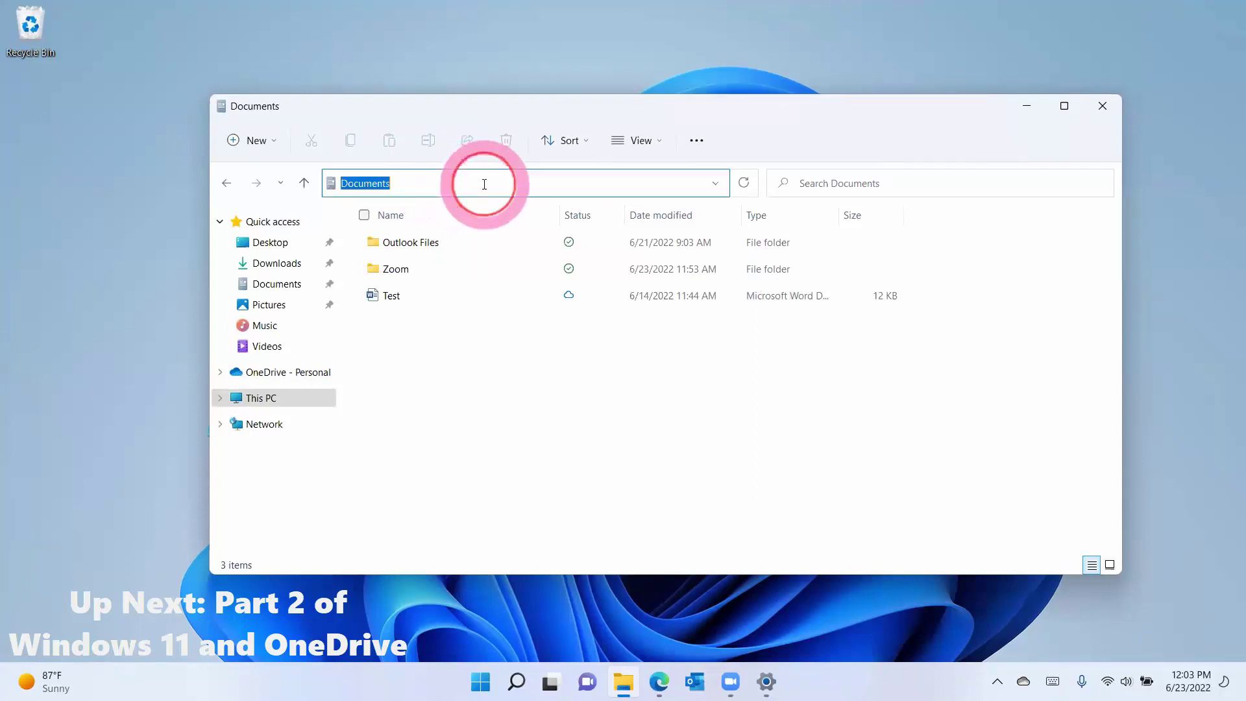
pyautogui.click(411, 184)
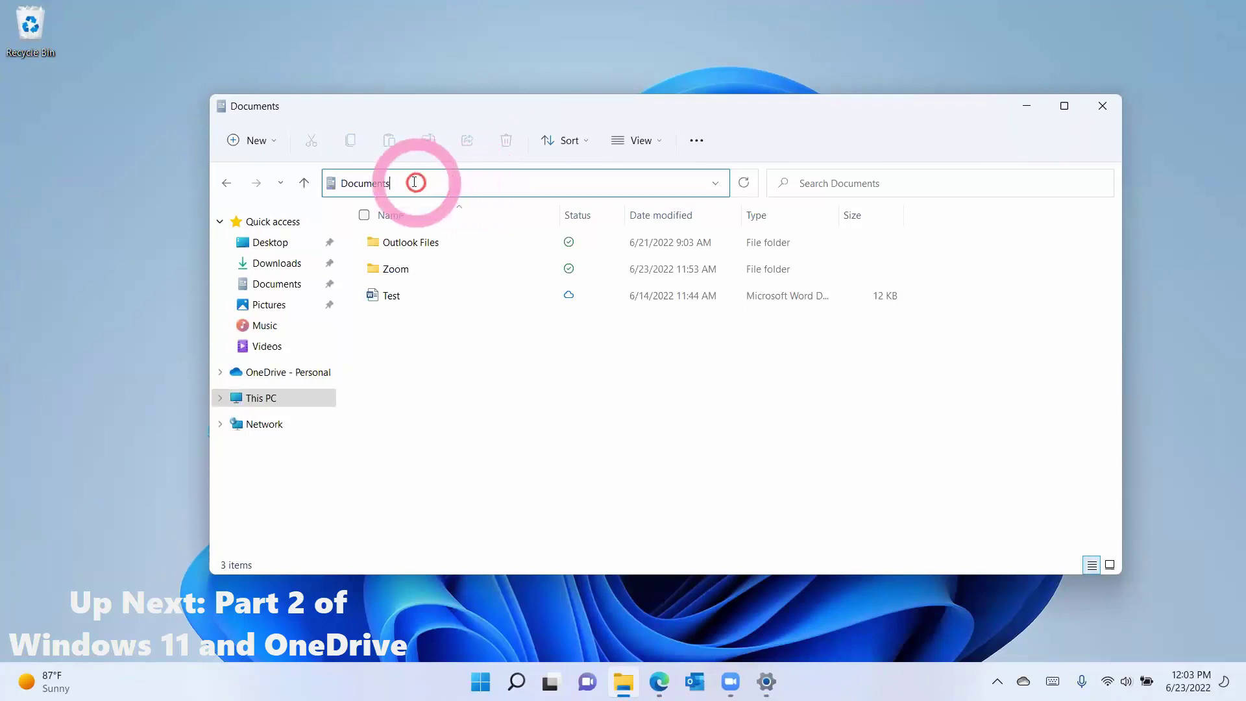
pyautogui.doubleClick(405, 246)
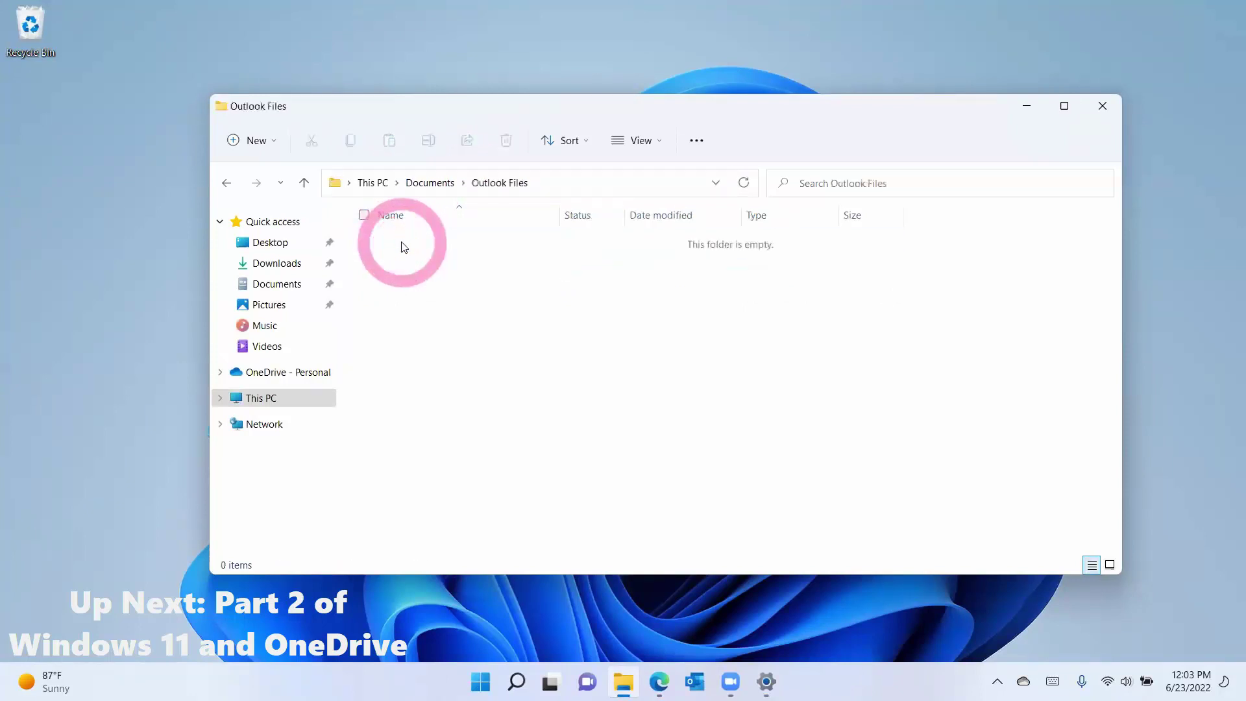
pyautogui.click(552, 185)
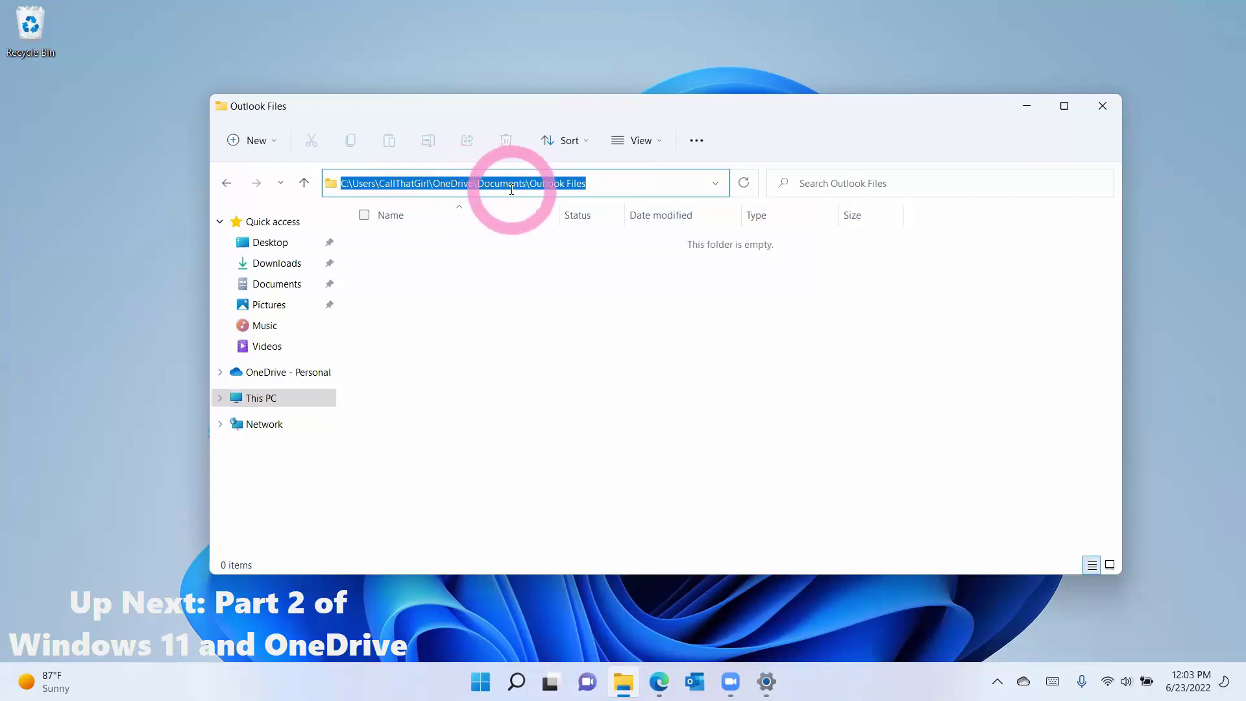
# Step: Browse Windows (C:) > Users > profile > Documents and show this empty local folder's full path
pyautogui.click(258, 400)
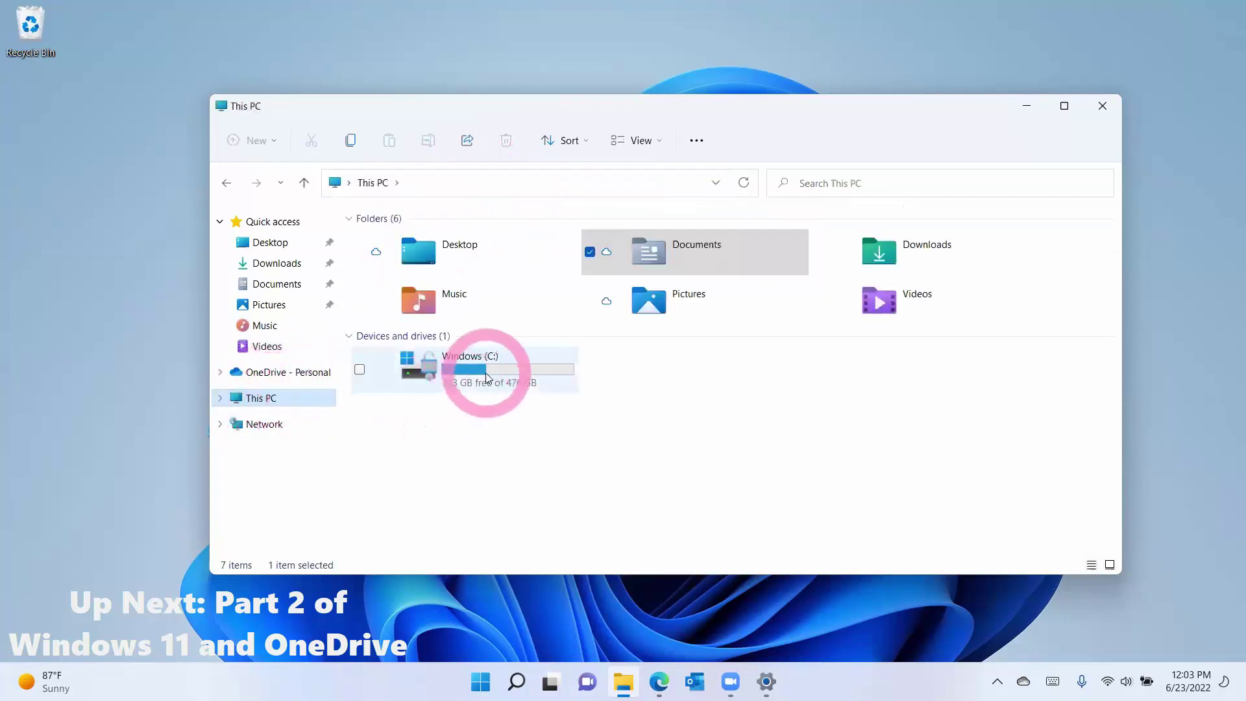
pyautogui.doubleClick(488, 377)
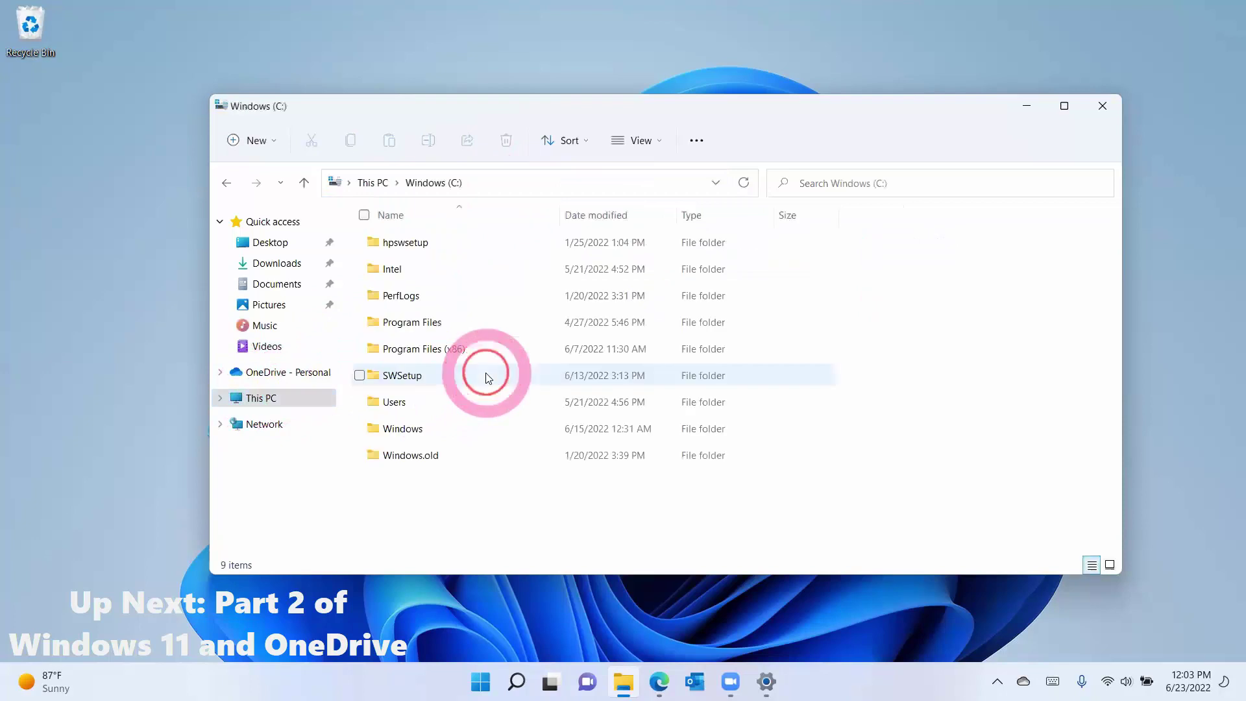
pyautogui.doubleClick(439, 401)
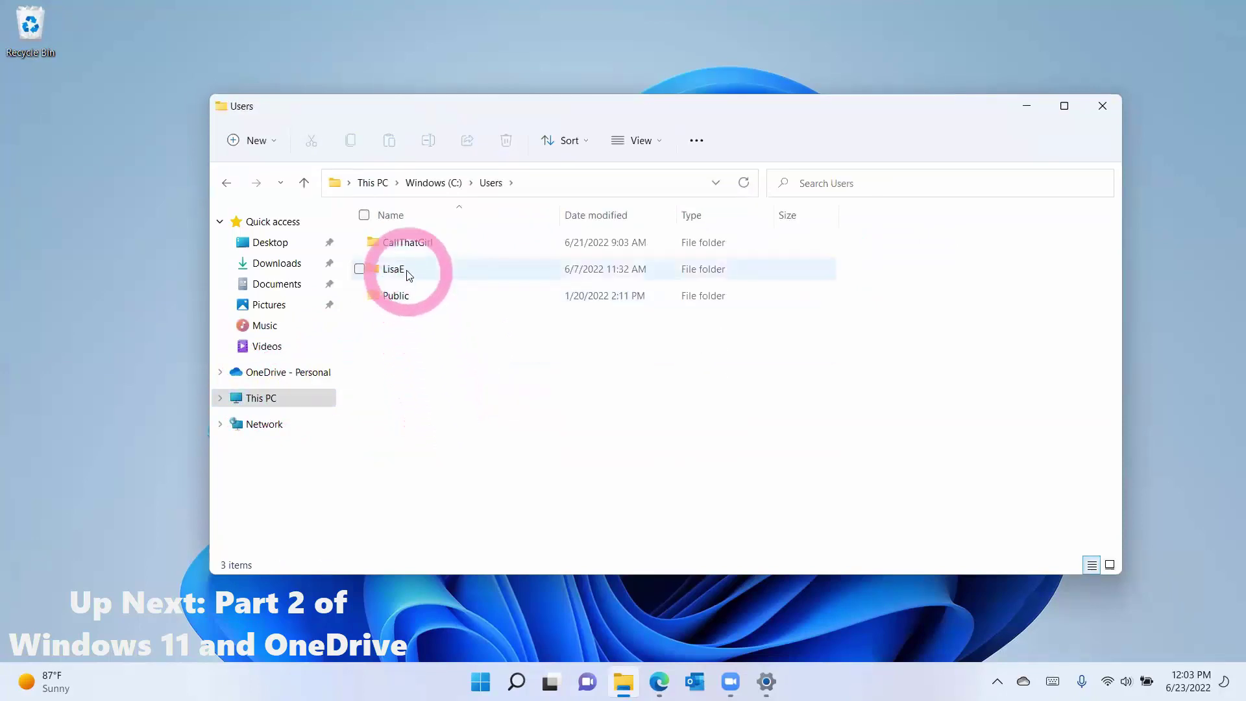
pyautogui.doubleClick(409, 246)
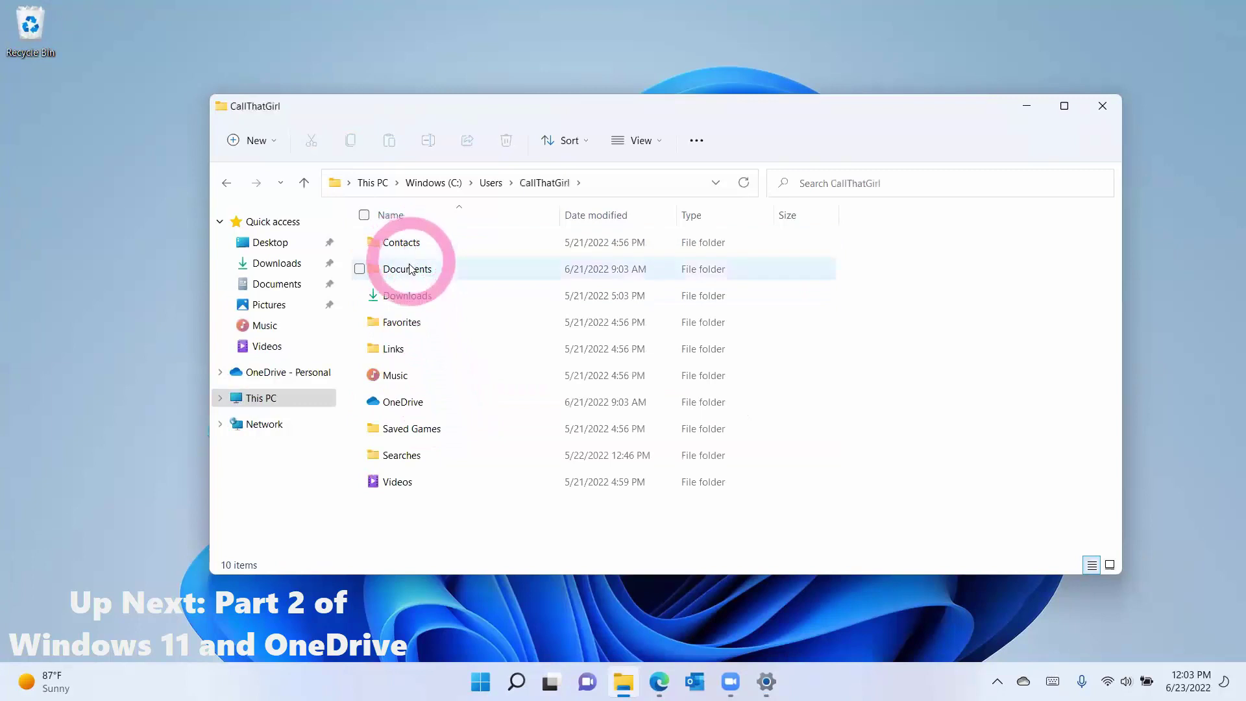
pyautogui.doubleClick(407, 275)
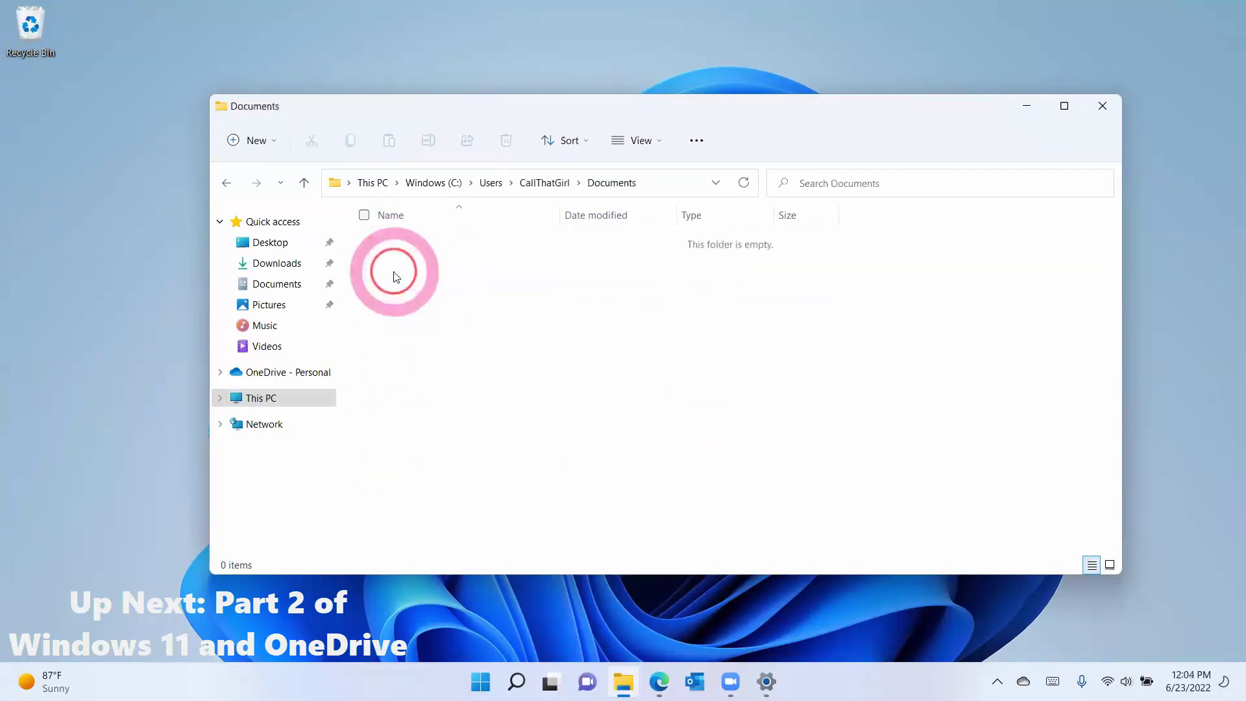
pyautogui.click(666, 183)
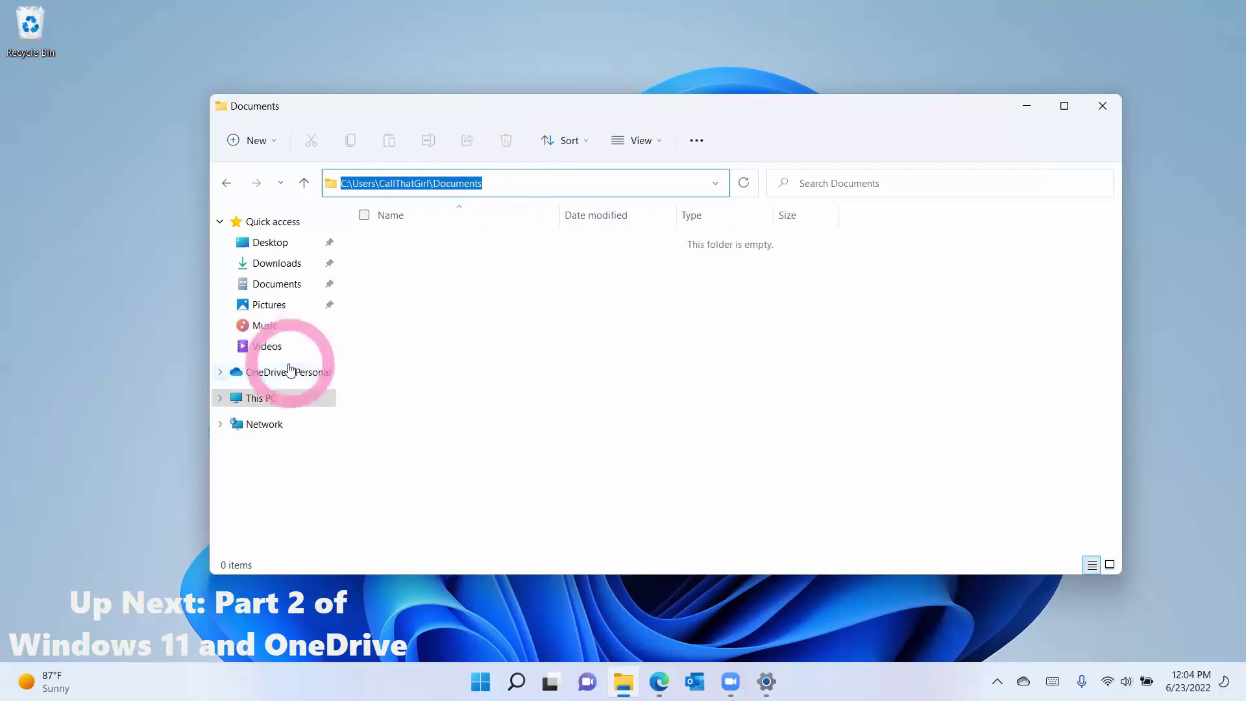
# Step: Go to OneDrive - Personal, peek into Desktop, then open its Documents folder
pyautogui.click(266, 397)
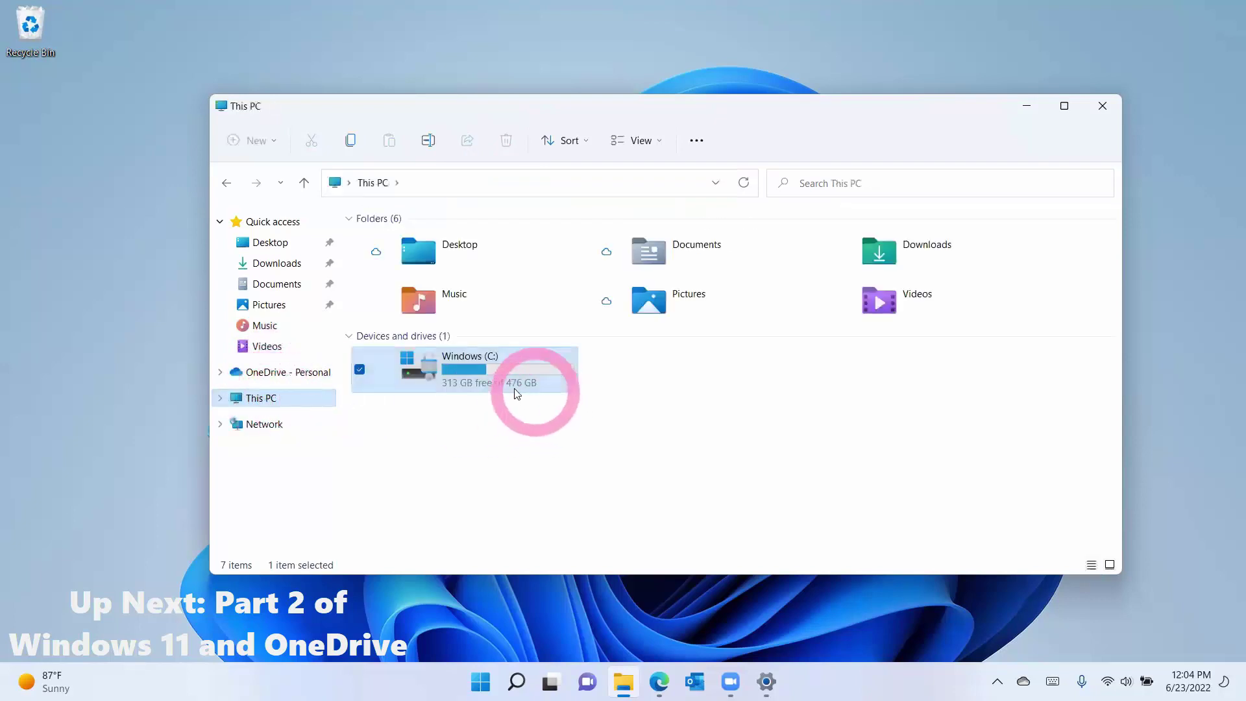
pyautogui.click(288, 373)
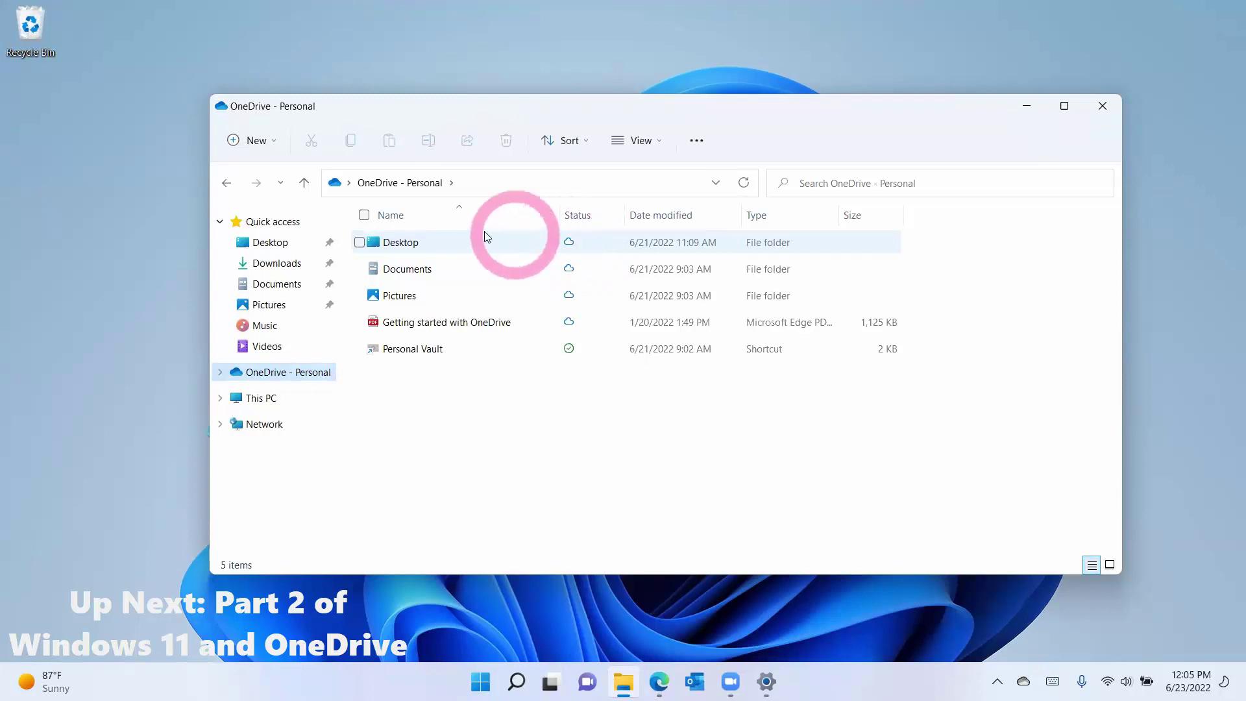
pyautogui.doubleClick(437, 237)
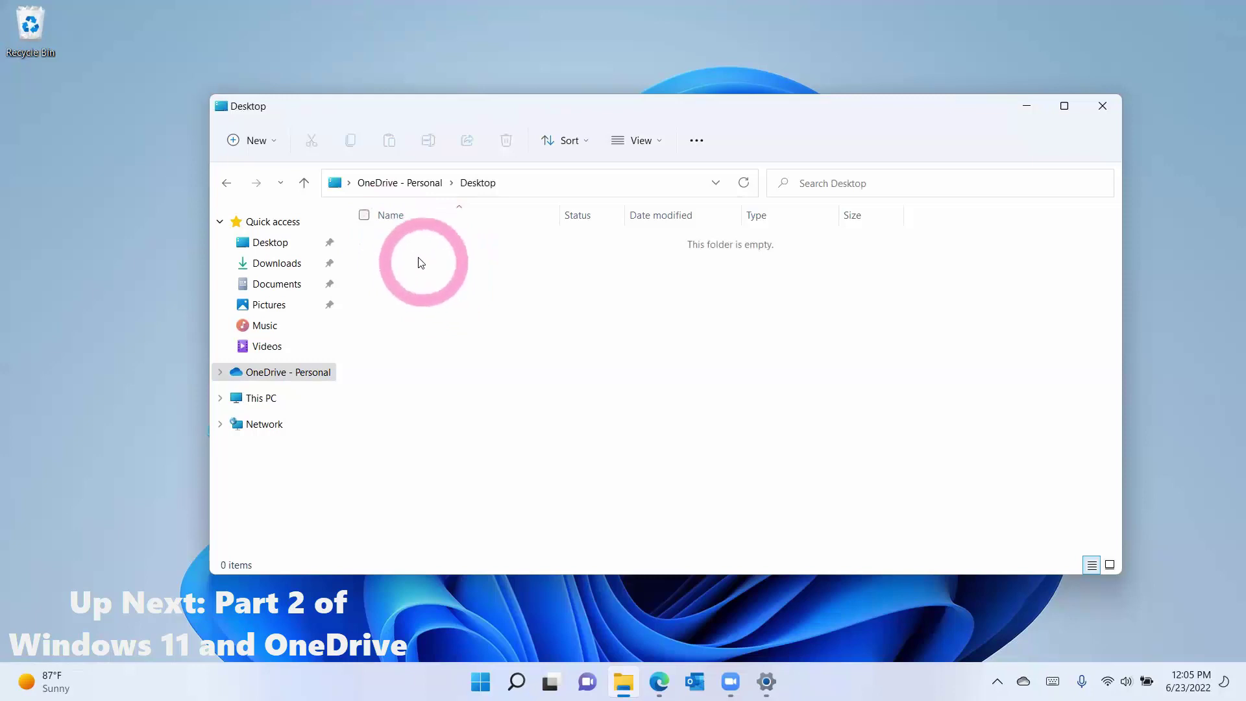
pyautogui.click(226, 182)
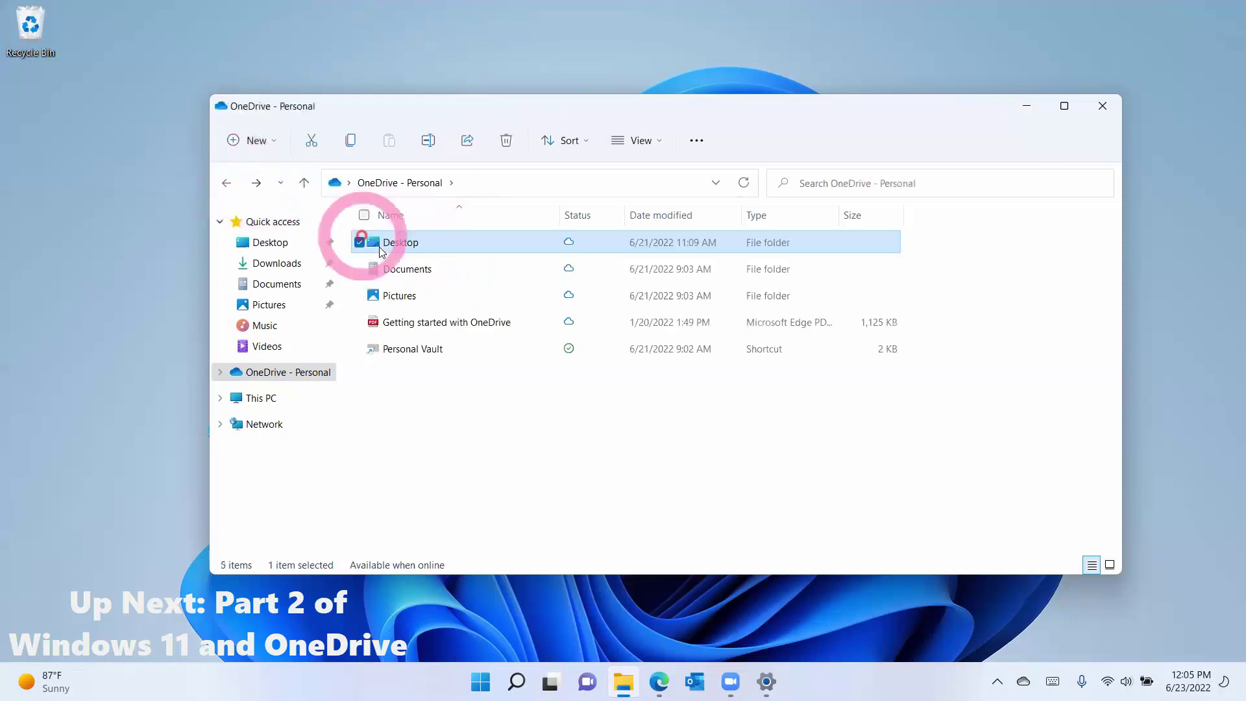
pyautogui.doubleClick(416, 278)
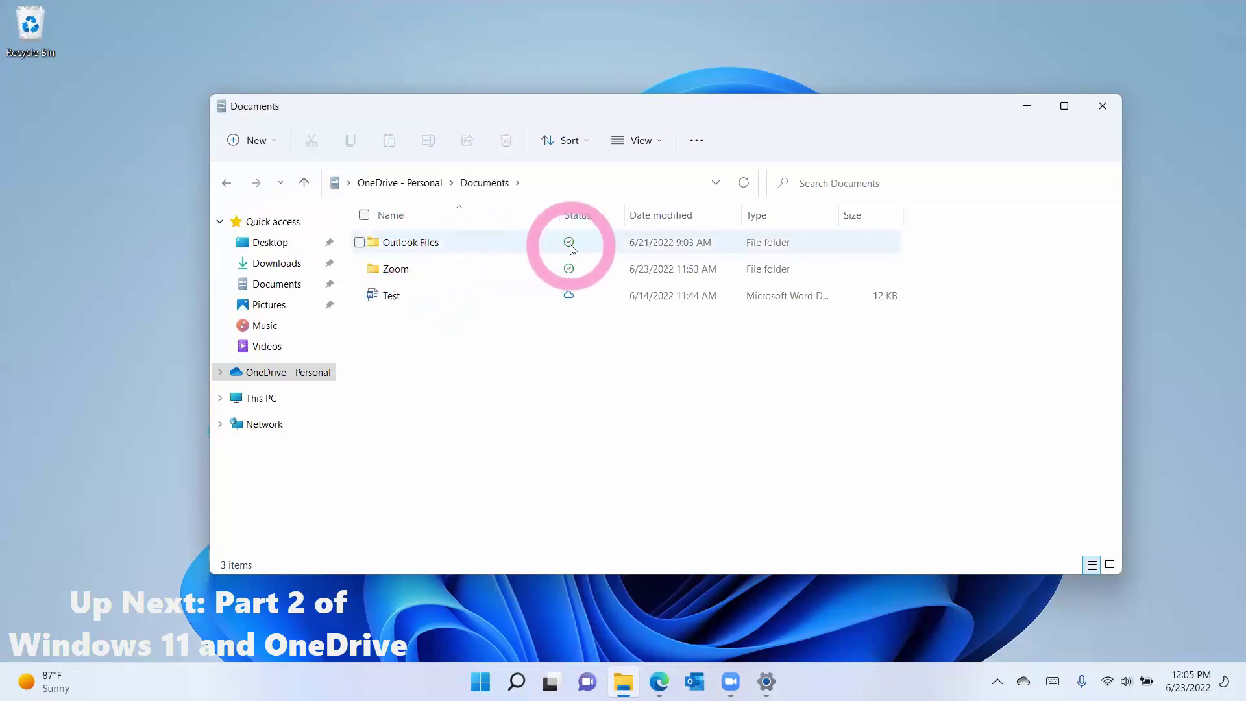
# Step: Open the classic Show more options context menu on the OneDrive Documents folder background
pyautogui.rightClick(510, 247)
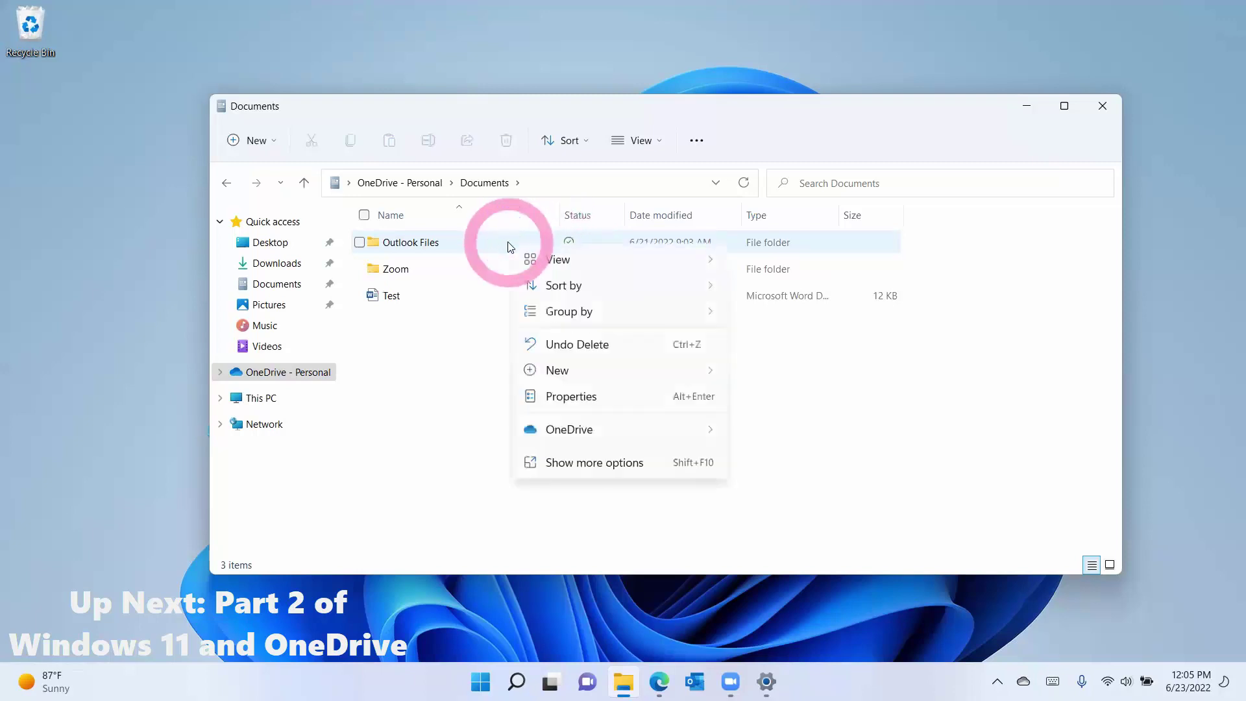
pyautogui.click(563, 463)
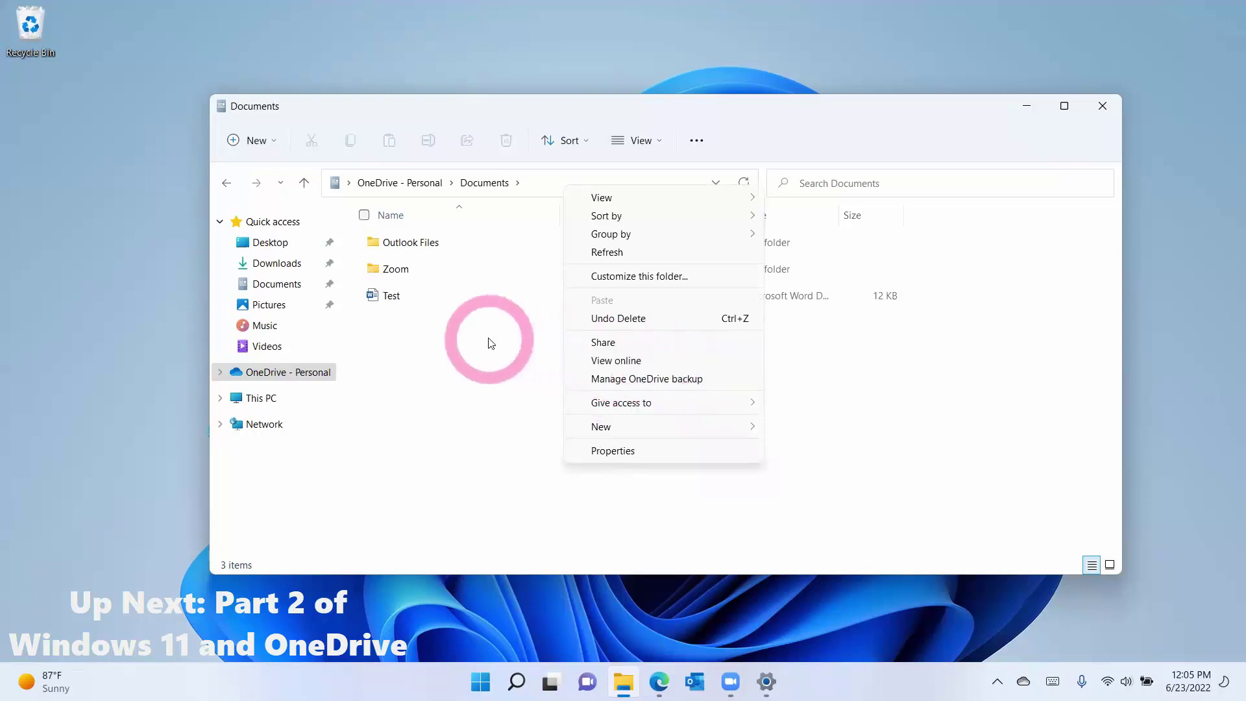
pyautogui.click(478, 353)
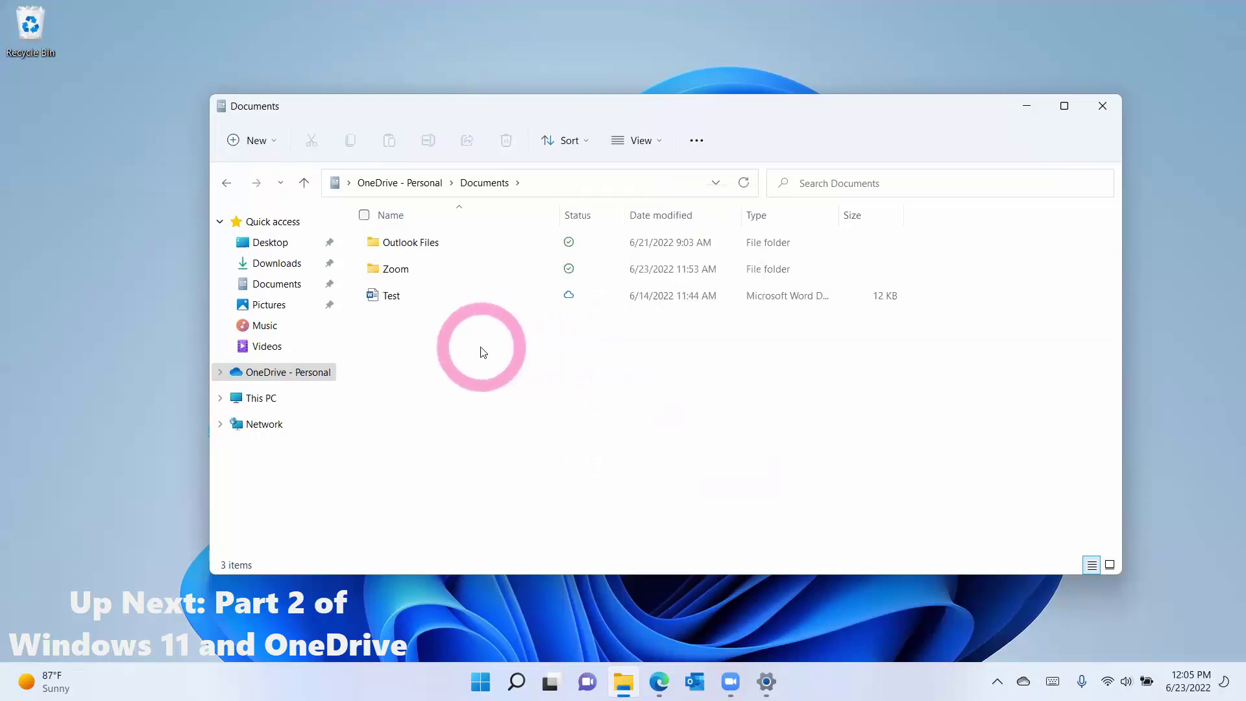
pyautogui.rightClick(418, 278)
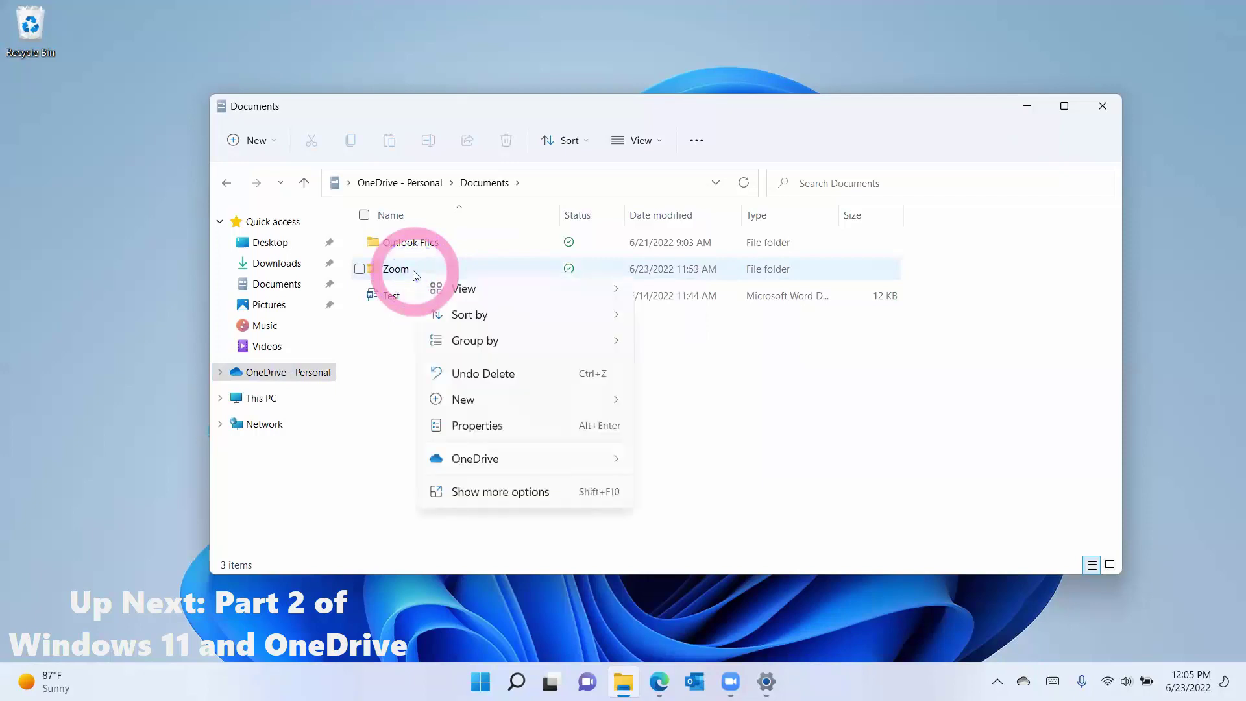
pyautogui.click(487, 491)
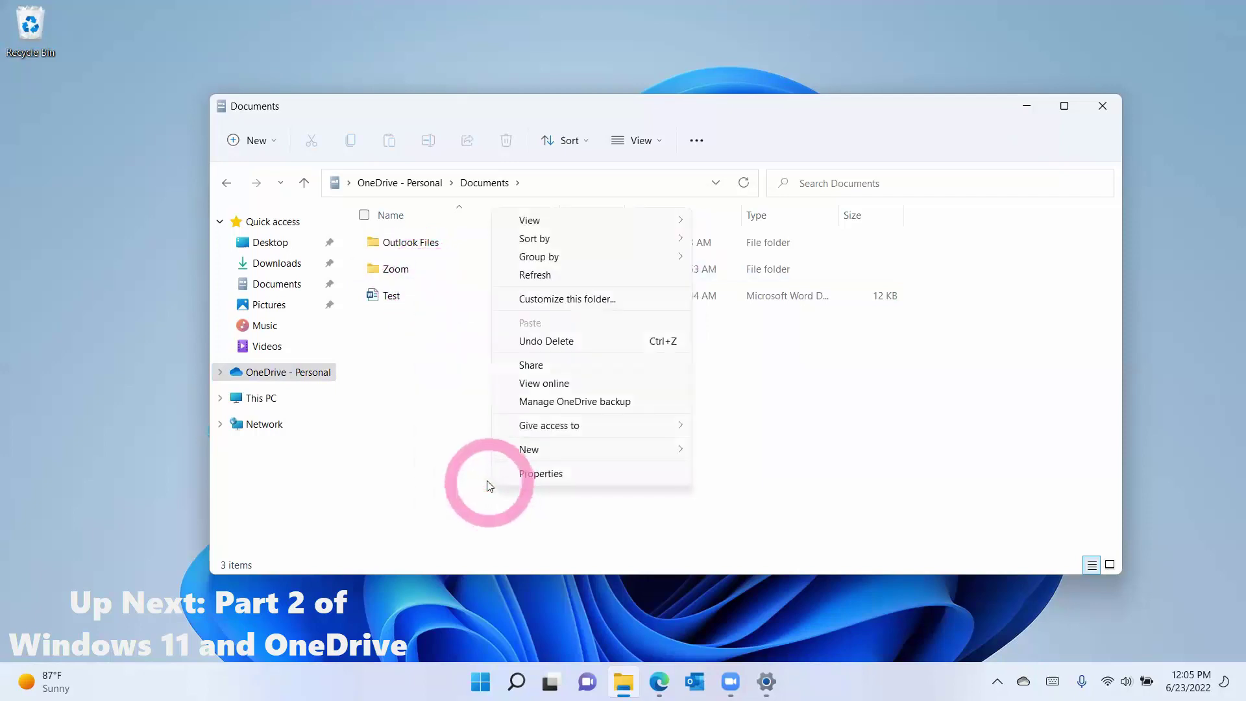
pyautogui.click(449, 415)
pyautogui.rightClick(417, 309)
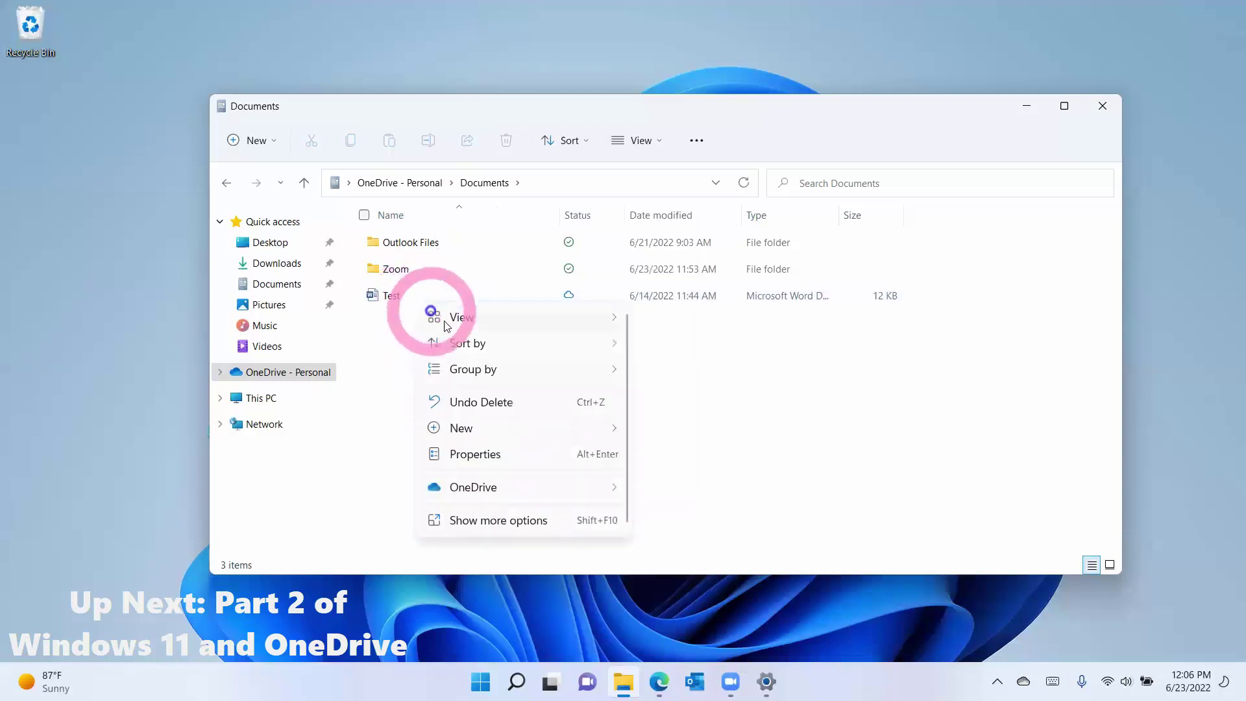
pyautogui.click(475, 520)
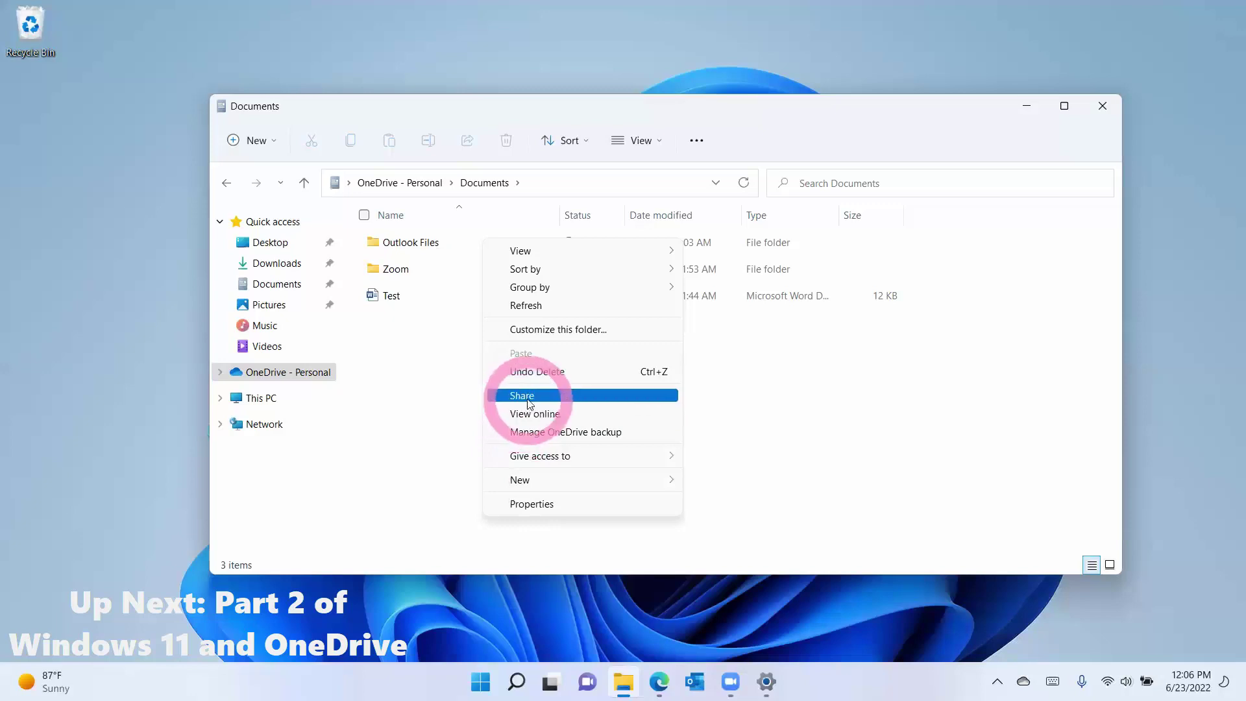
# Step: Review the OneDrive backup of Desktop, Documents and Pictures, then dismiss it and the folder options menu
pyautogui.click(535, 433)
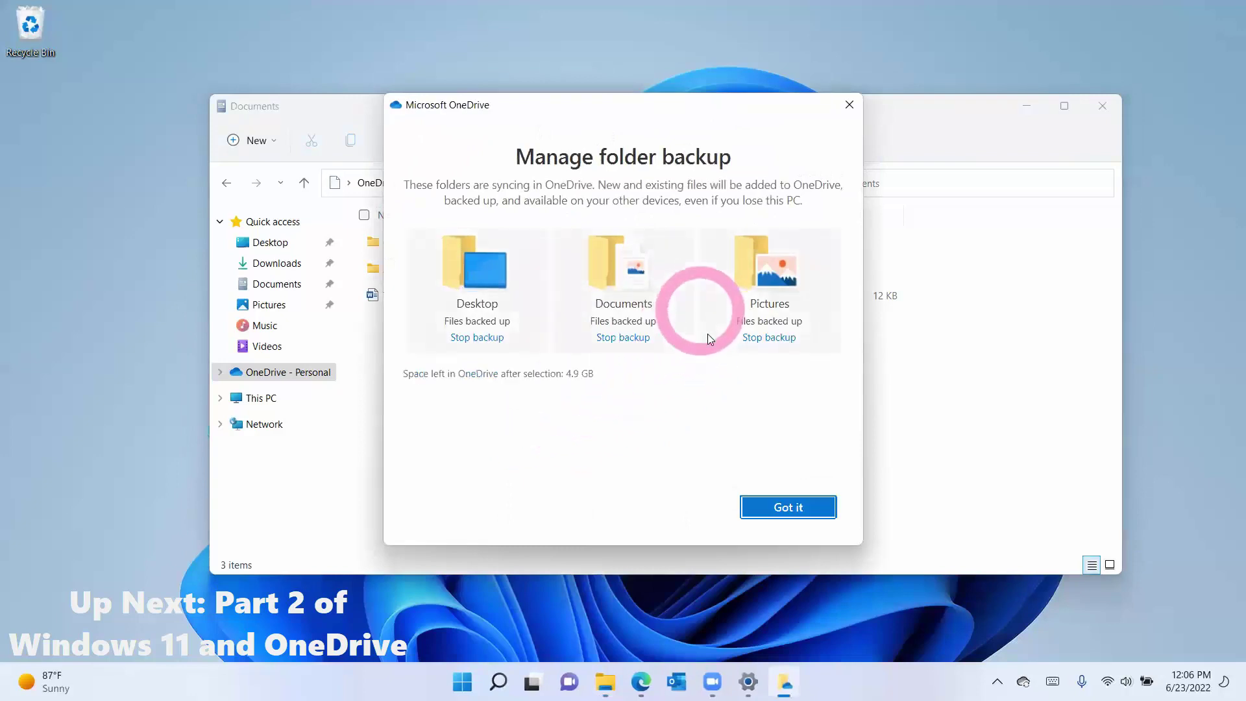
pyautogui.click(768, 508)
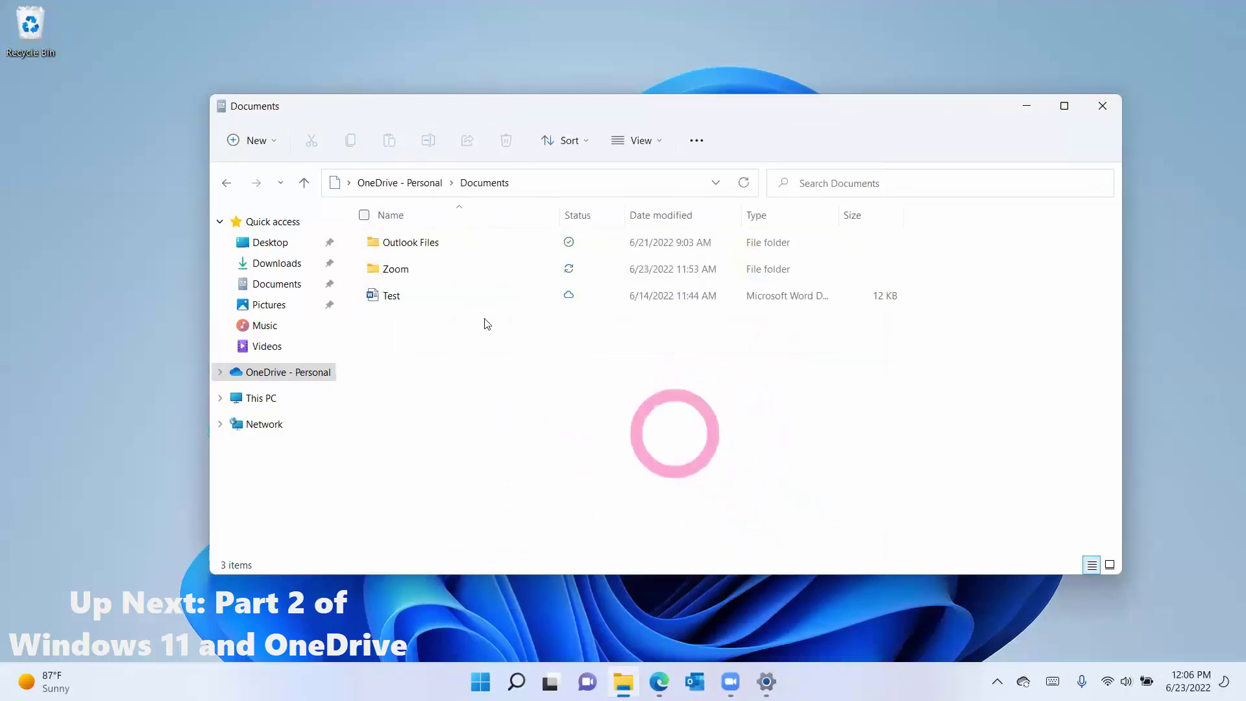
pyautogui.rightClick(423, 301)
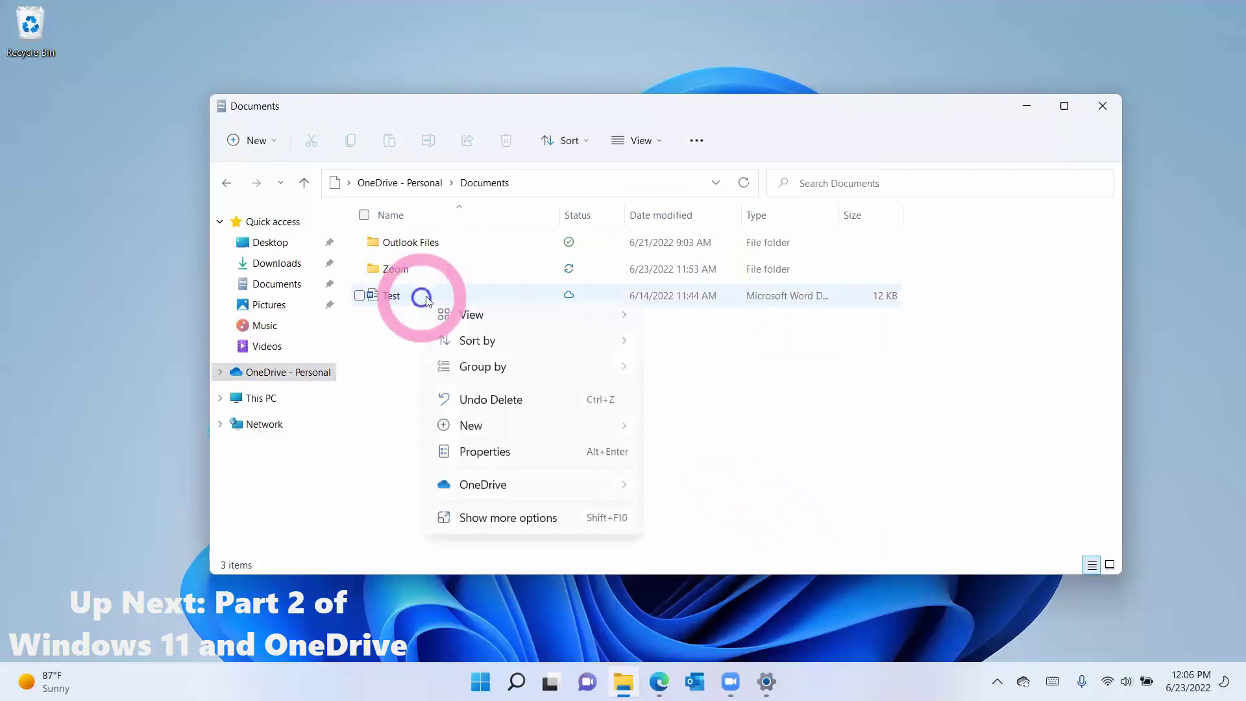
pyautogui.click(507, 519)
pyautogui.click(587, 515)
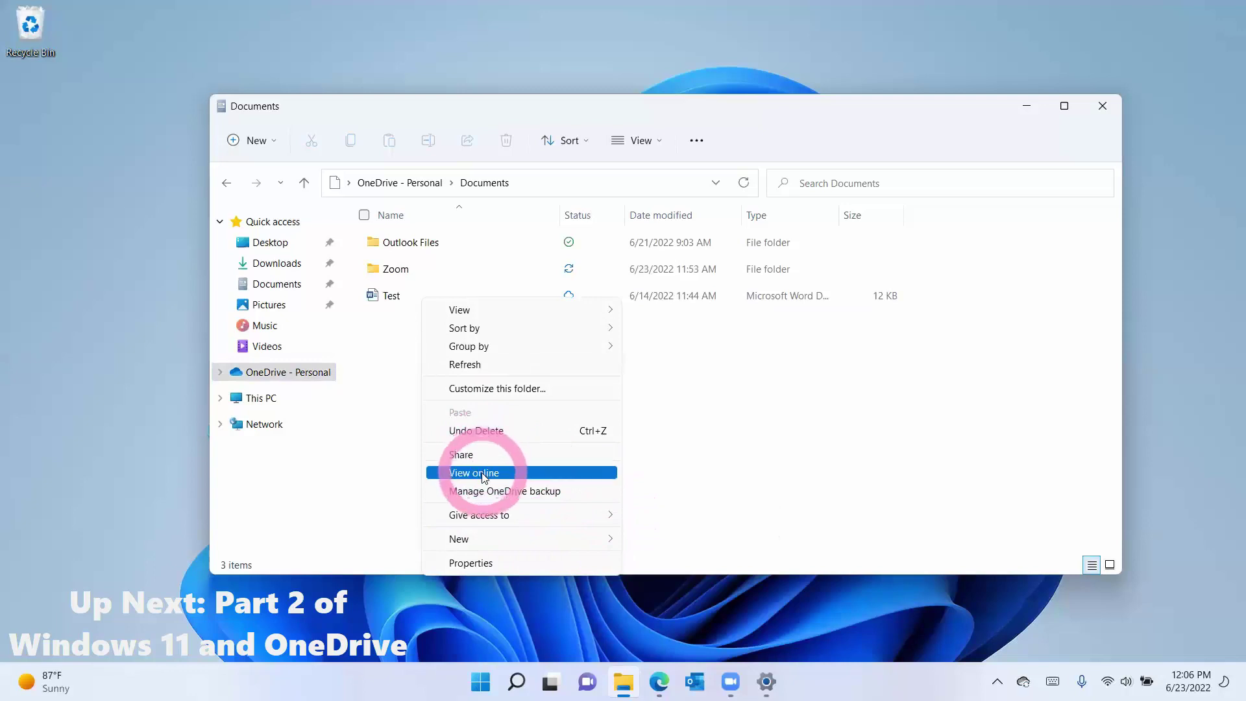
pyautogui.click(404, 424)
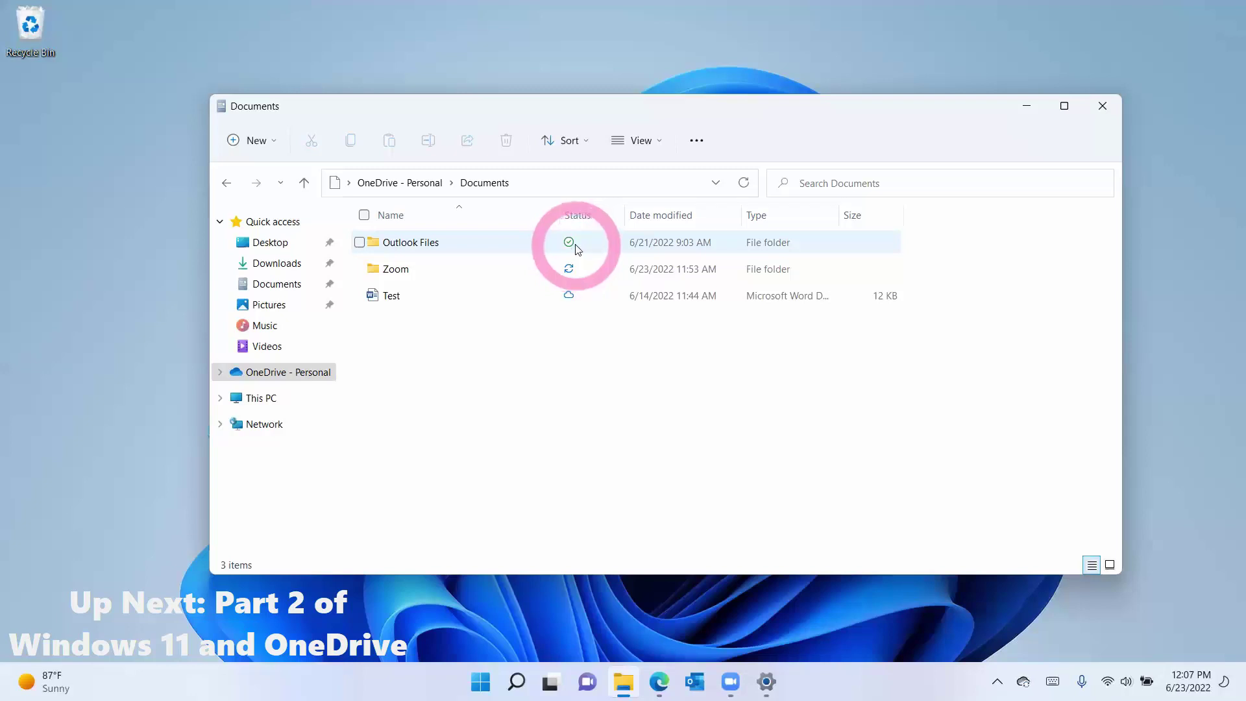
pyautogui.moveTo(578, 249)
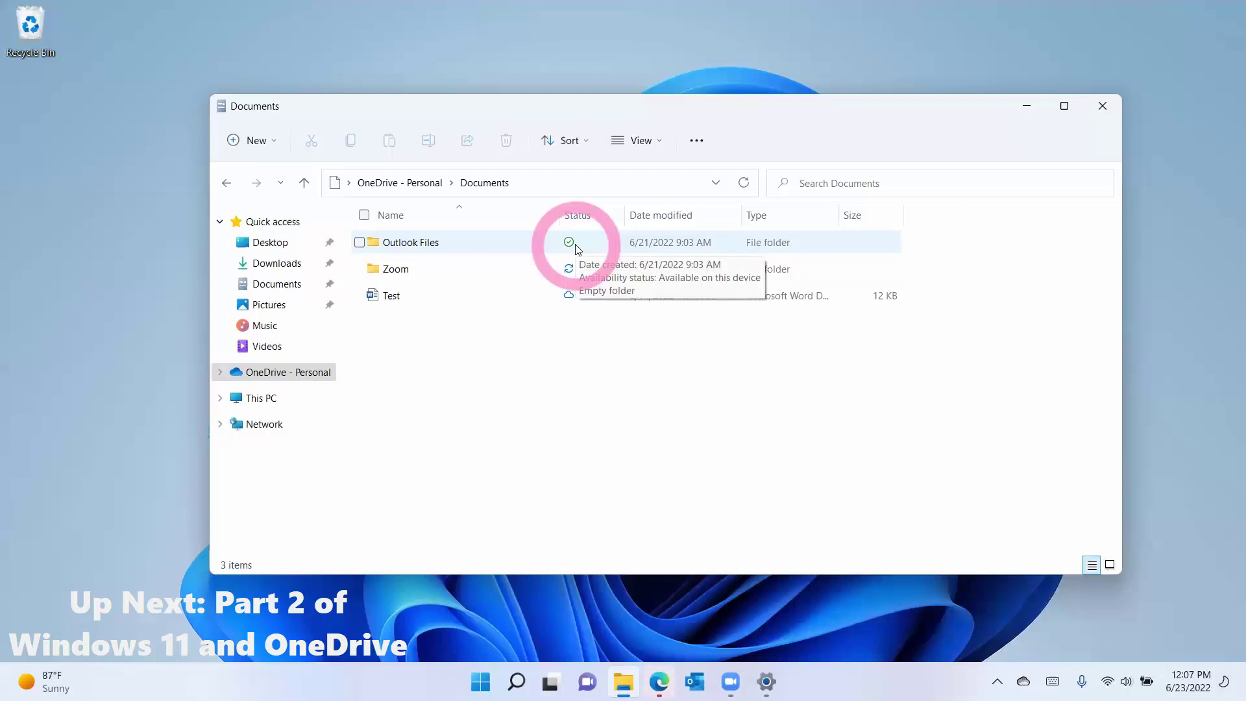
pyautogui.rightClick(463, 245)
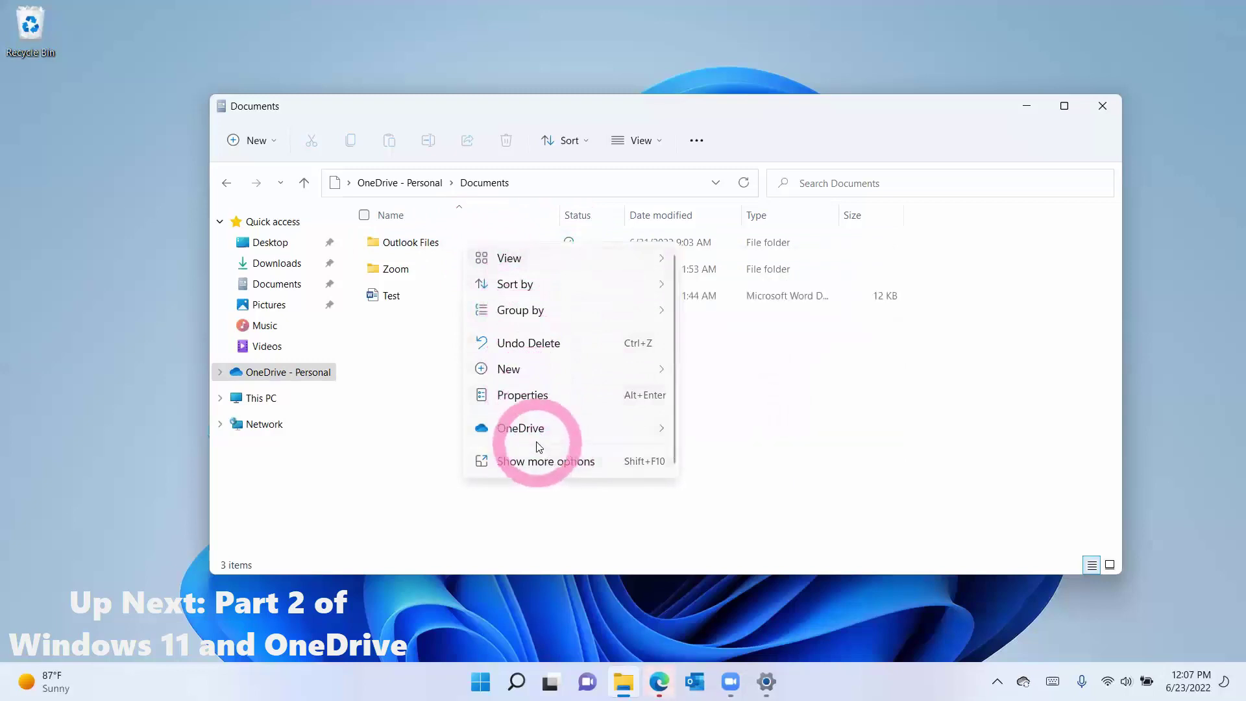
pyautogui.moveTo(541, 435)
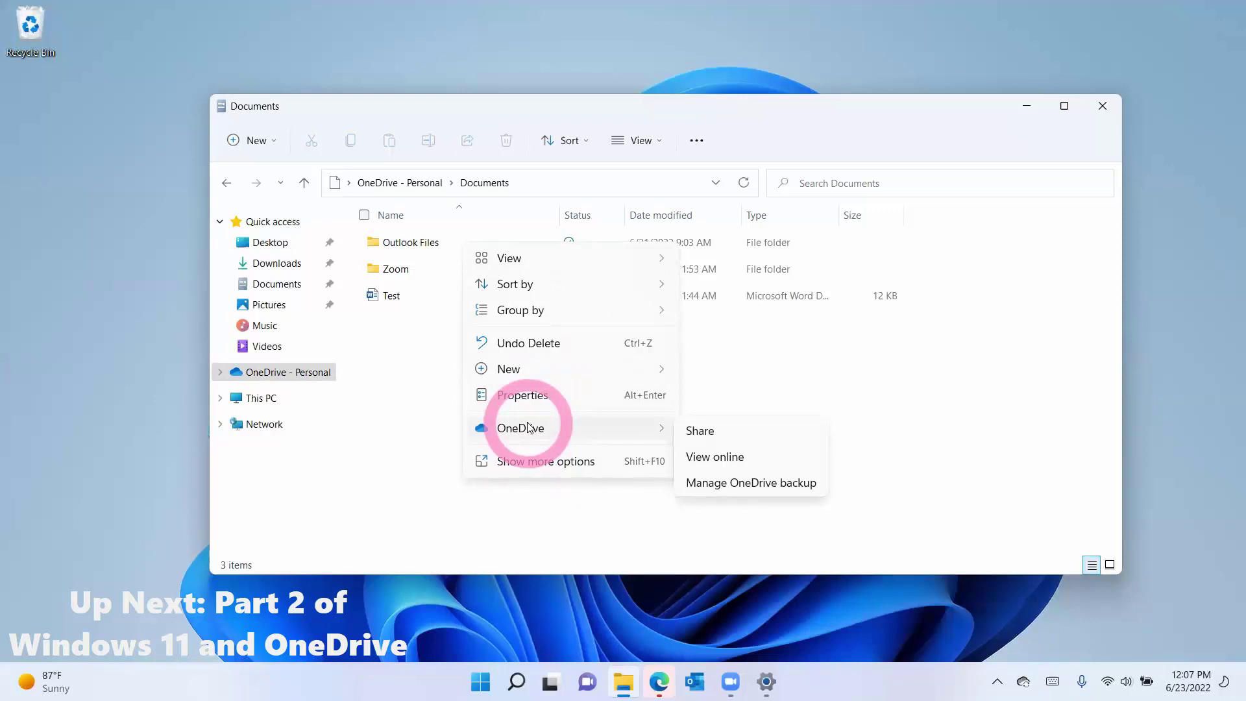
pyautogui.click(421, 384)
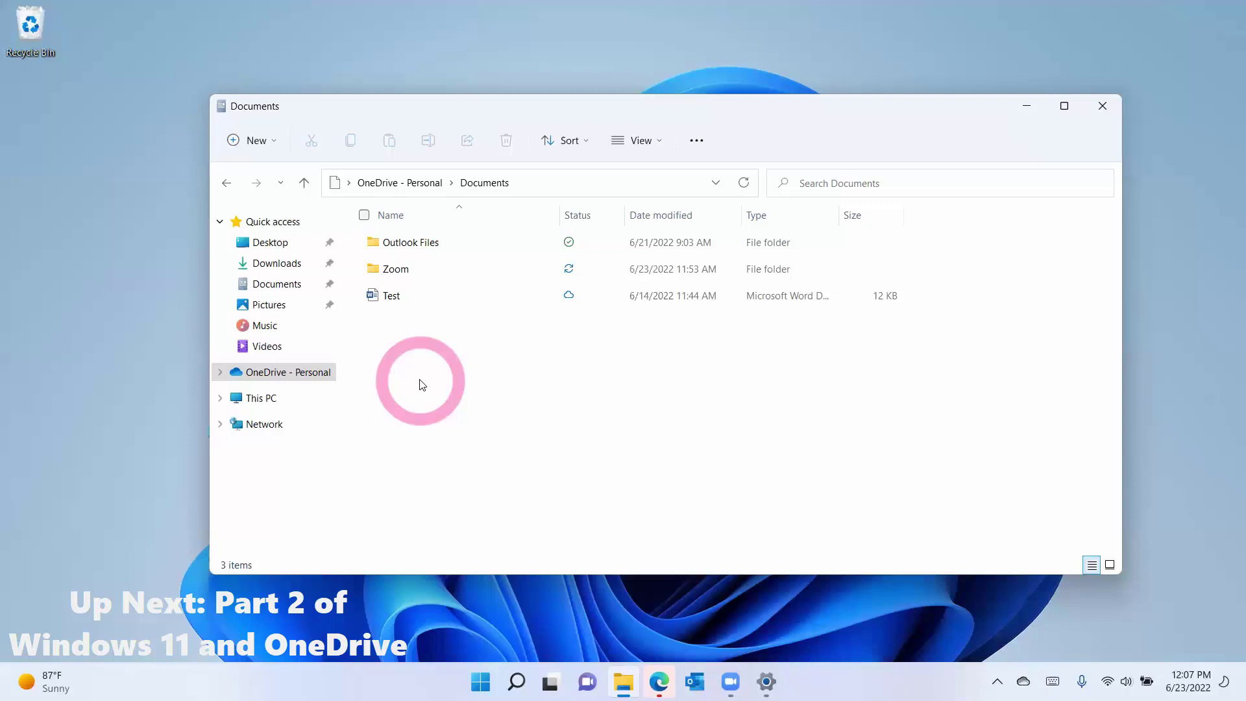
# Step: Set the 2022-05-22 12.41.51 Zoom meeting folder to Always keep on this device
pyautogui.doubleClick(448, 249)
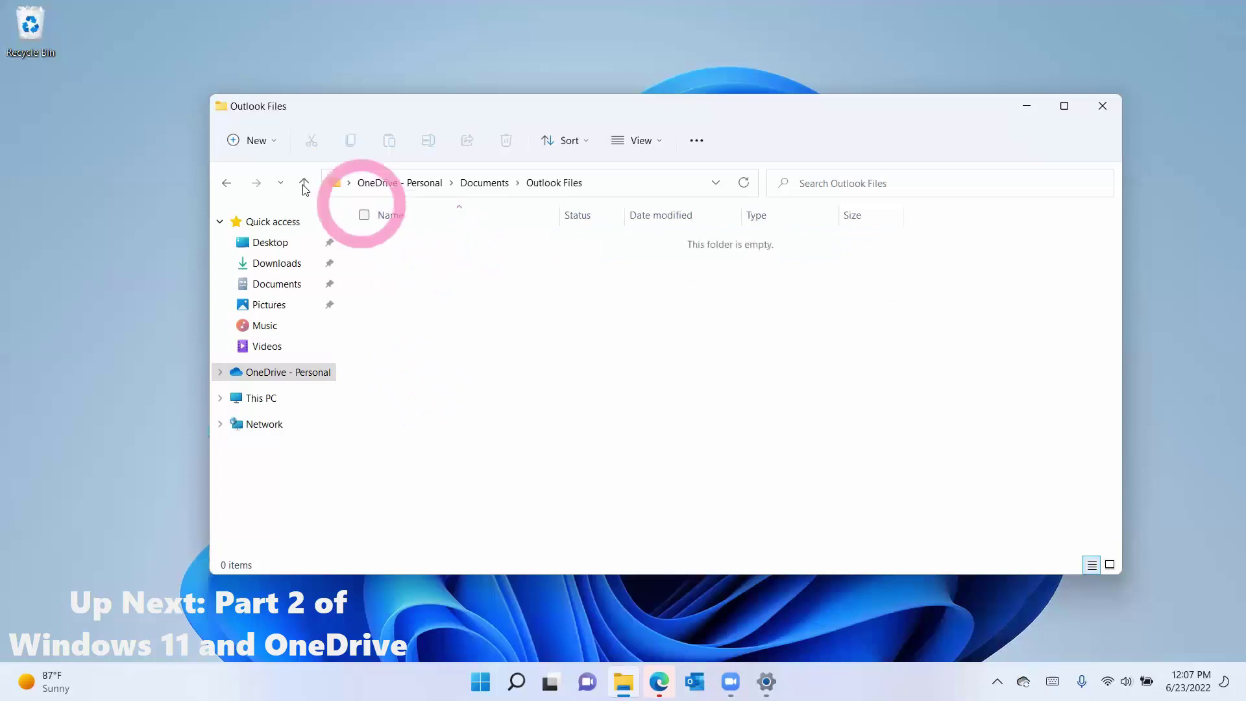
pyautogui.click(227, 183)
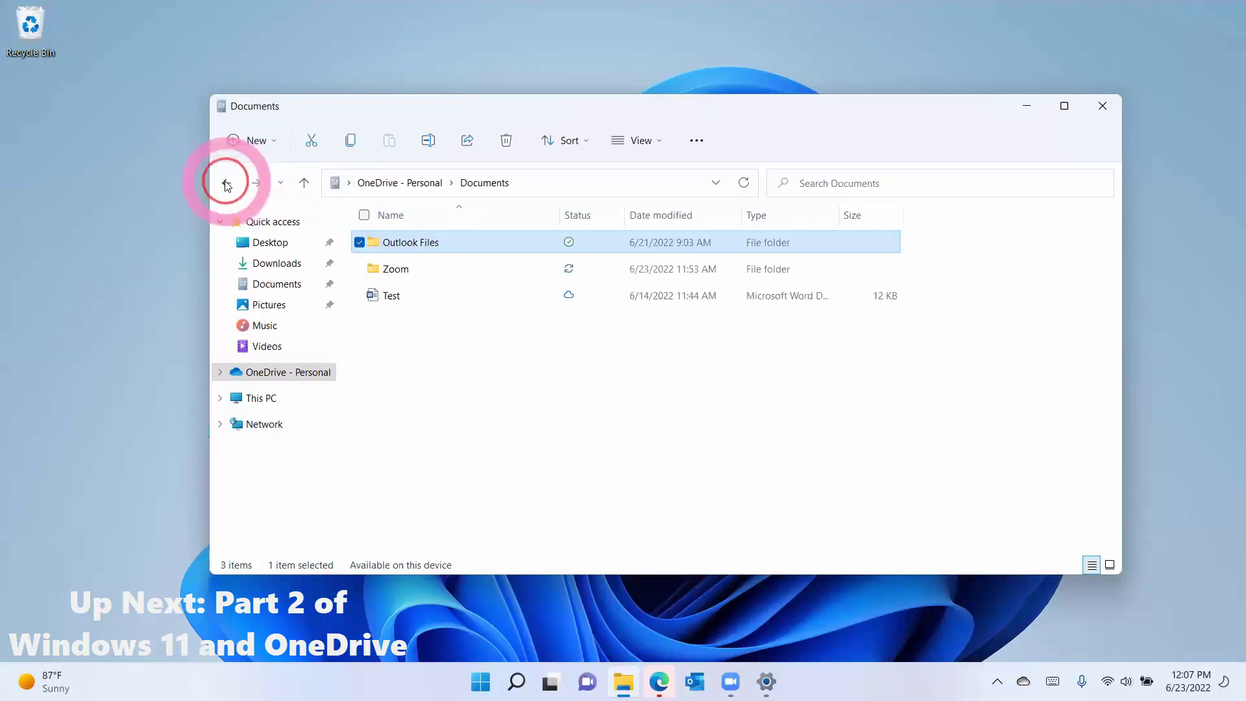
pyautogui.doubleClick(465, 272)
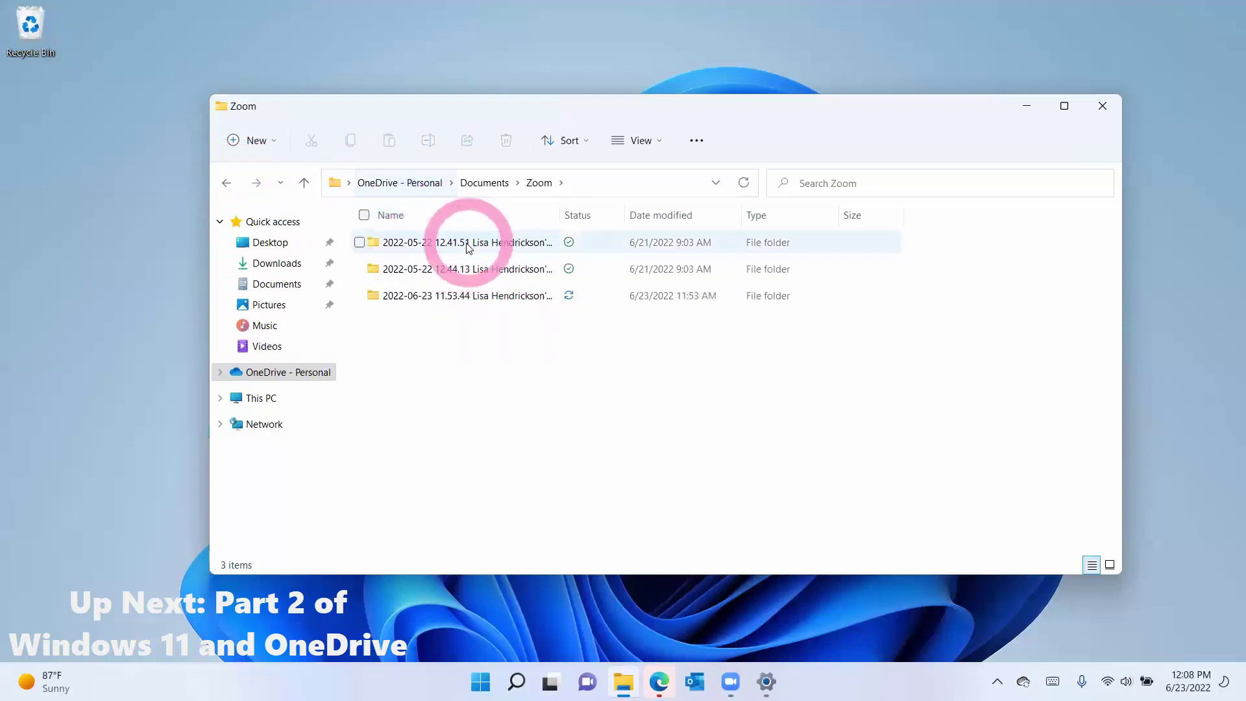
pyautogui.moveTo(465, 246)
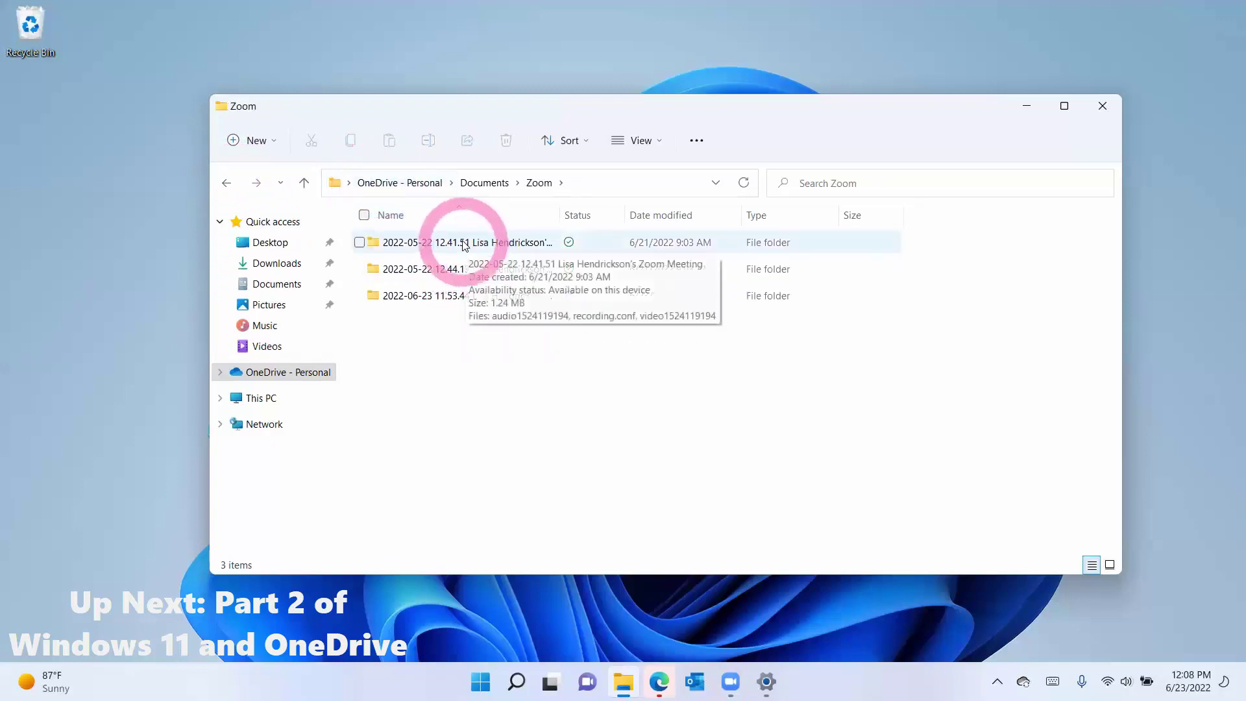
pyautogui.rightClick(465, 246)
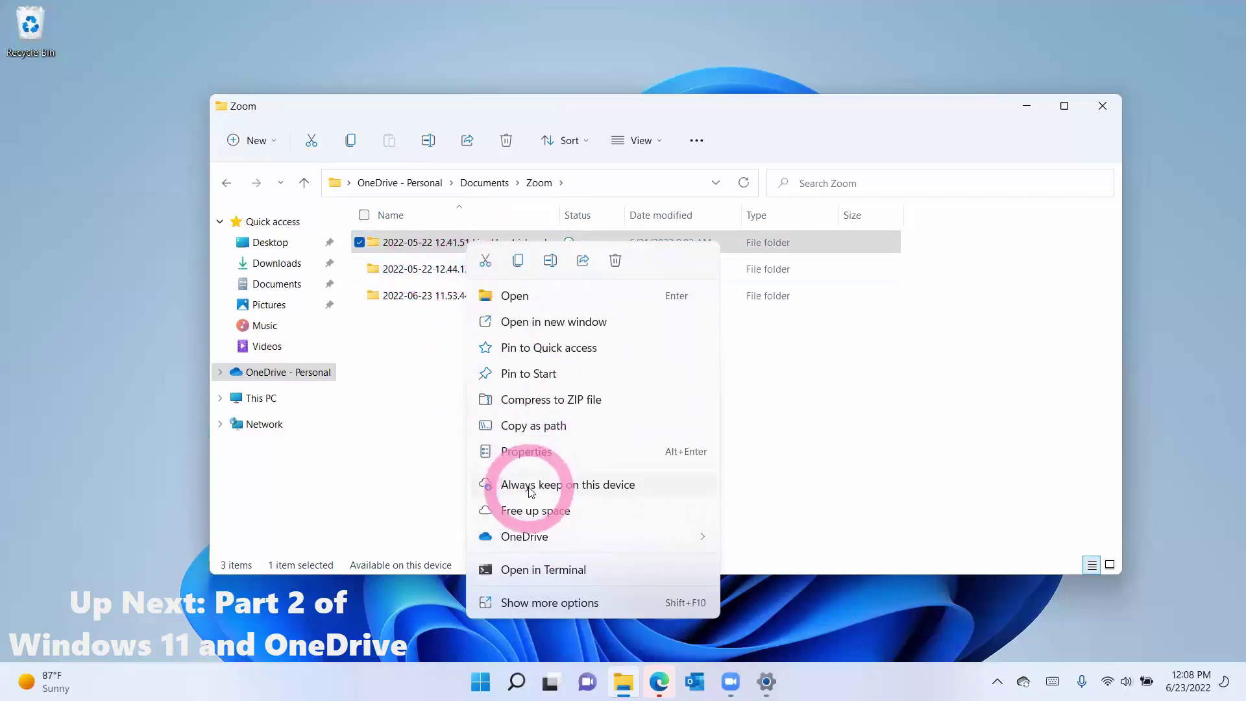
pyautogui.click(530, 487)
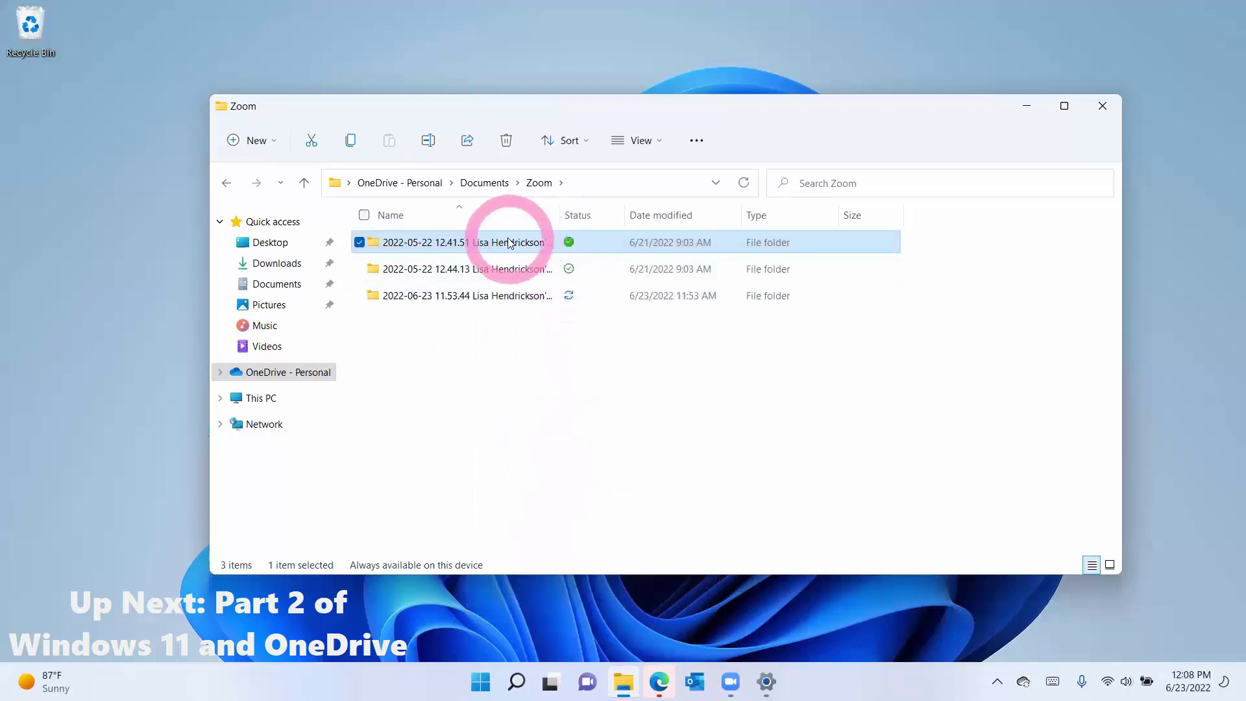
pyautogui.moveTo(508, 244)
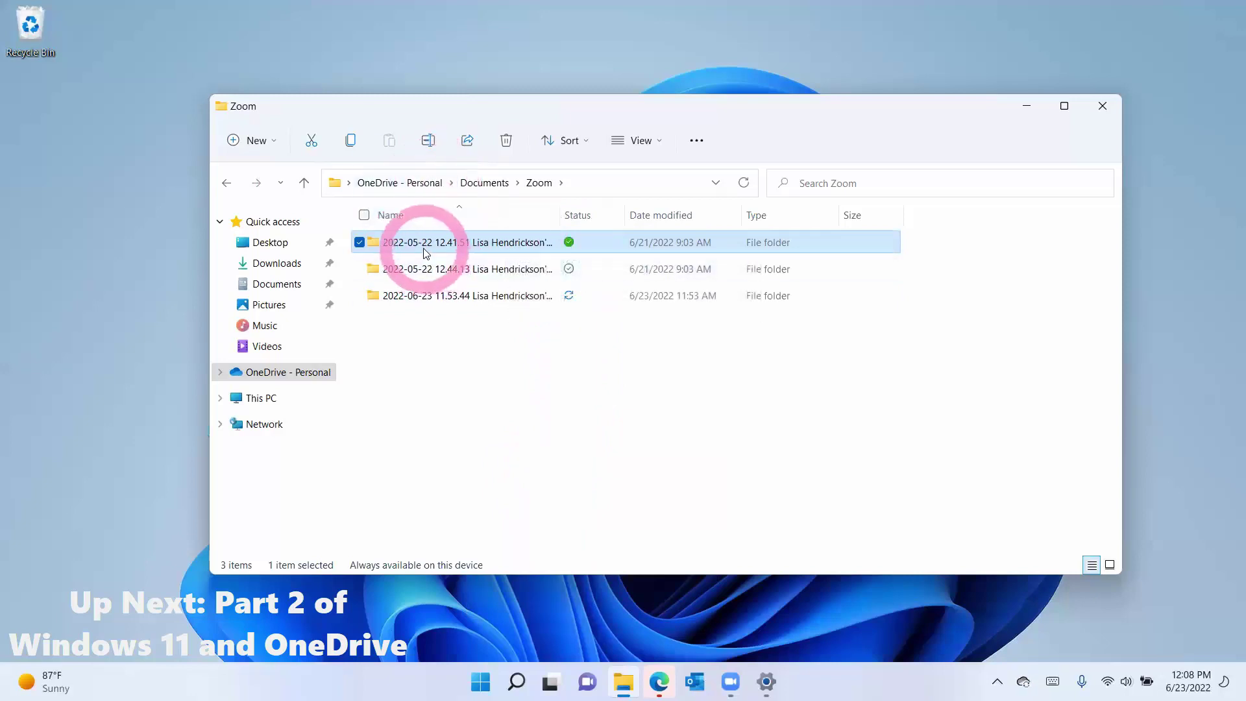
# Step: Pin the local C: > Users > profile > Documents folder to Quick access
pyautogui.click(296, 396)
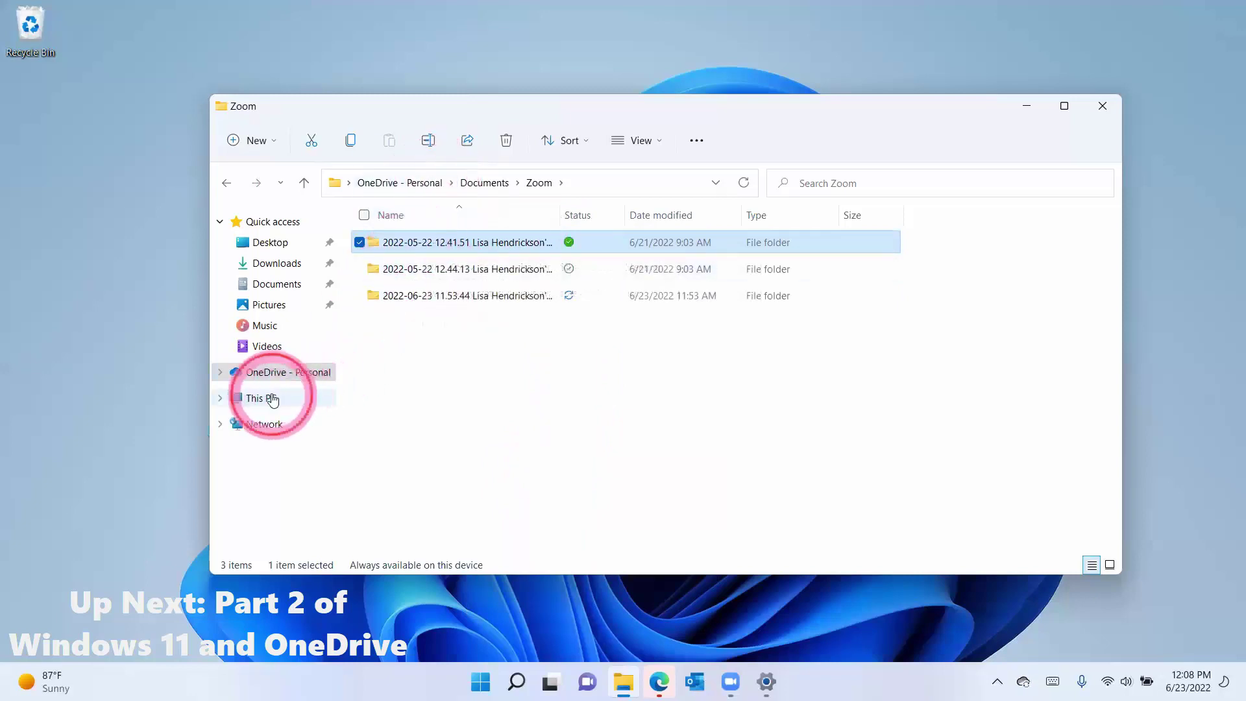
pyautogui.doubleClick(466, 365)
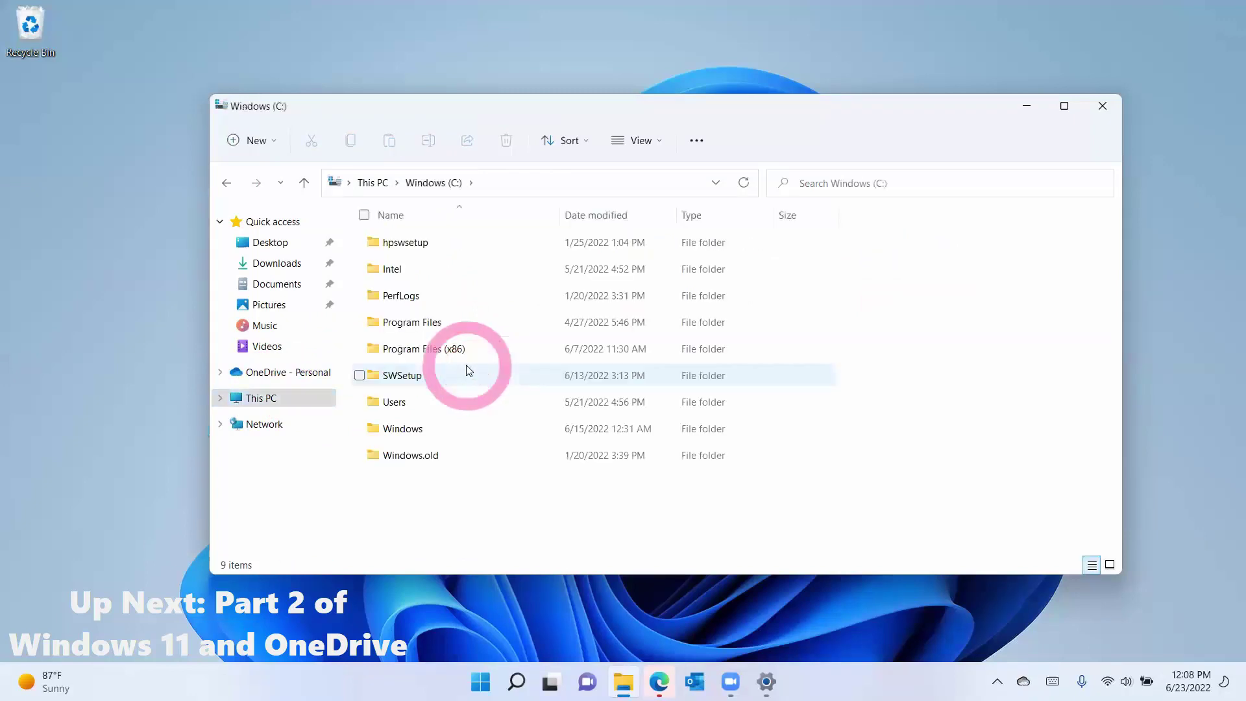
pyautogui.click(436, 405)
pyautogui.doubleClick(436, 404)
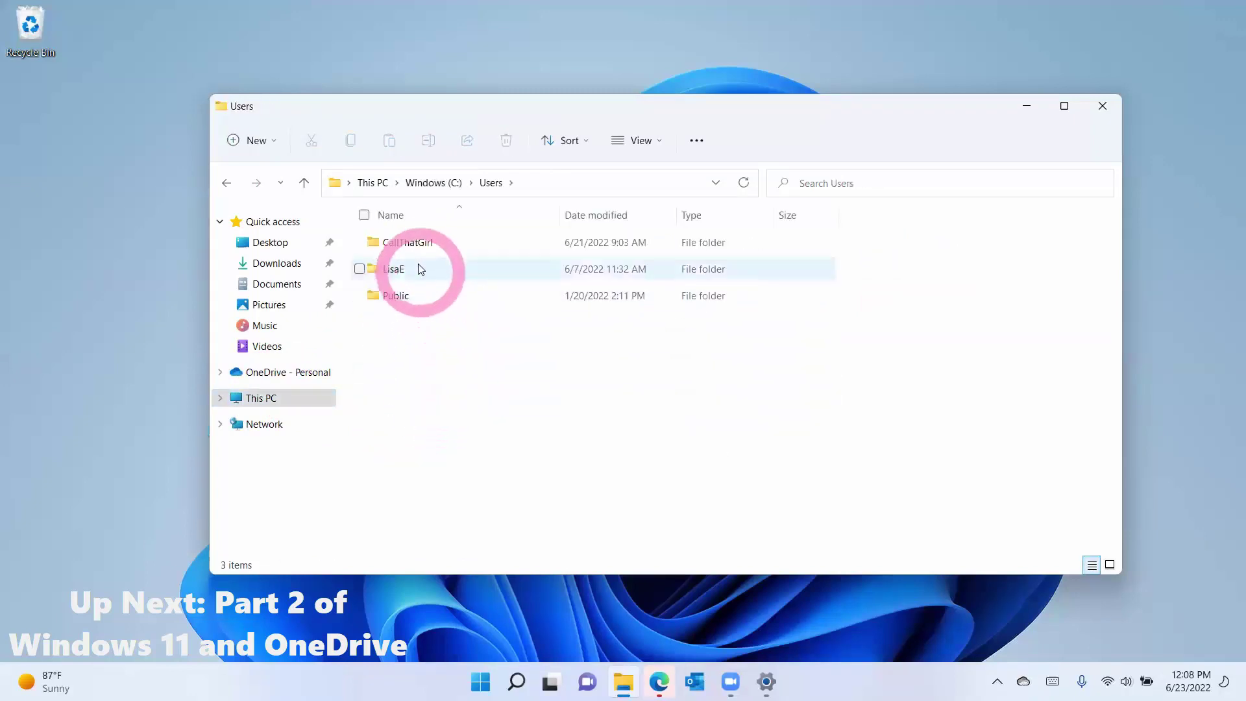
pyautogui.doubleClick(420, 243)
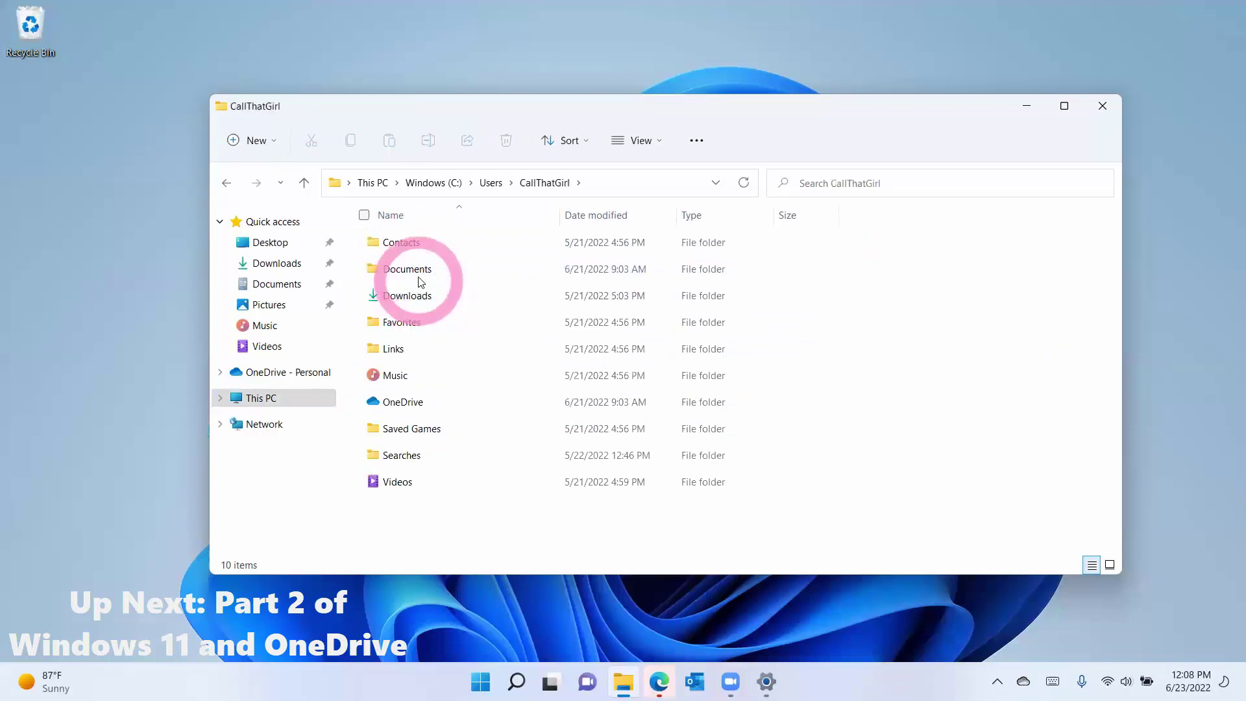
pyautogui.doubleClick(422, 271)
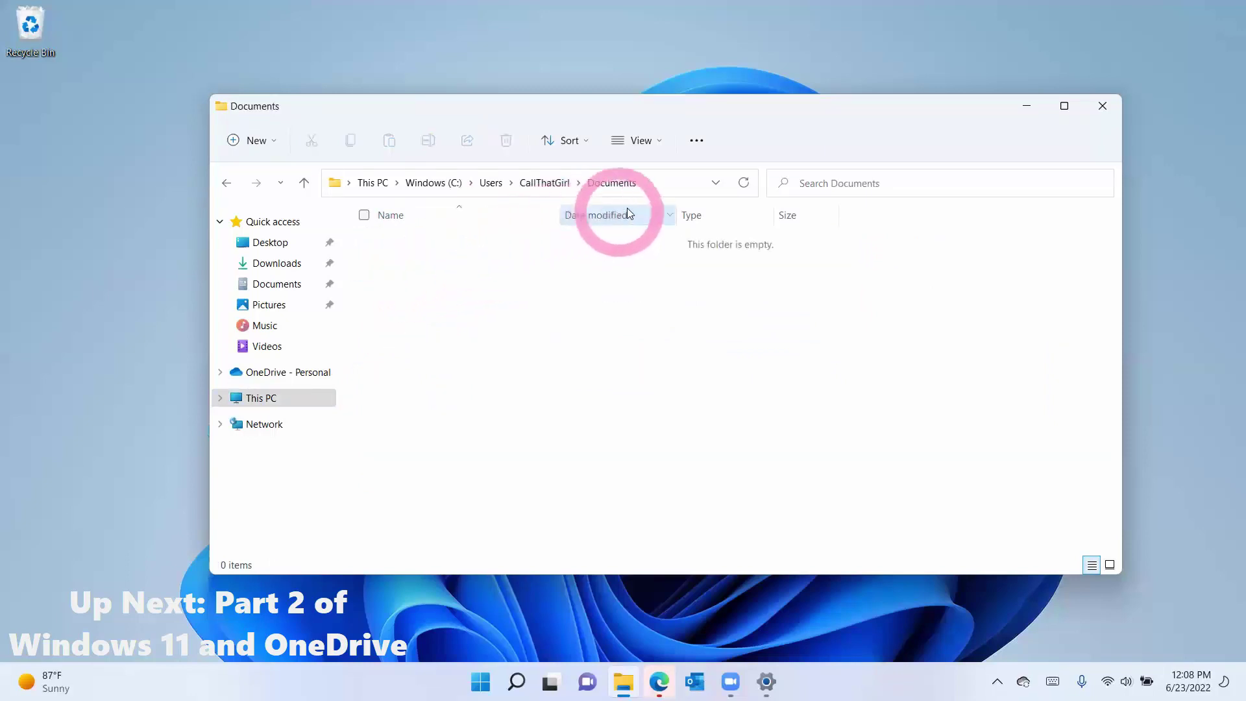
pyautogui.rightClick(298, 224)
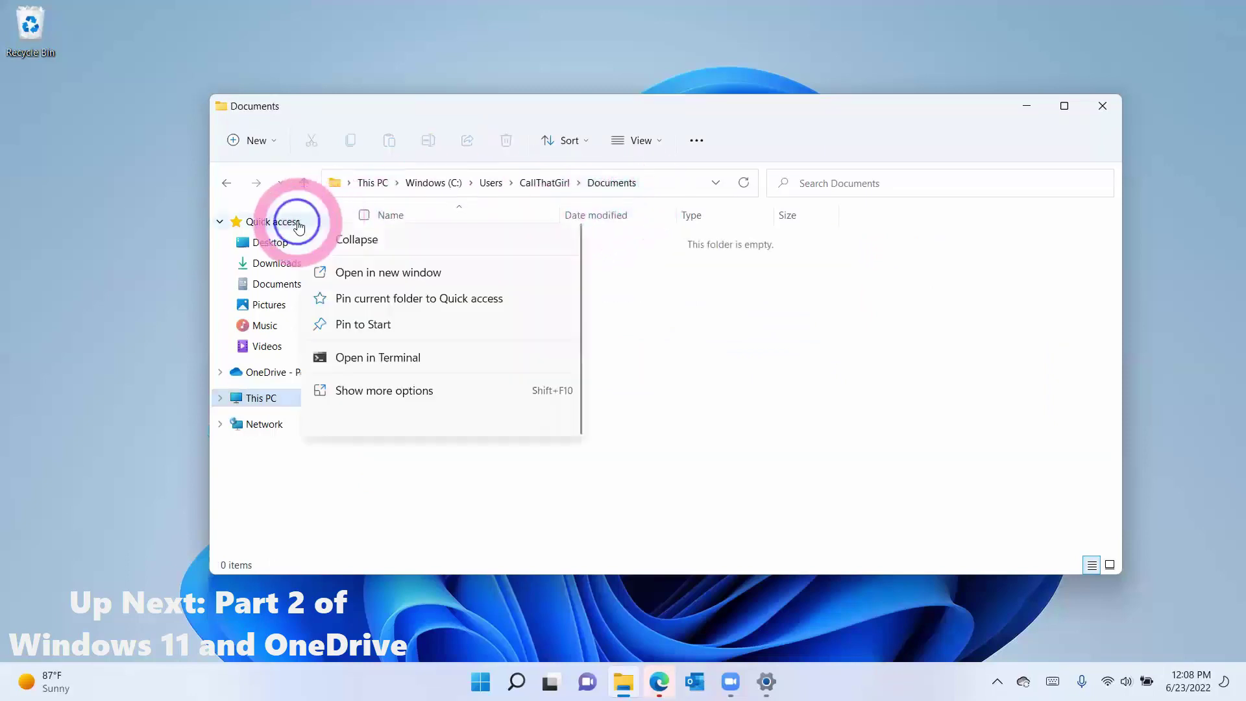
pyautogui.click(358, 298)
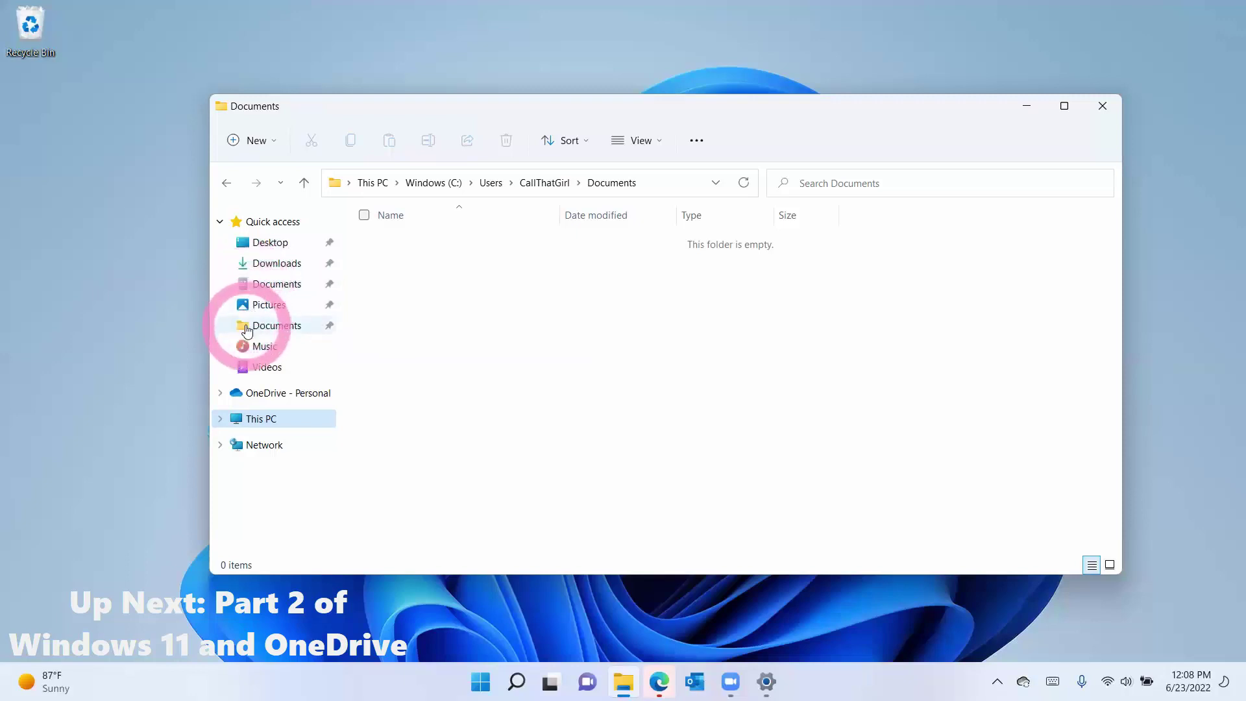
# Step: Drag the 2022-05-22 12.41.51 Zoom folder from OneDrive Documents onto the pinned local Documents
pyautogui.click(276, 393)
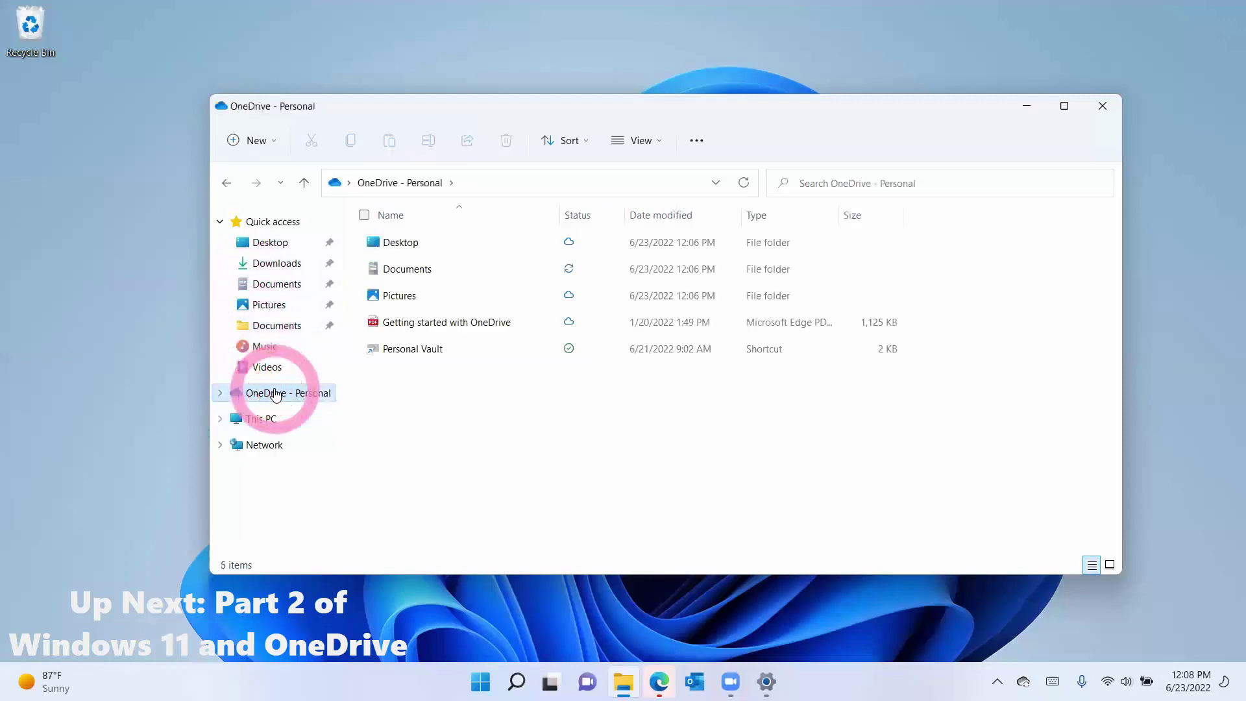
pyautogui.doubleClick(403, 269)
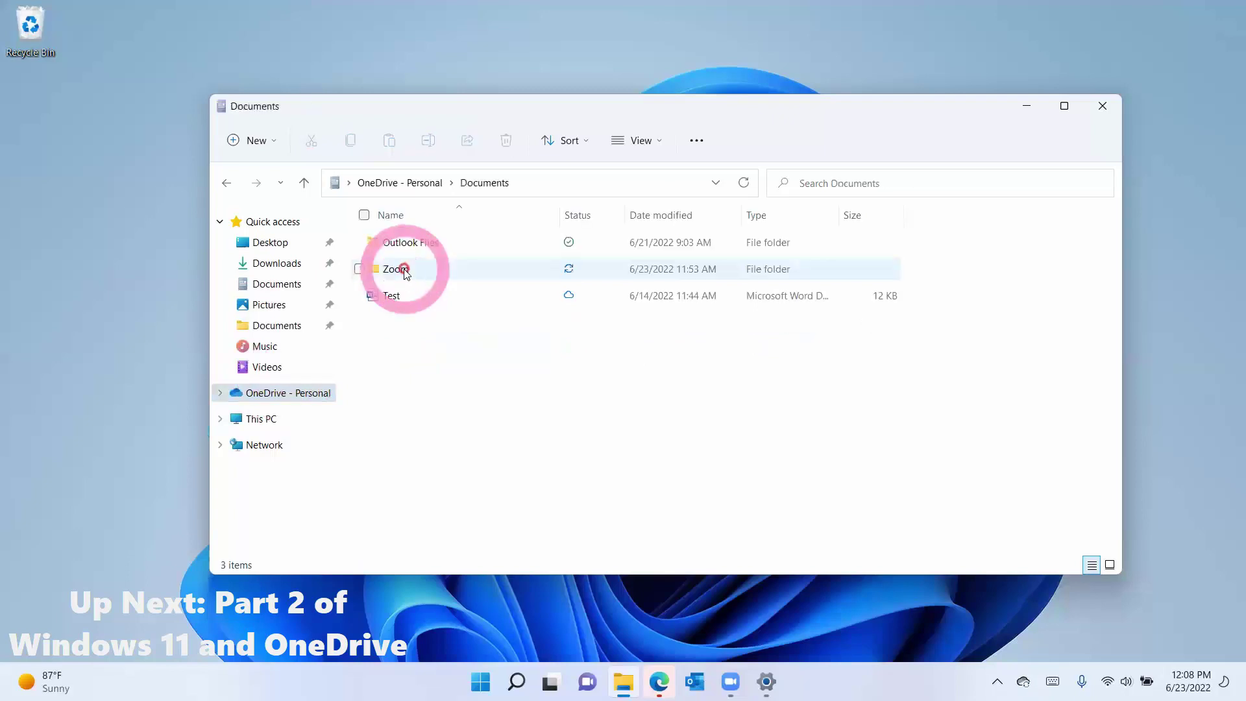
pyautogui.doubleClick(404, 269)
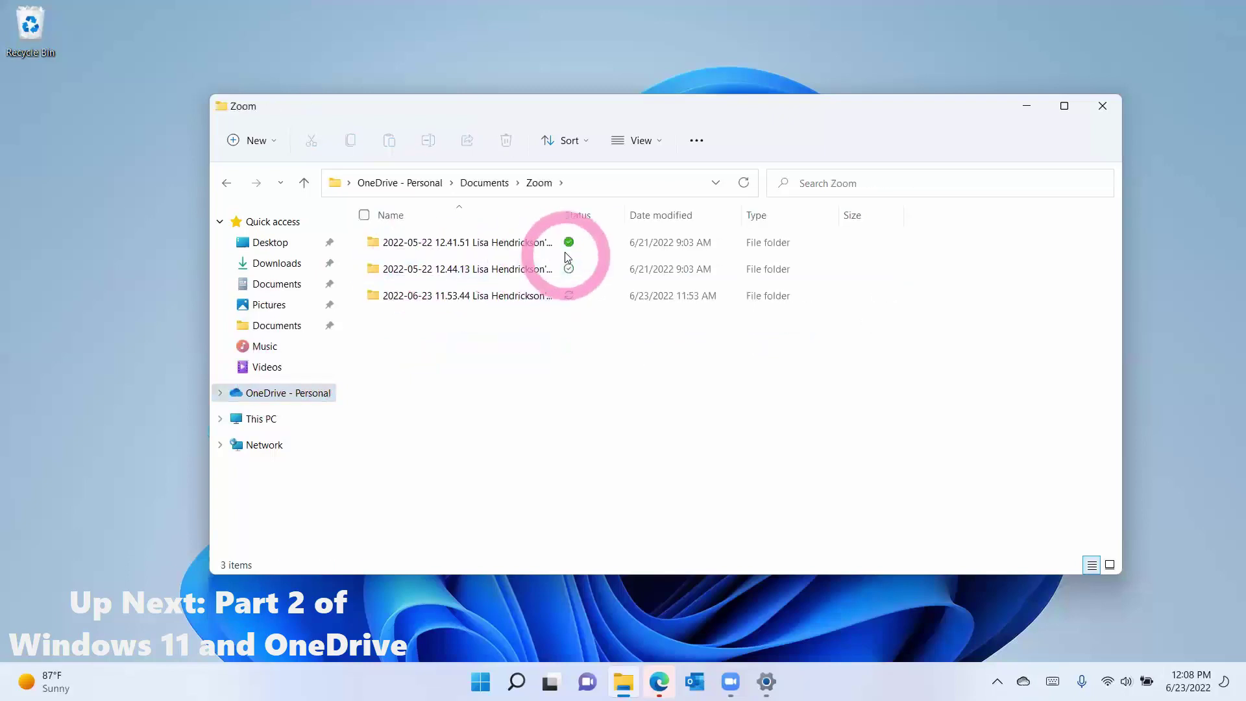
pyautogui.moveTo(479, 241); pyautogui.dragTo(293, 326)
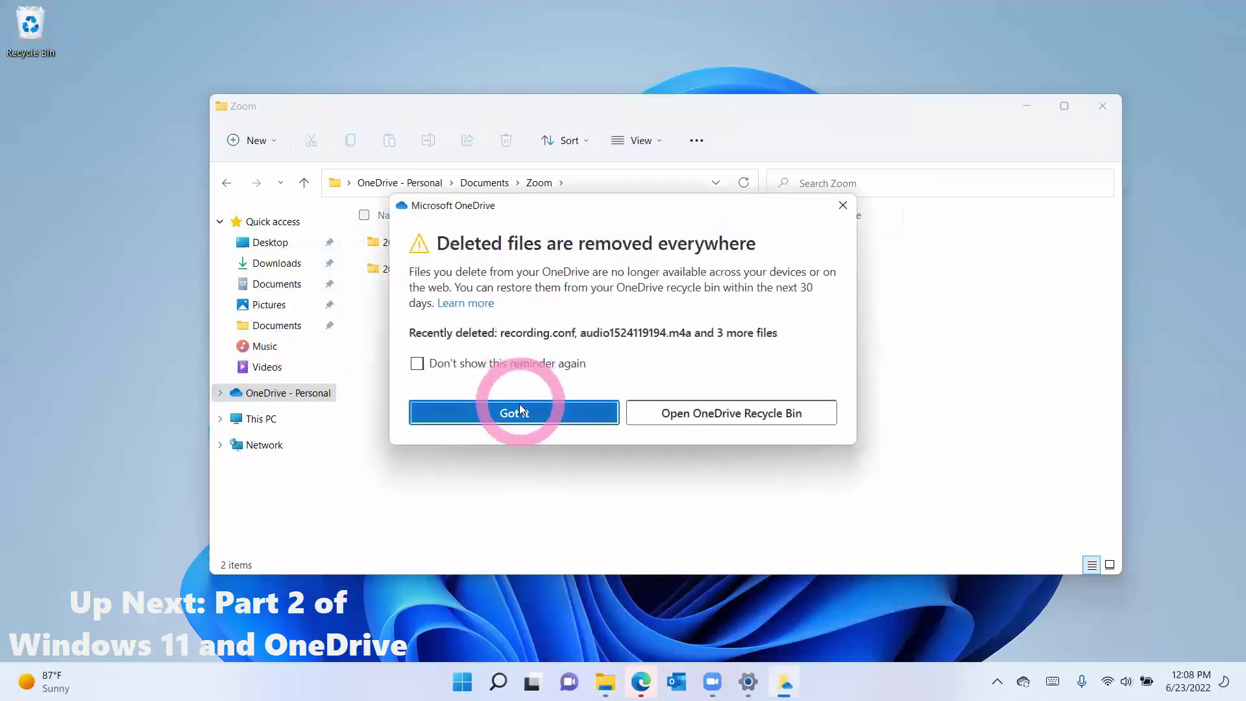
pyautogui.click(519, 411)
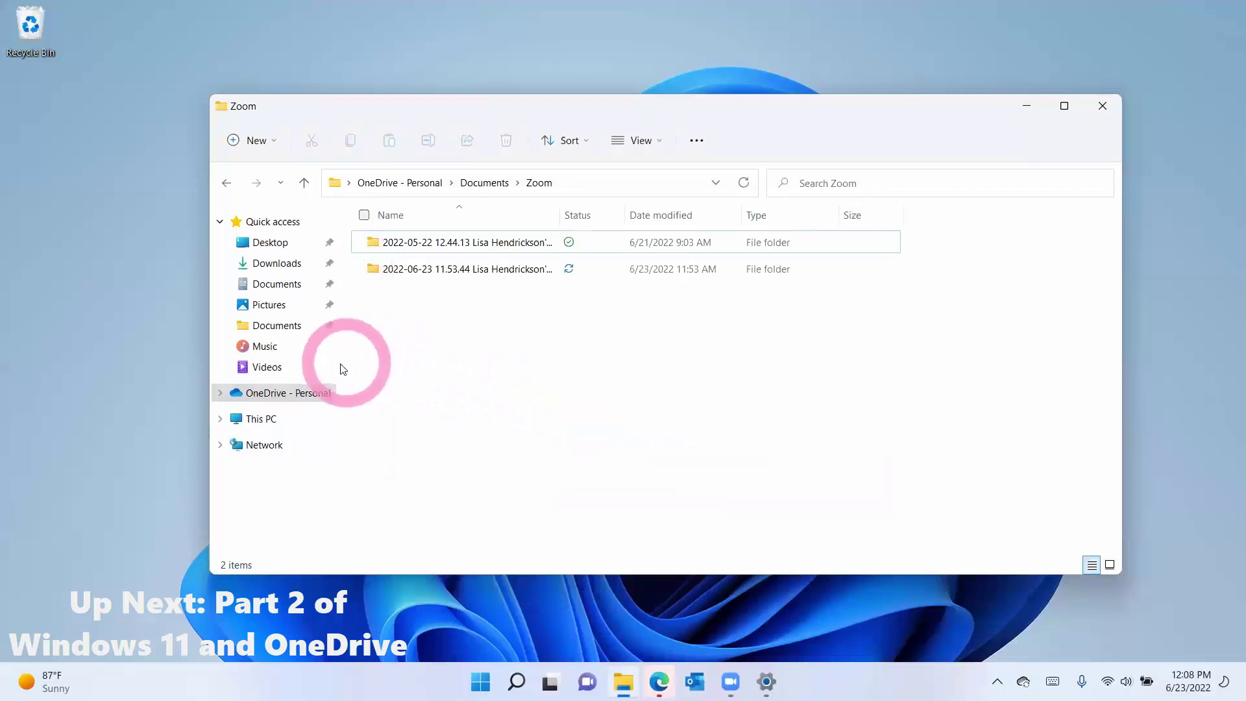
# Step: Verify the moved meeting folder and its three files in local Documents
pyautogui.click(273, 325)
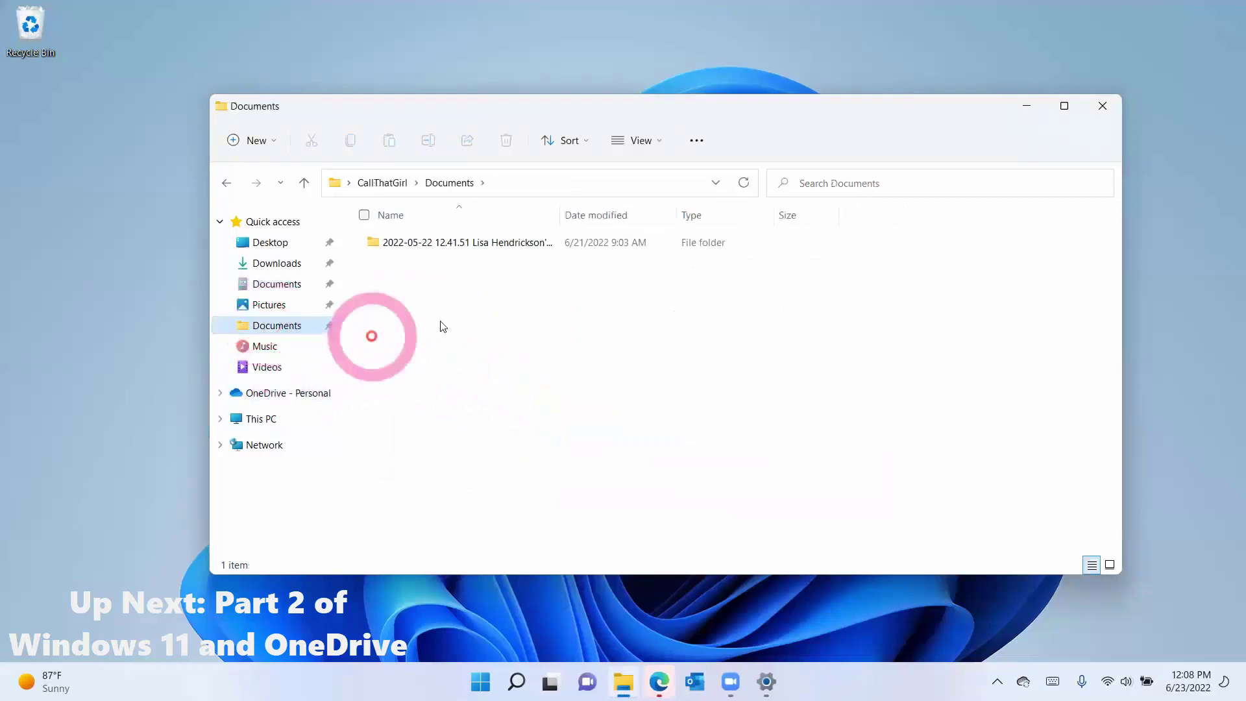
pyautogui.doubleClick(487, 250)
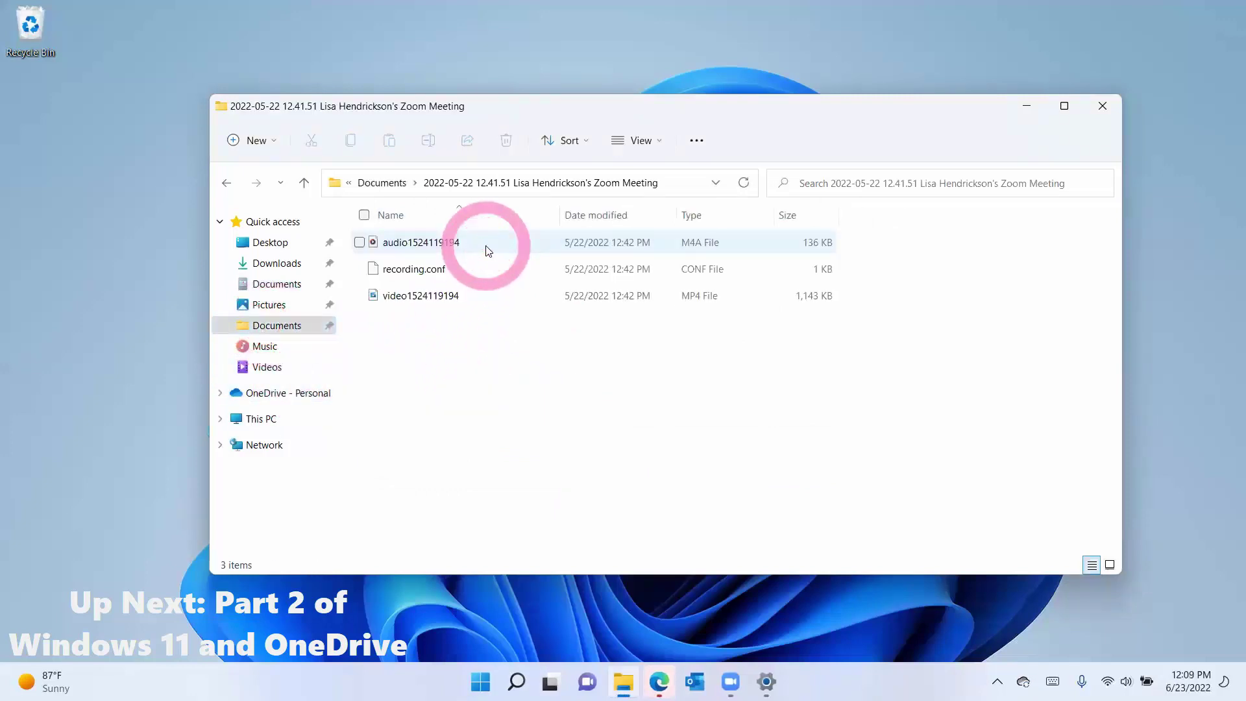
pyautogui.click(227, 185)
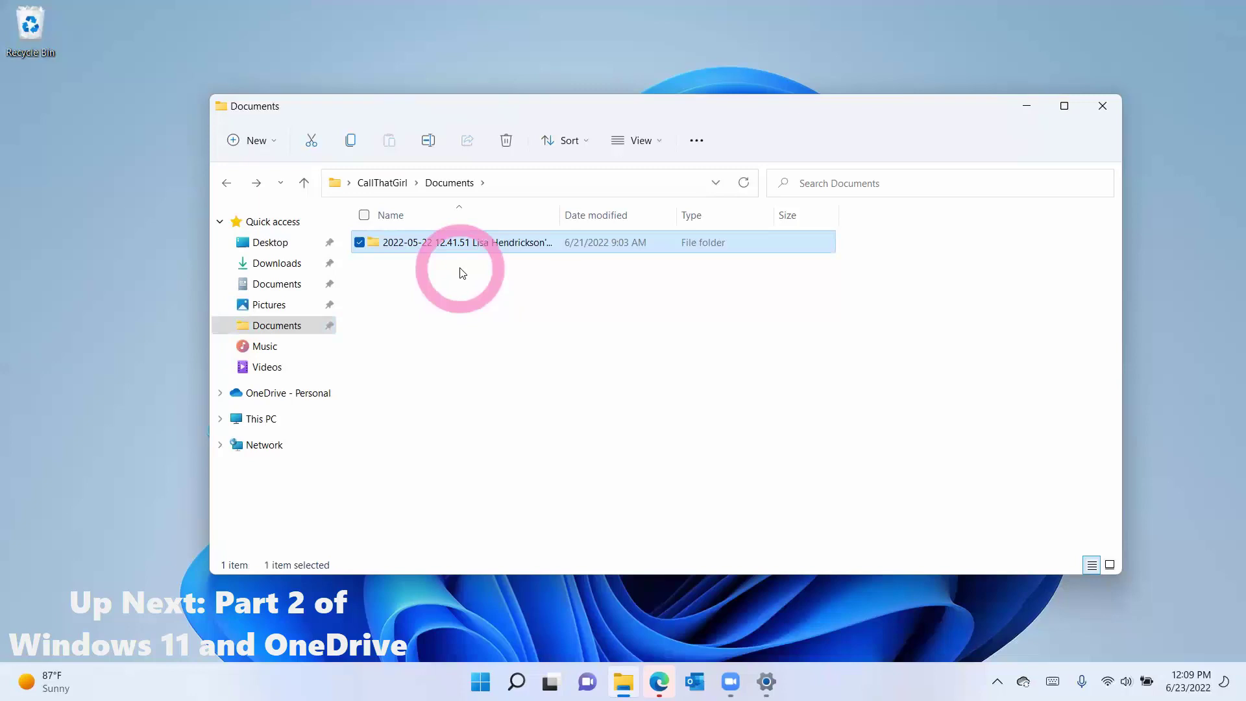
# Step: Compare local Documents with This PC, then return to the OneDrive - Personal folder
pyautogui.click(277, 326)
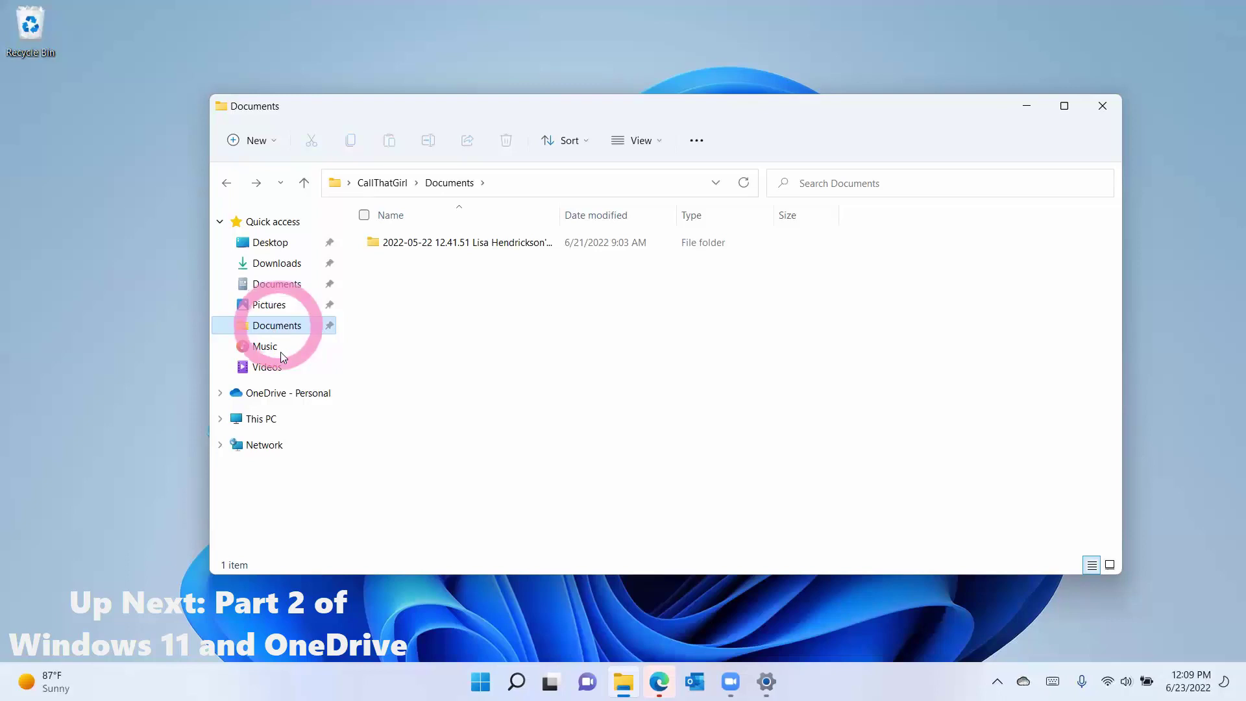
pyautogui.click(286, 422)
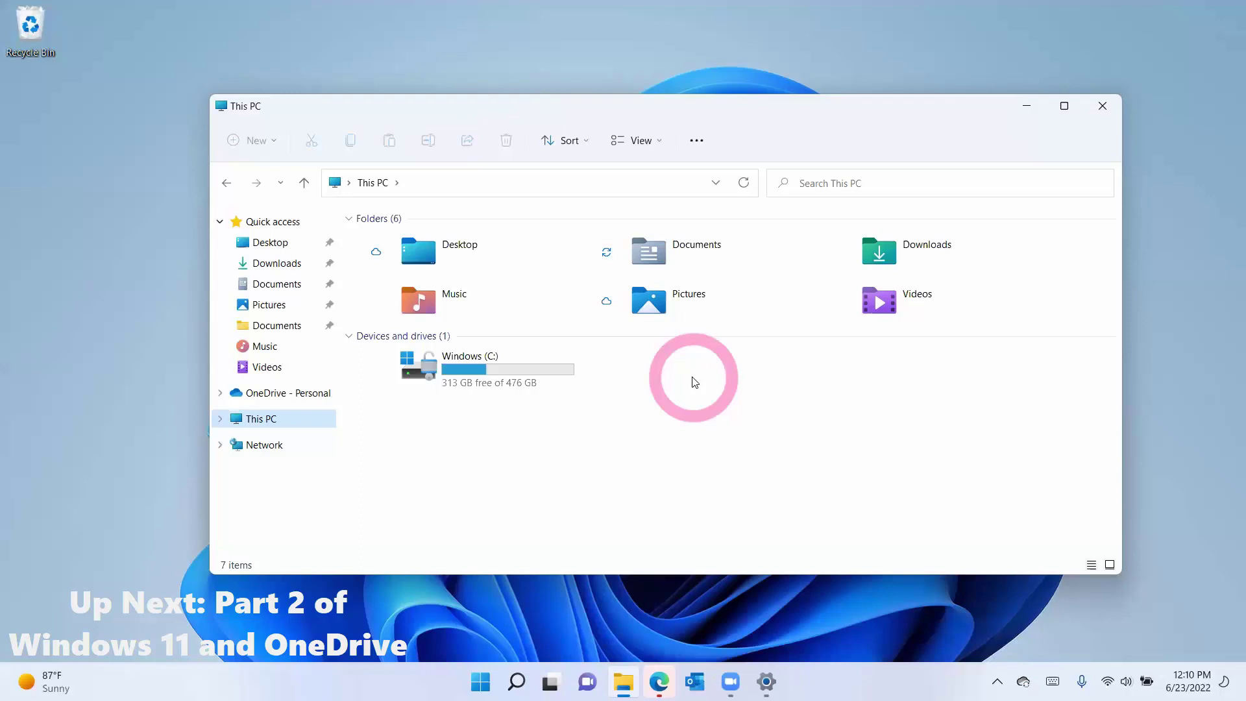
pyautogui.click(277, 326)
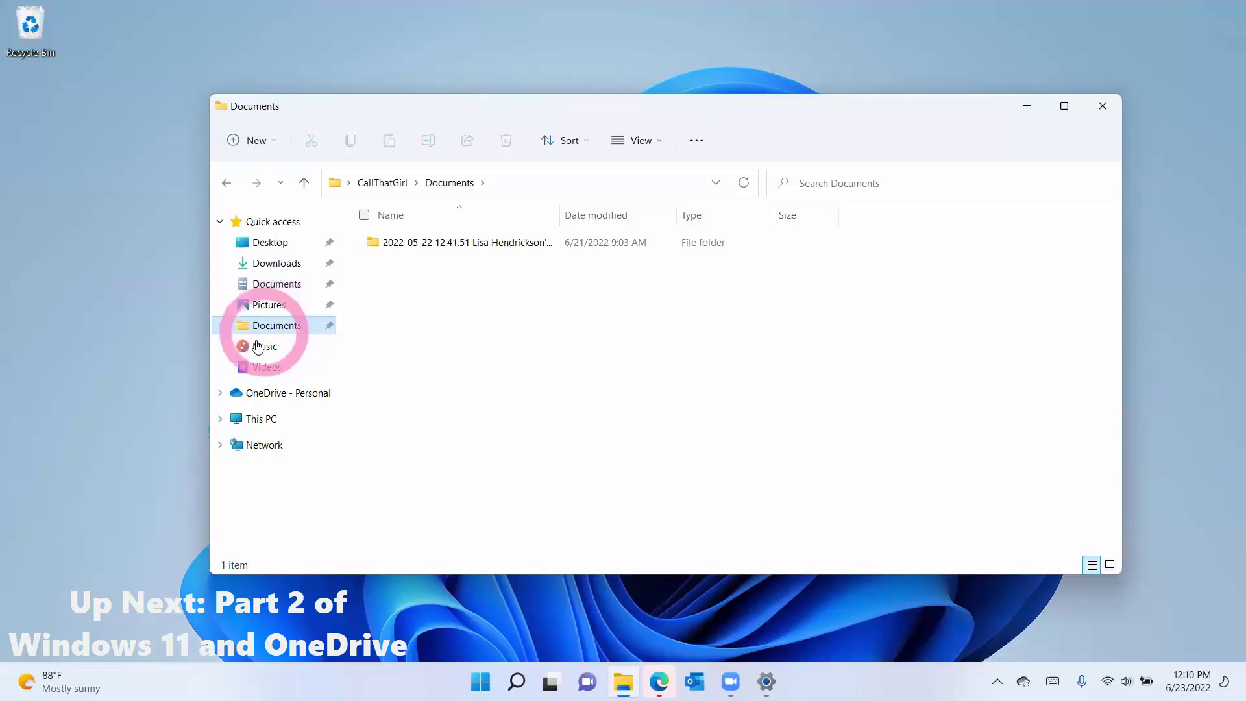
pyautogui.click(267, 391)
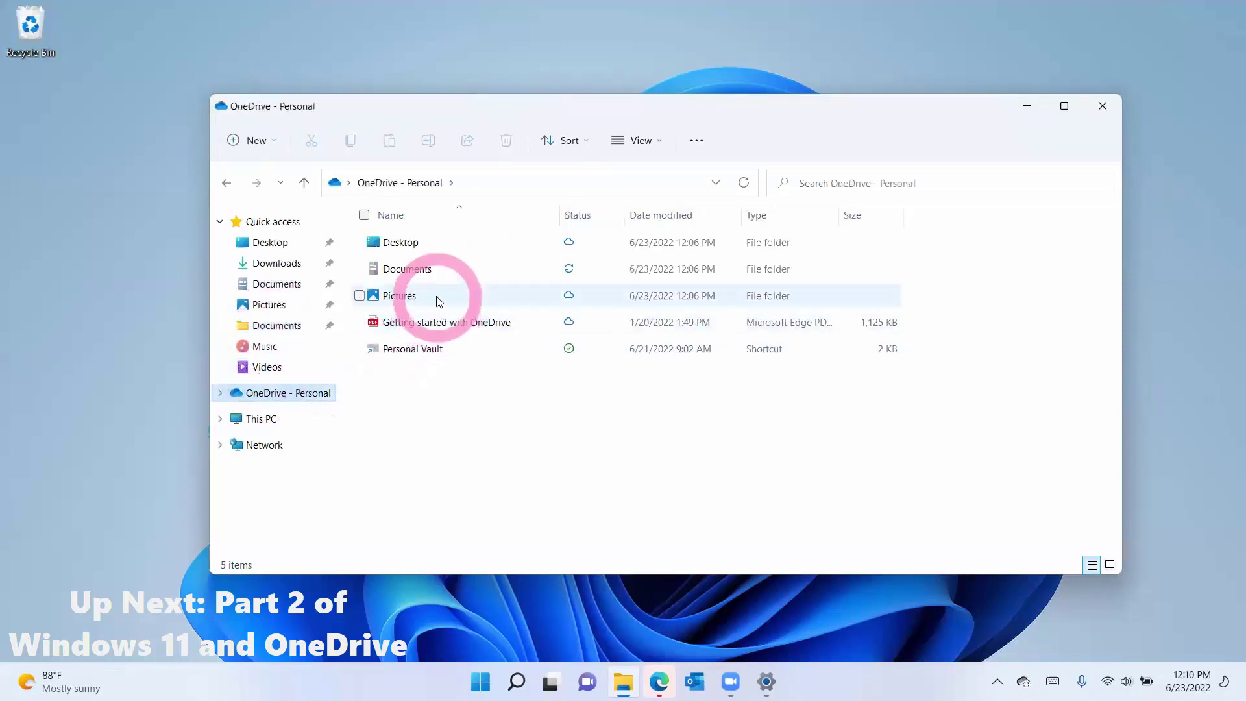
# Step: Show This PC with its six folders and Windows (C:) at 313 GB free of 476 GB
pyautogui.moveTo(437, 297)
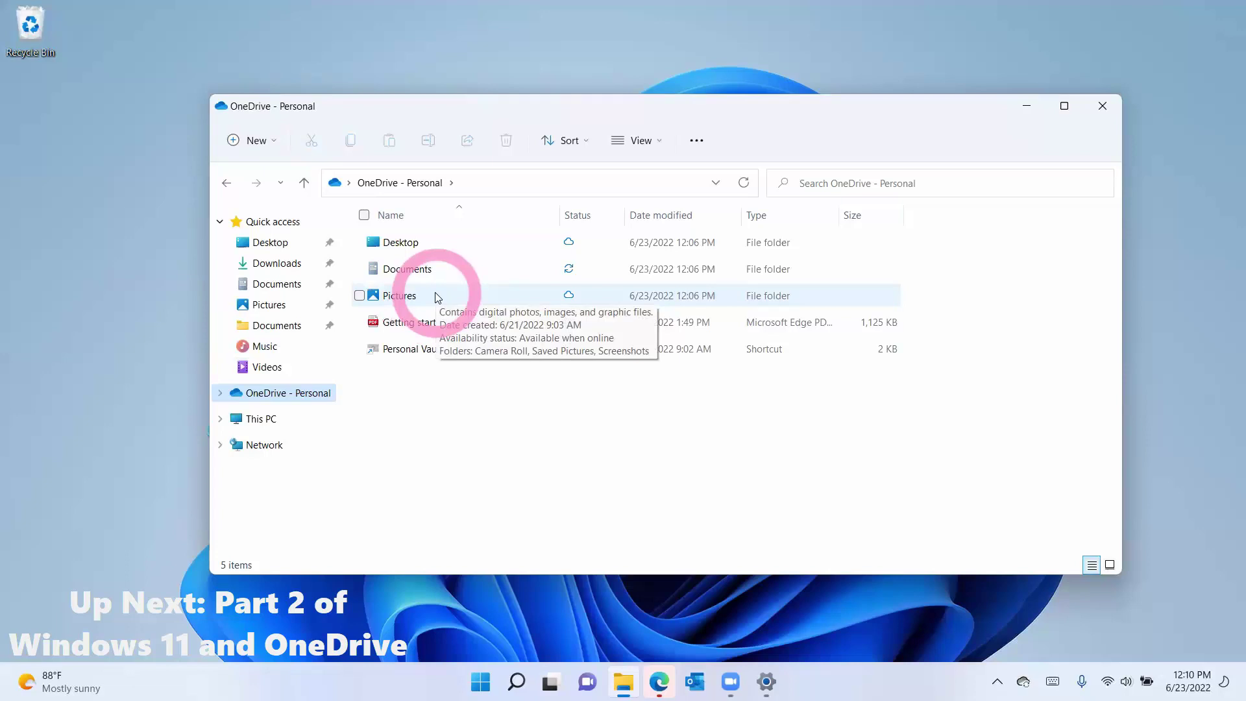
pyautogui.click(288, 419)
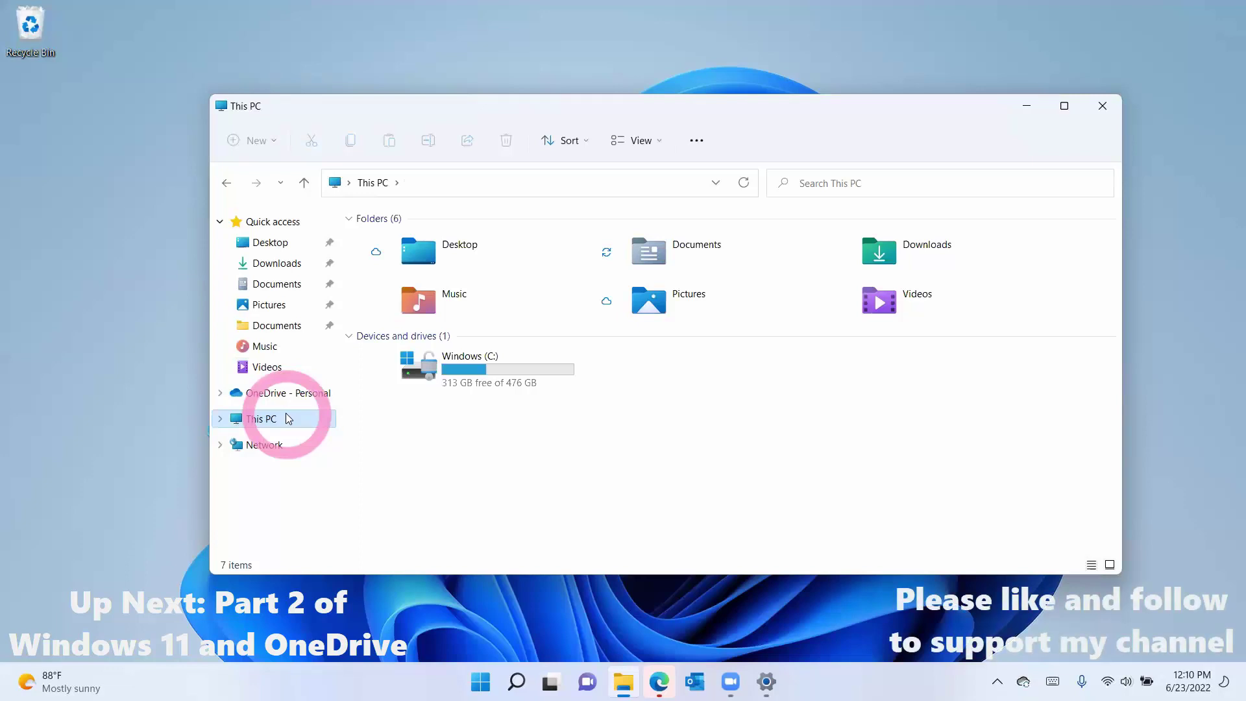
# Step: Open Documents and check the sync status of Outlook Files, Zoom and Test
pyautogui.doubleClick(638, 258)
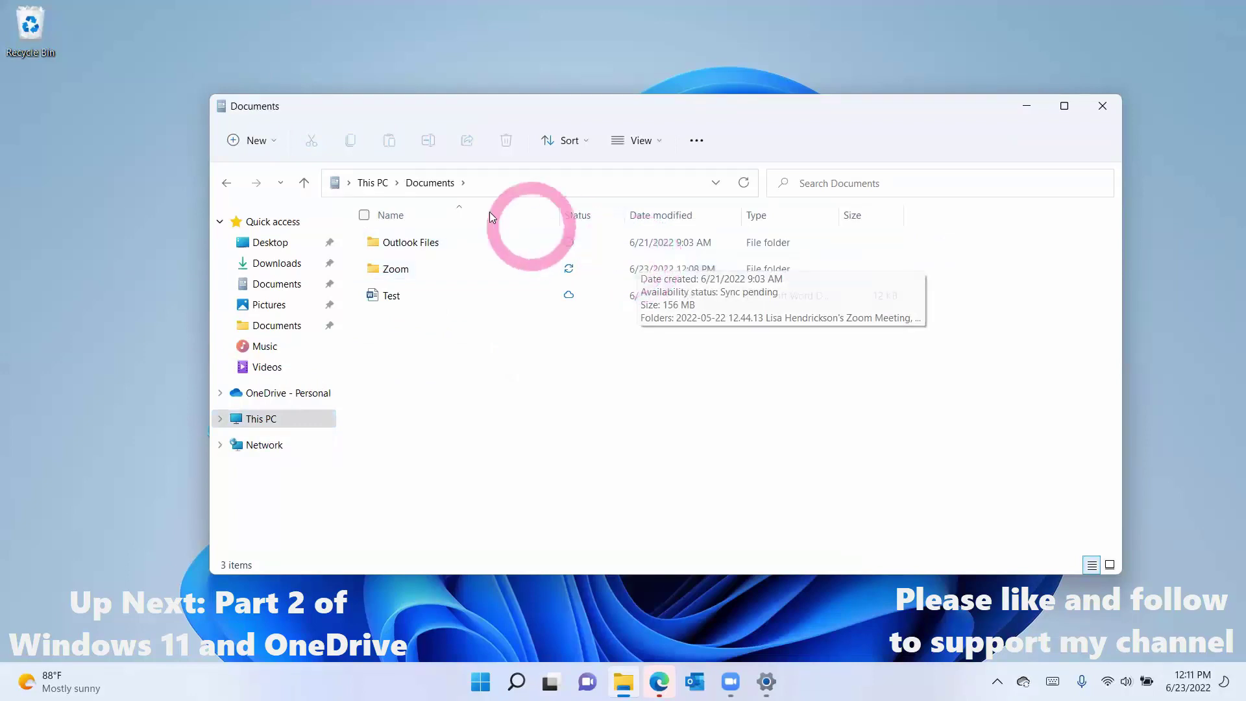
pyautogui.click(297, 285)
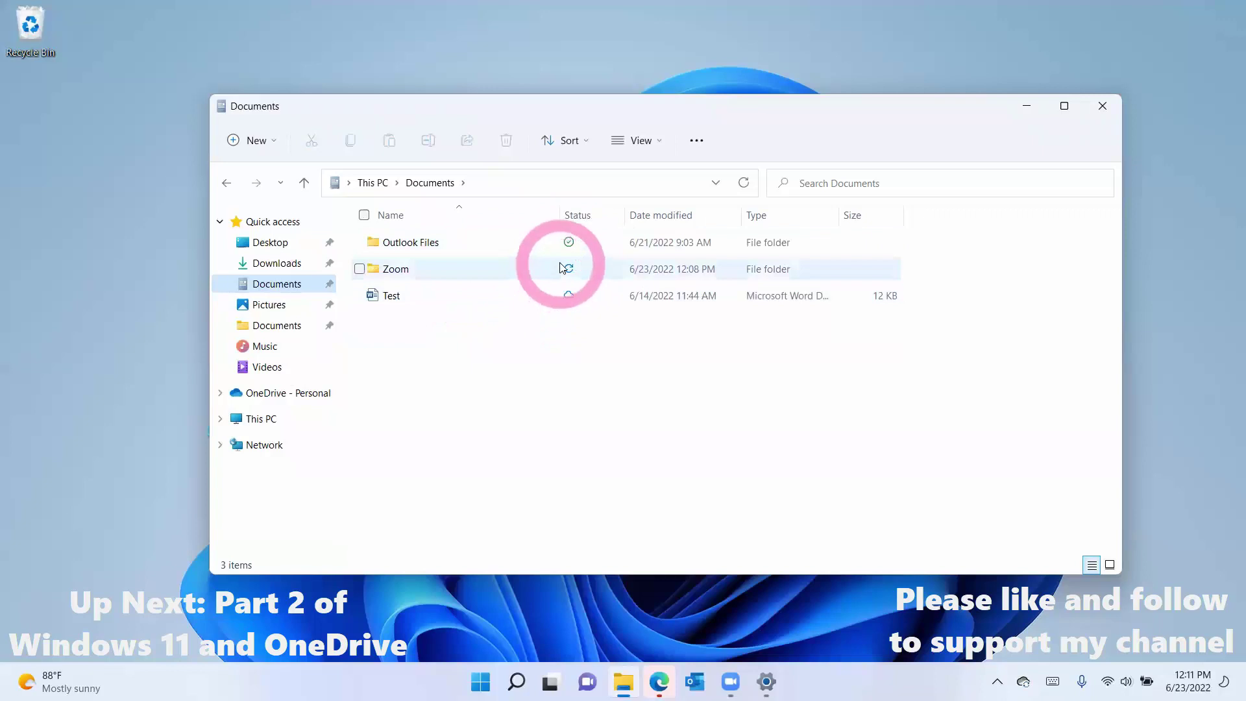
pyautogui.moveTo(561, 264)
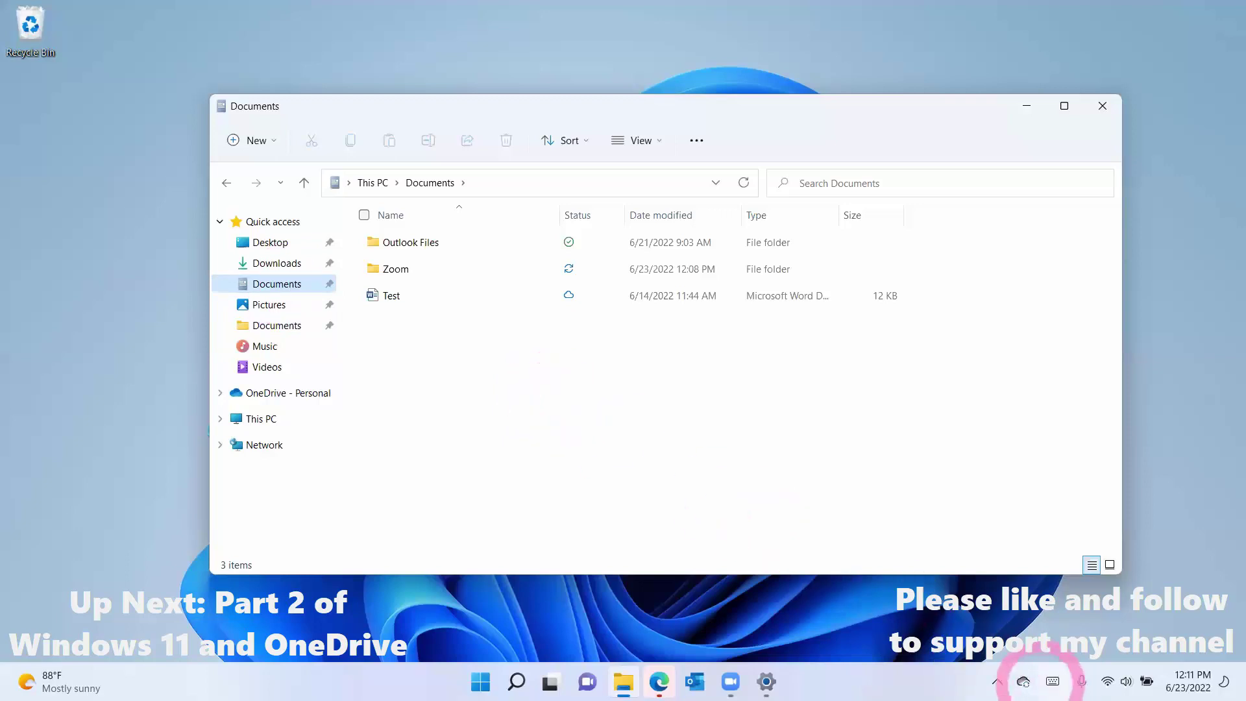
# Step: Quit OneDrive from the tray icon's settings menu and confirm Close OneDrive
pyautogui.moveTo(1024, 681)
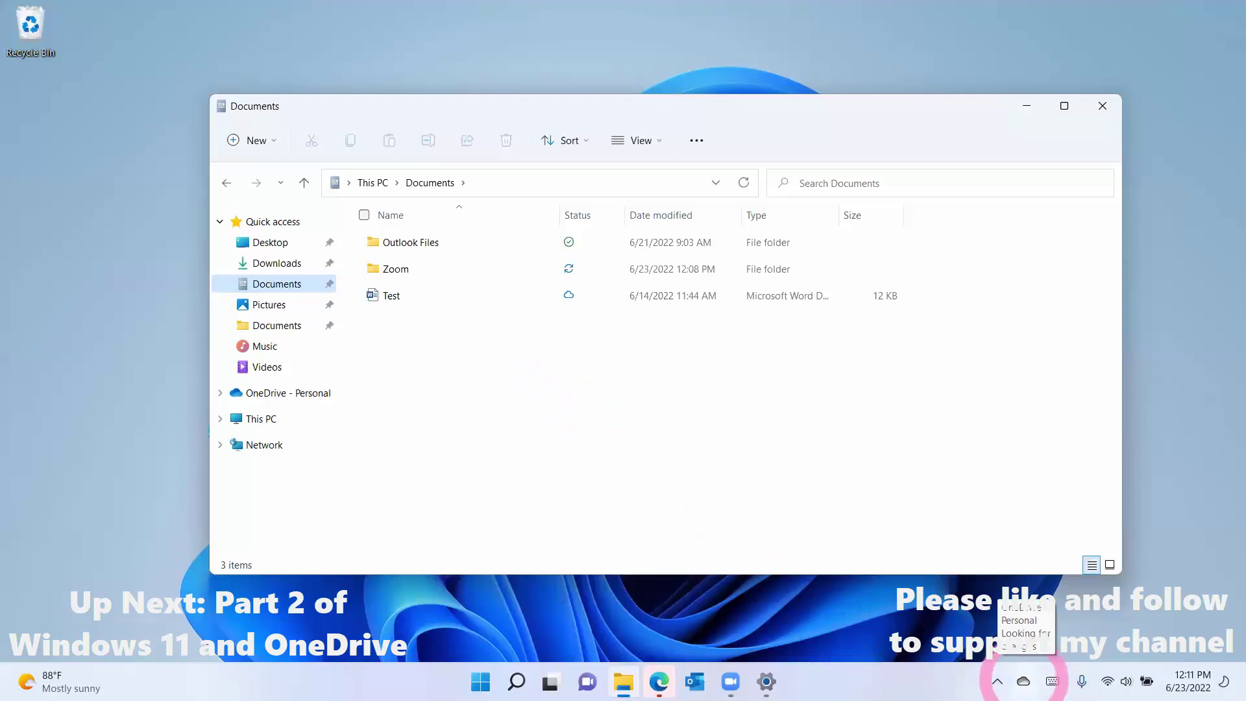
pyautogui.click(1024, 682)
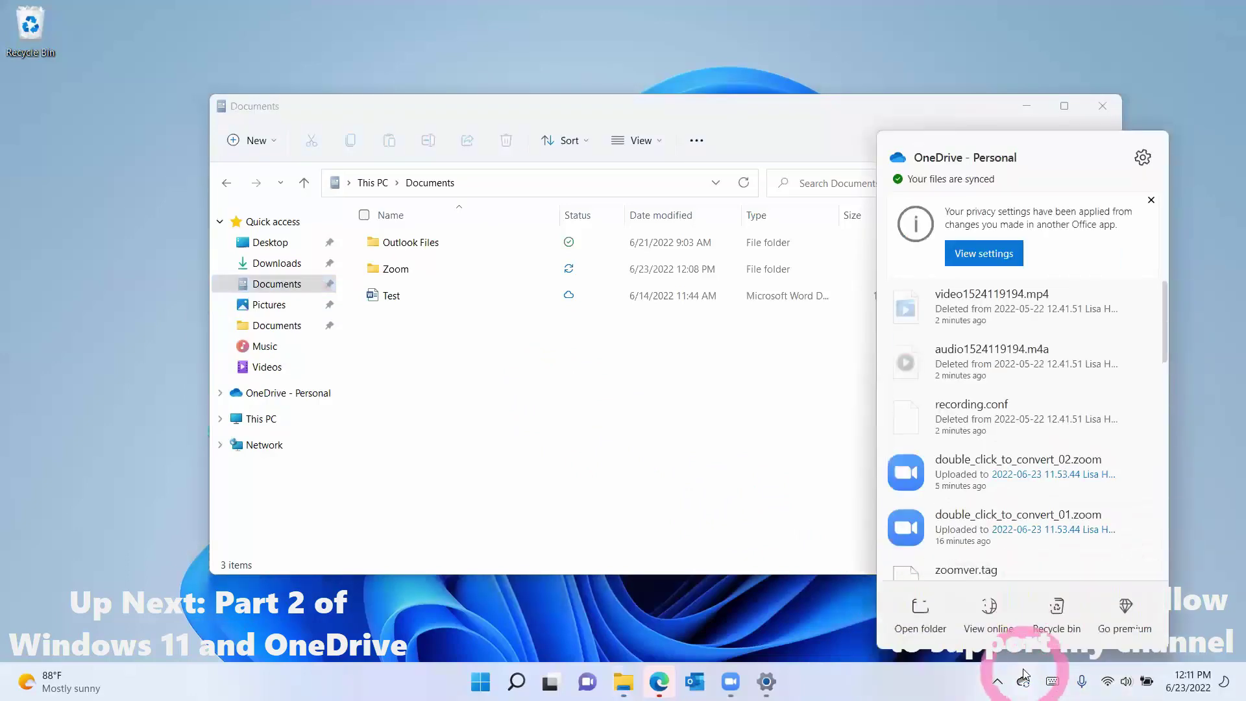
pyautogui.click(1144, 158)
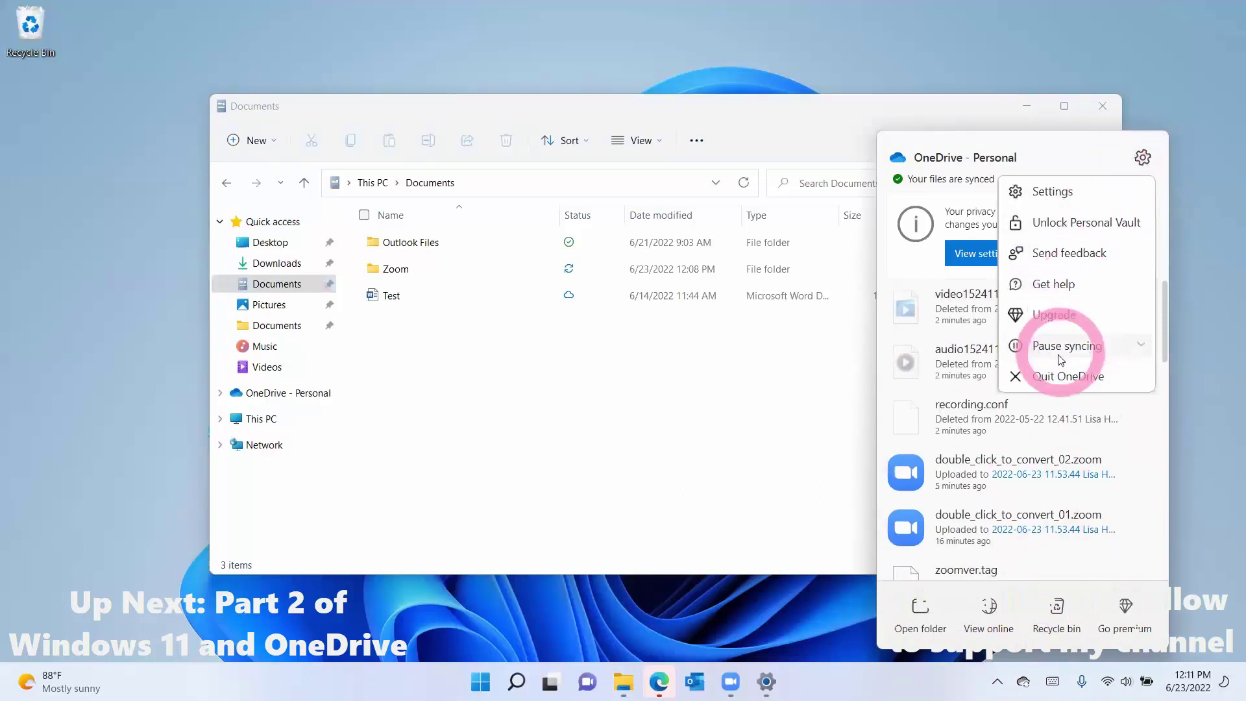
pyautogui.click(1053, 378)
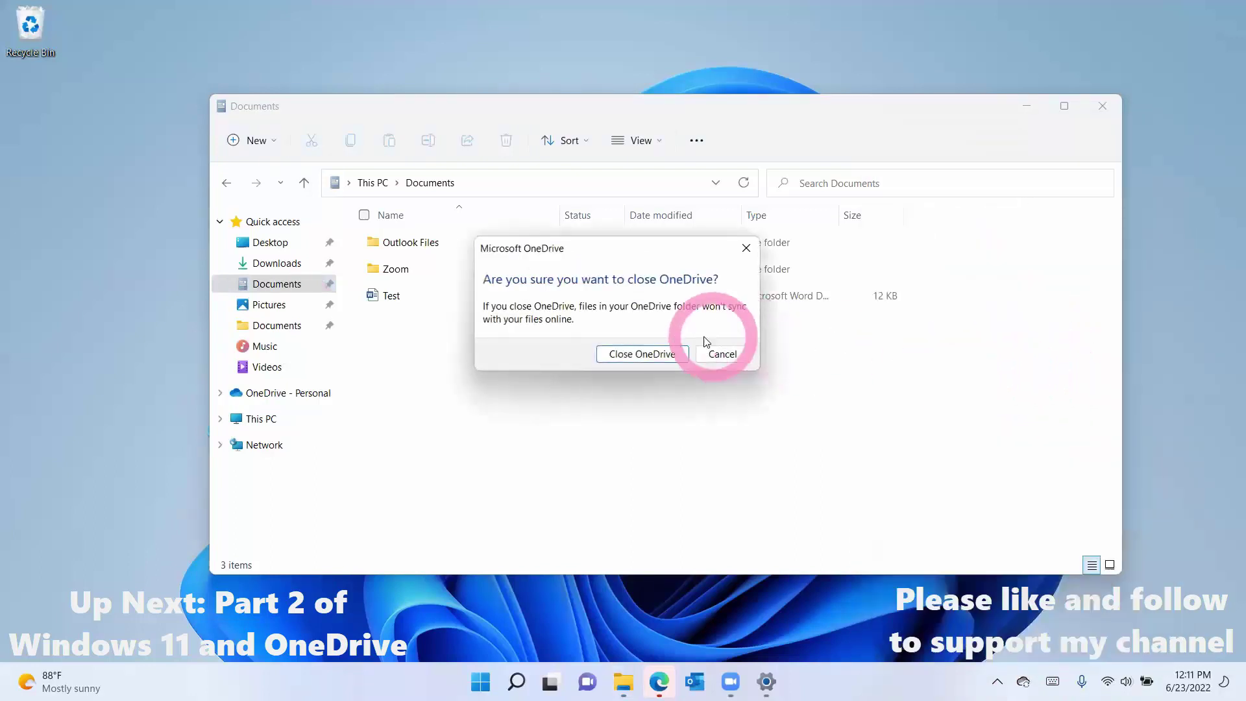
pyautogui.click(660, 355)
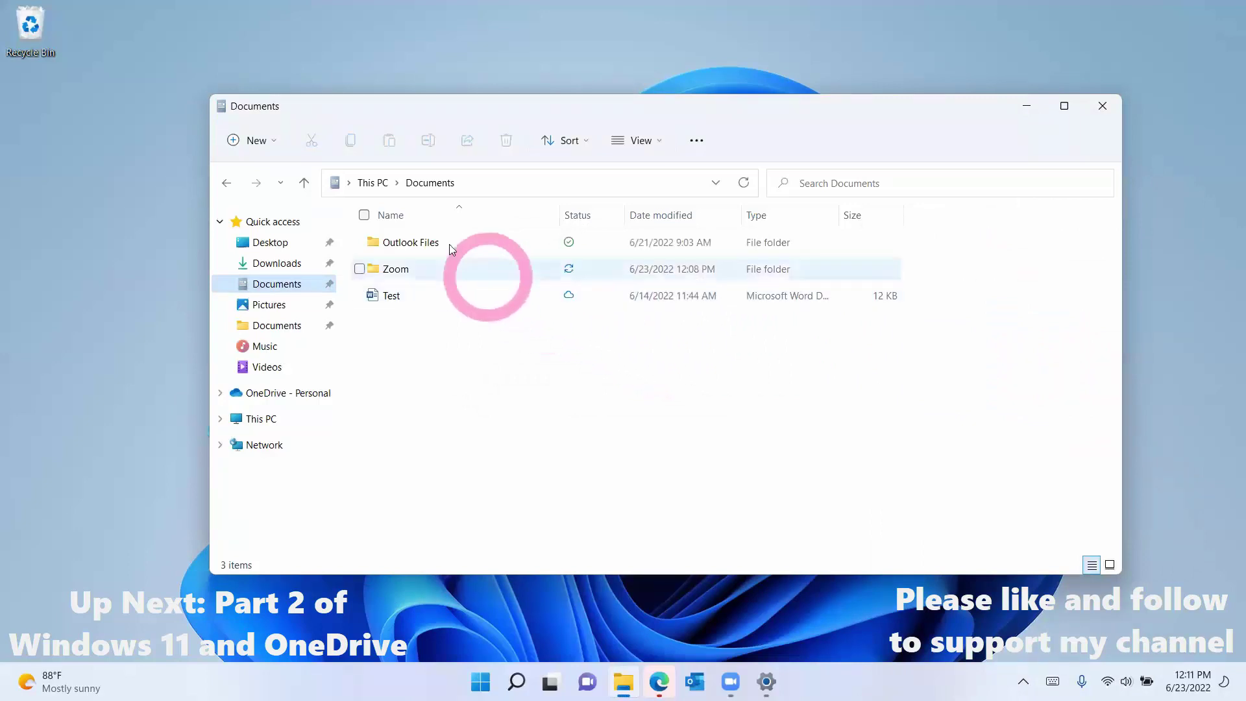
pyautogui.moveTo(453, 247)
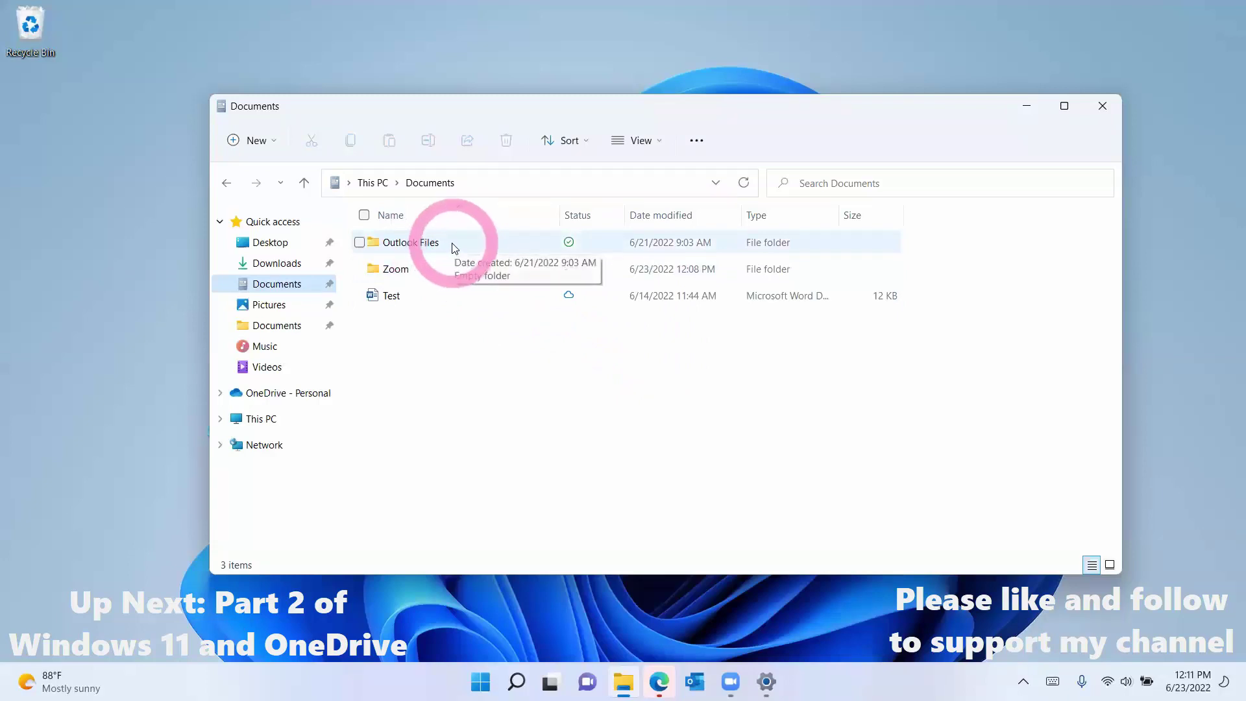
# Step: Open Control Panel through a 'con' Windows search, minimizing the Documents window
pyautogui.press('super+s')
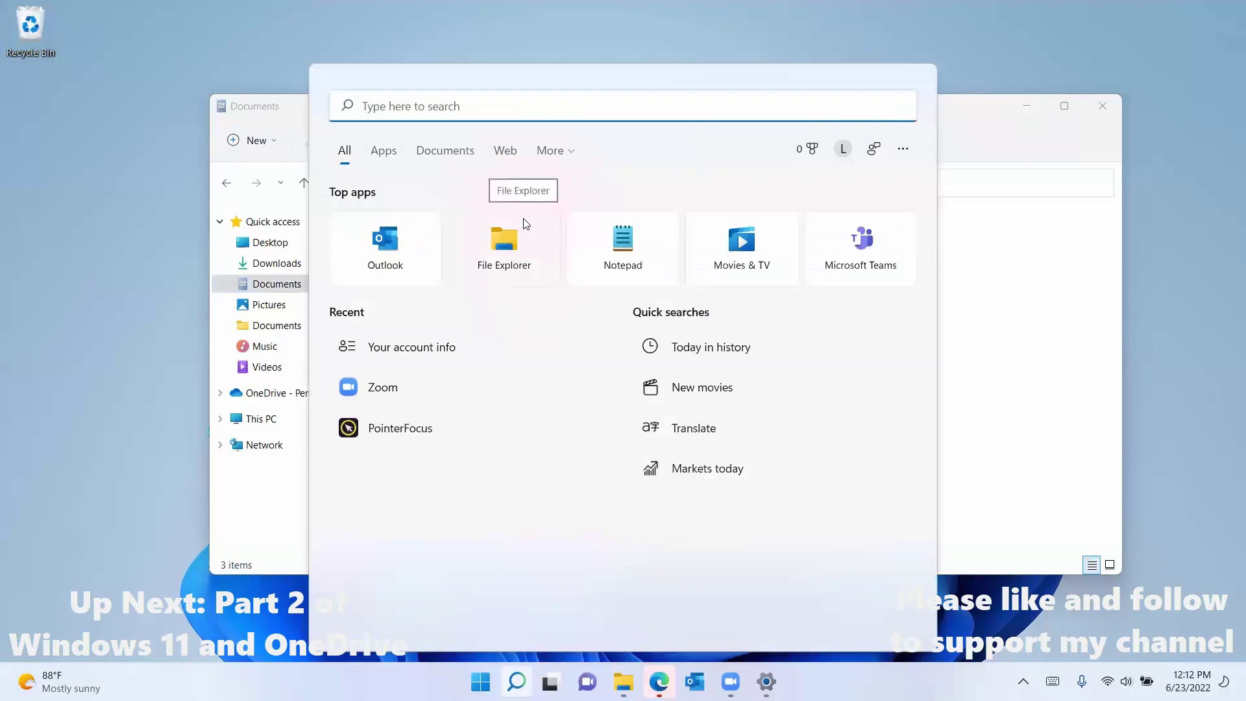
pyautogui.write('con')
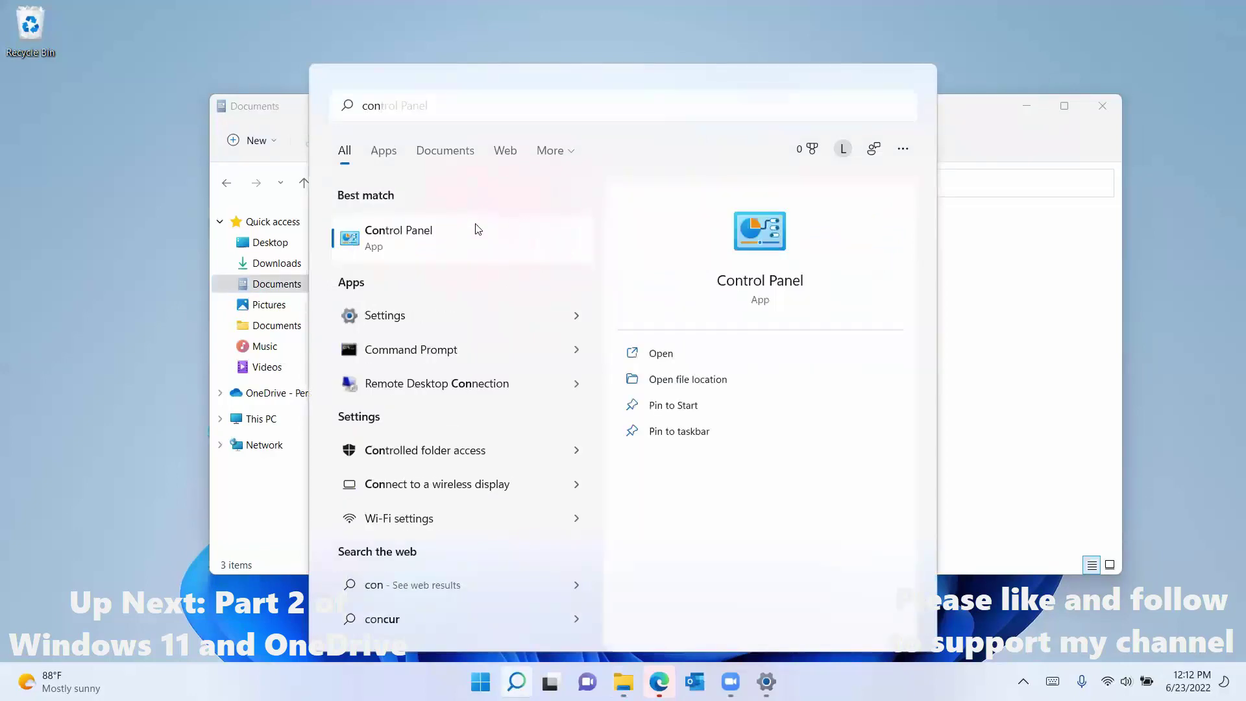
pyautogui.click(476, 227)
pyautogui.click(1062, 183)
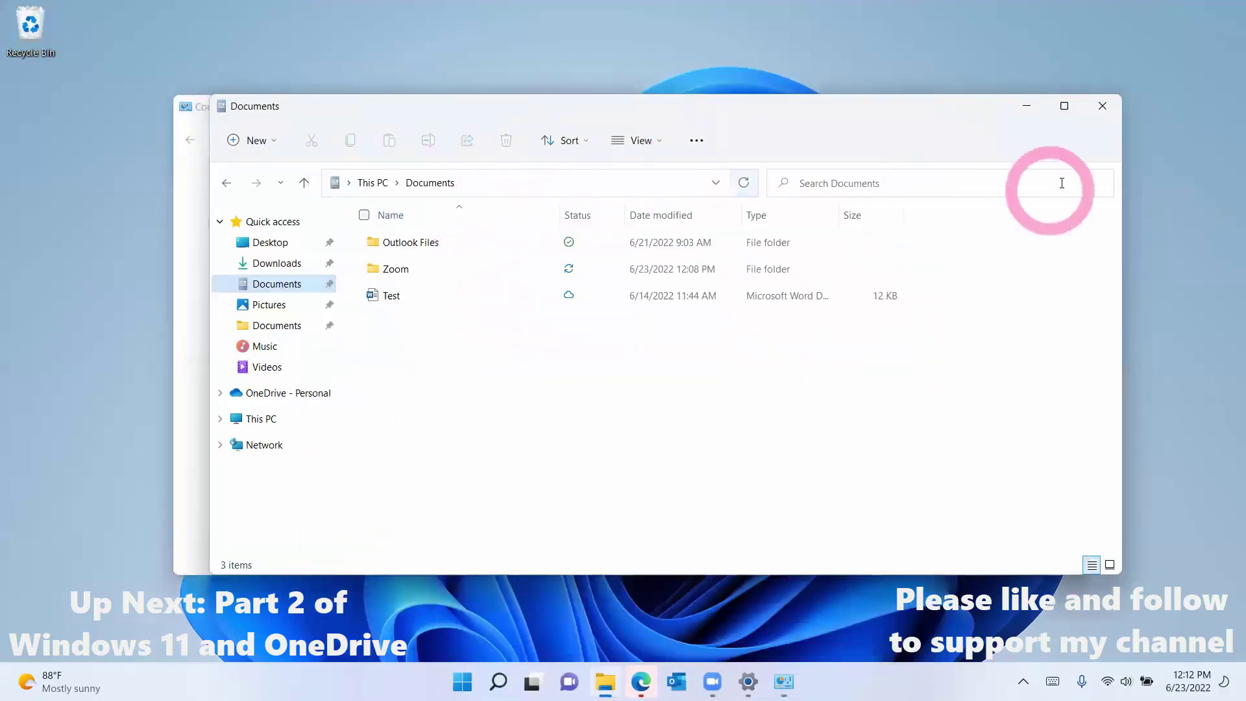
pyautogui.click(1027, 105)
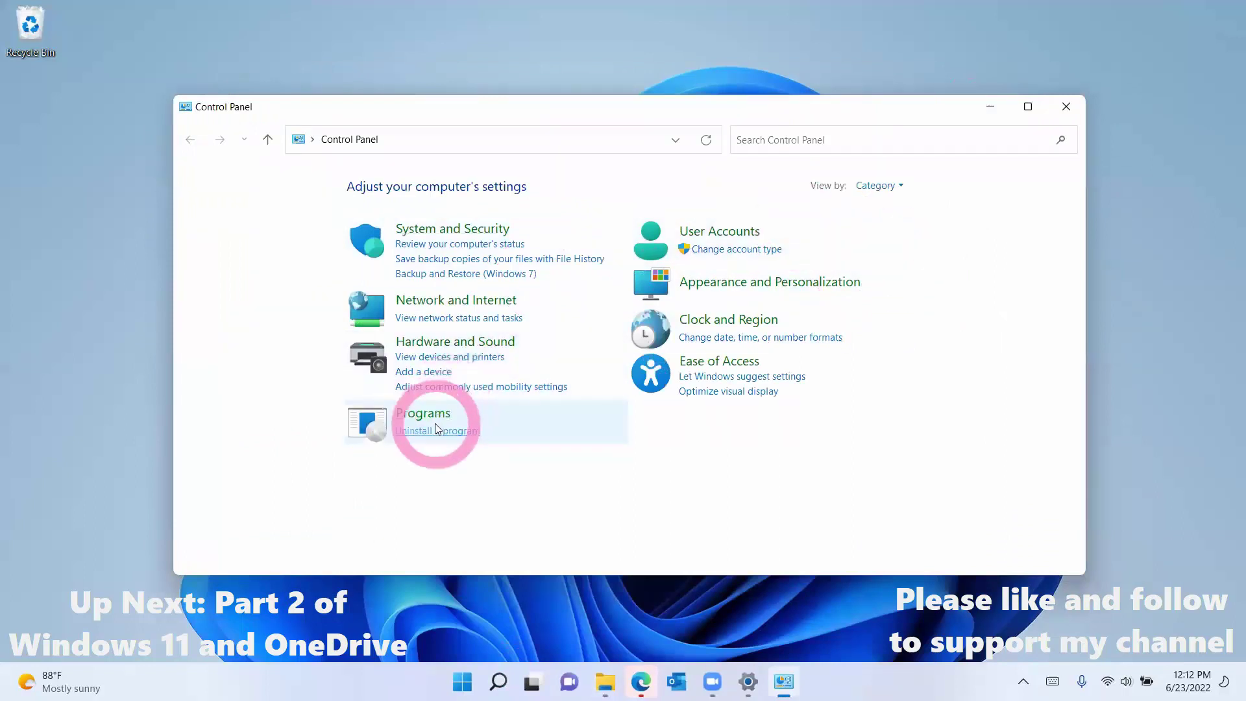
# Step: Uninstall Microsoft OneDrive from the installed programs list, entering the device PIN
pyautogui.click(438, 431)
pyautogui.scroll(-2, 438, 413)
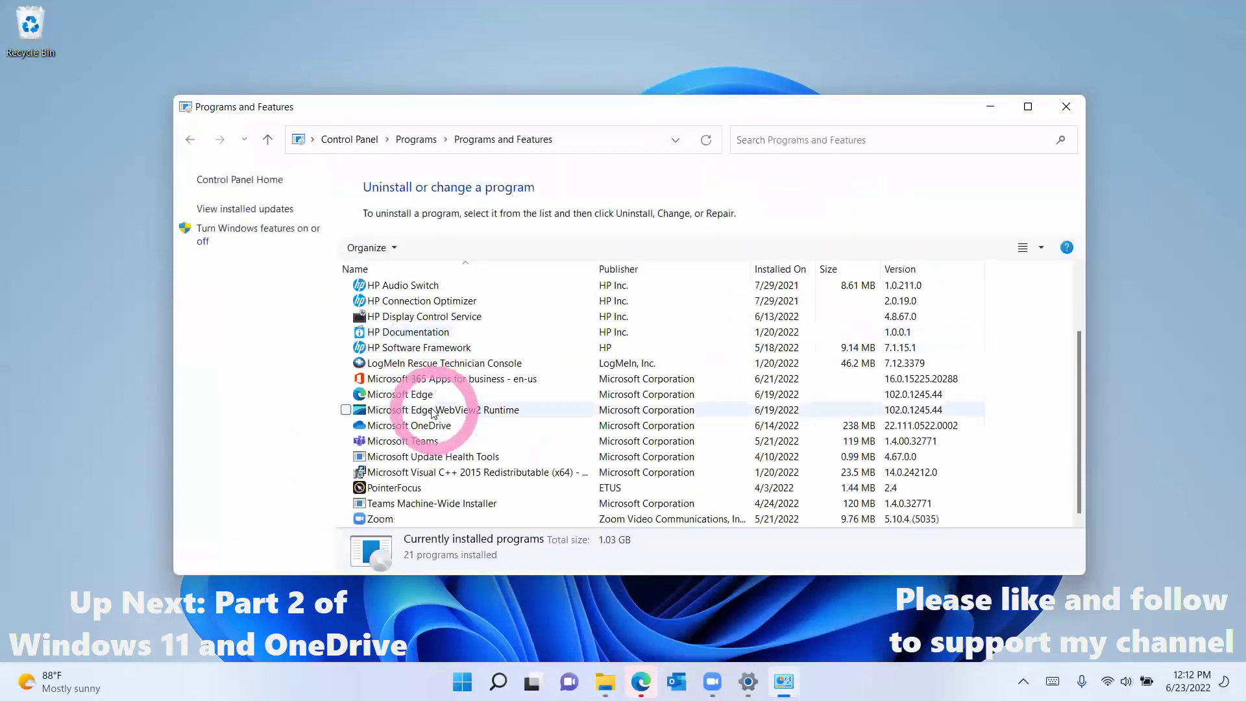
pyautogui.click(447, 428)
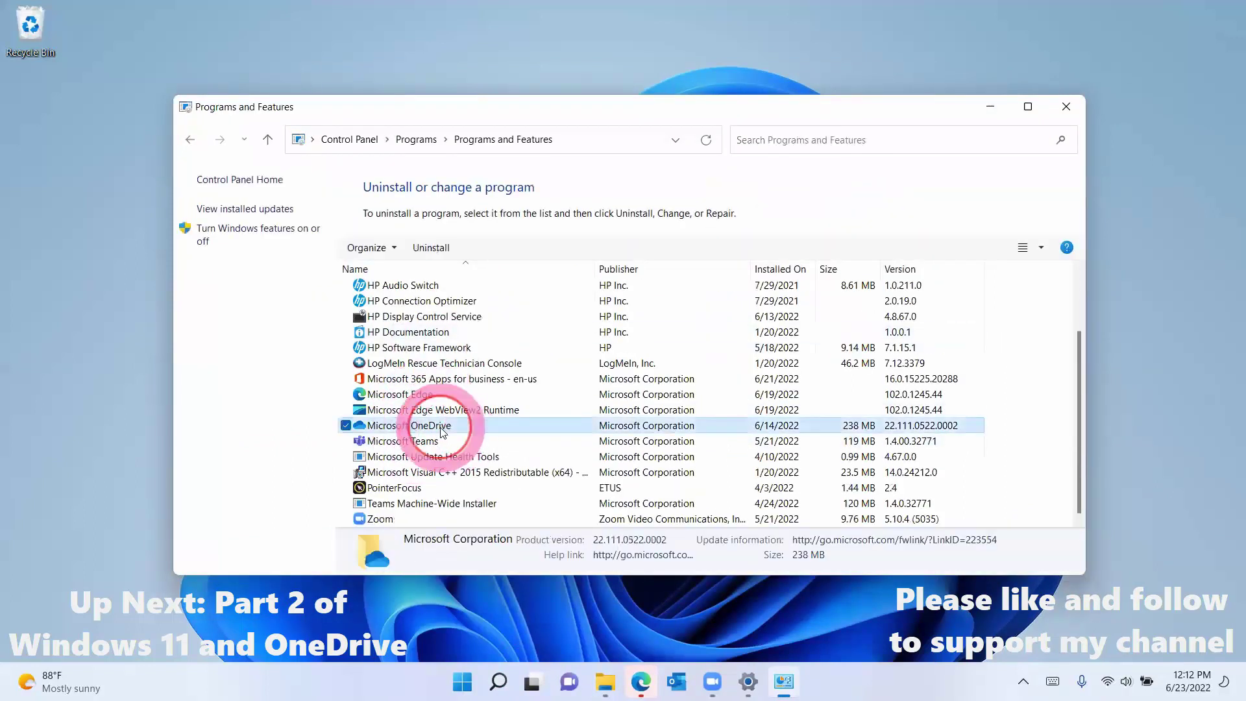
pyautogui.click(433, 247)
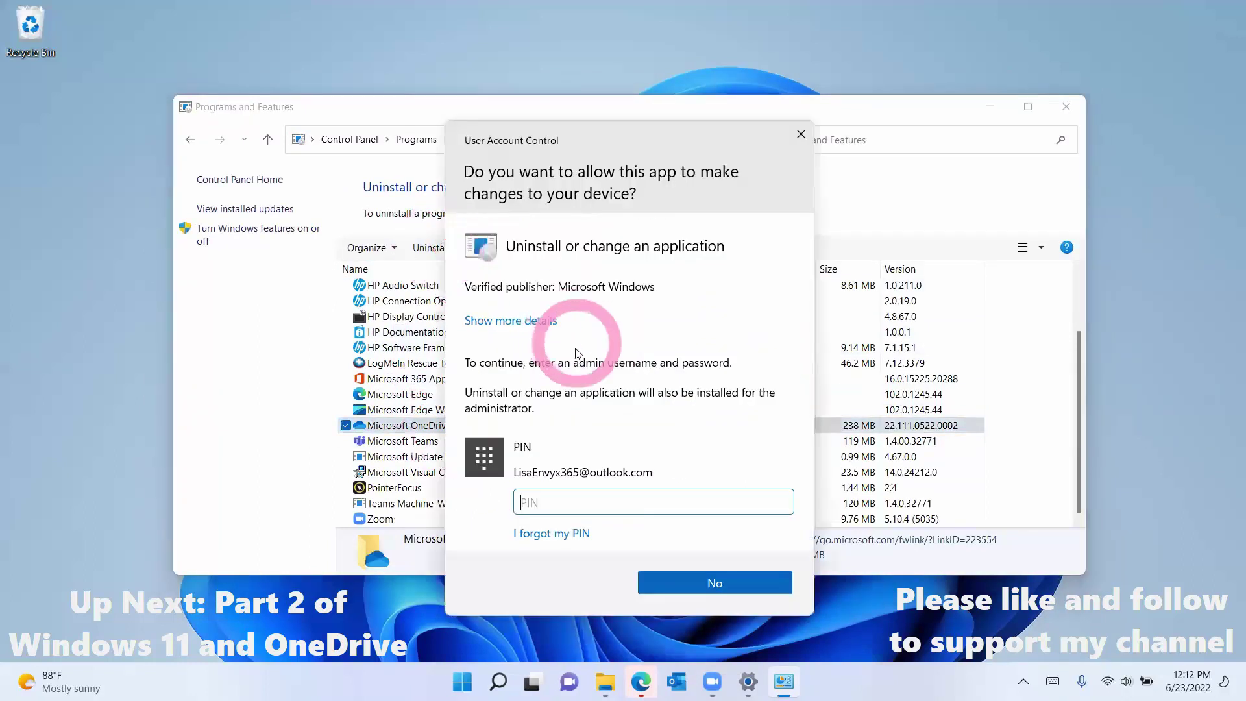
pyautogui.write('1234')
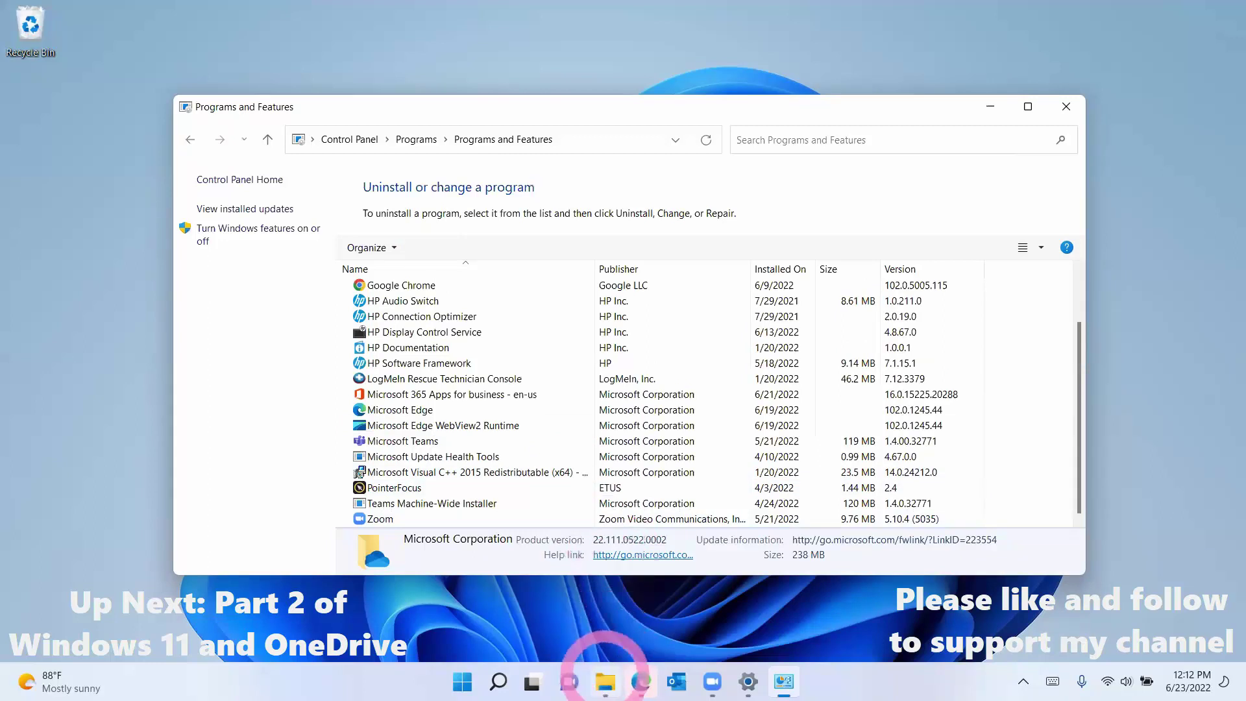
# Step: Browse Windows (C:) > Users > profile to inspect the leftover OneDrive folder, then go back
pyautogui.click(605, 681)
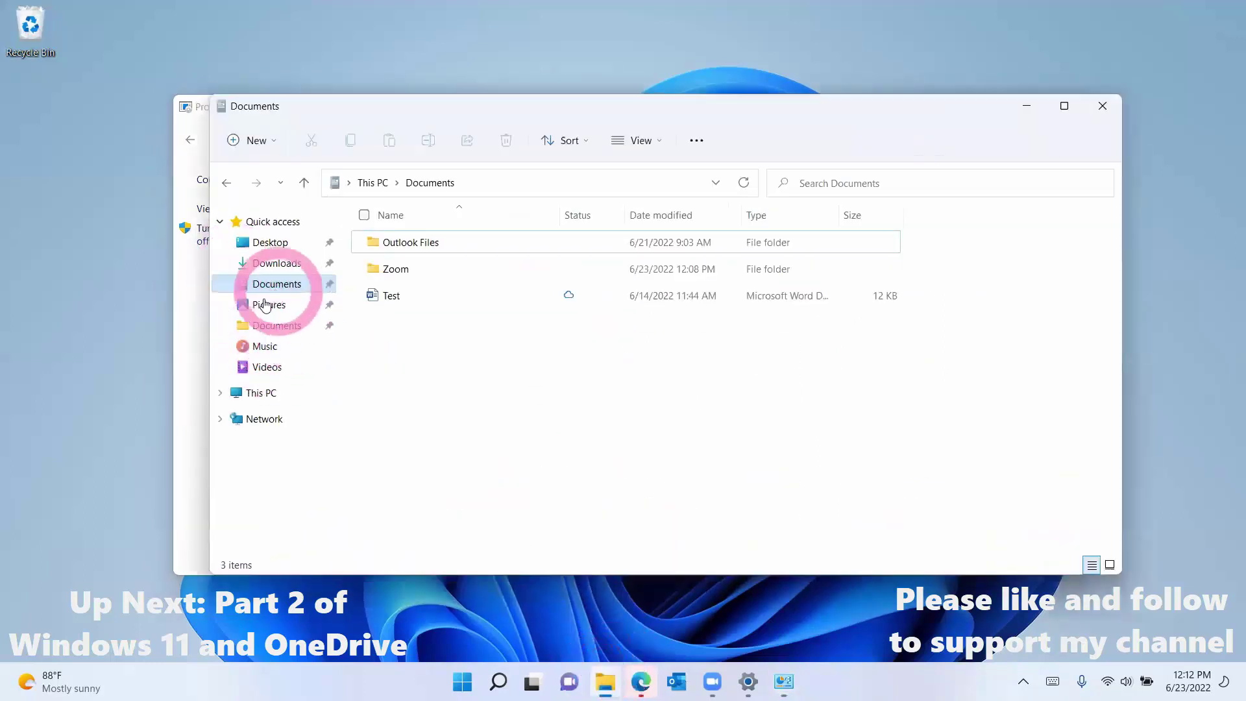
pyautogui.click(281, 289)
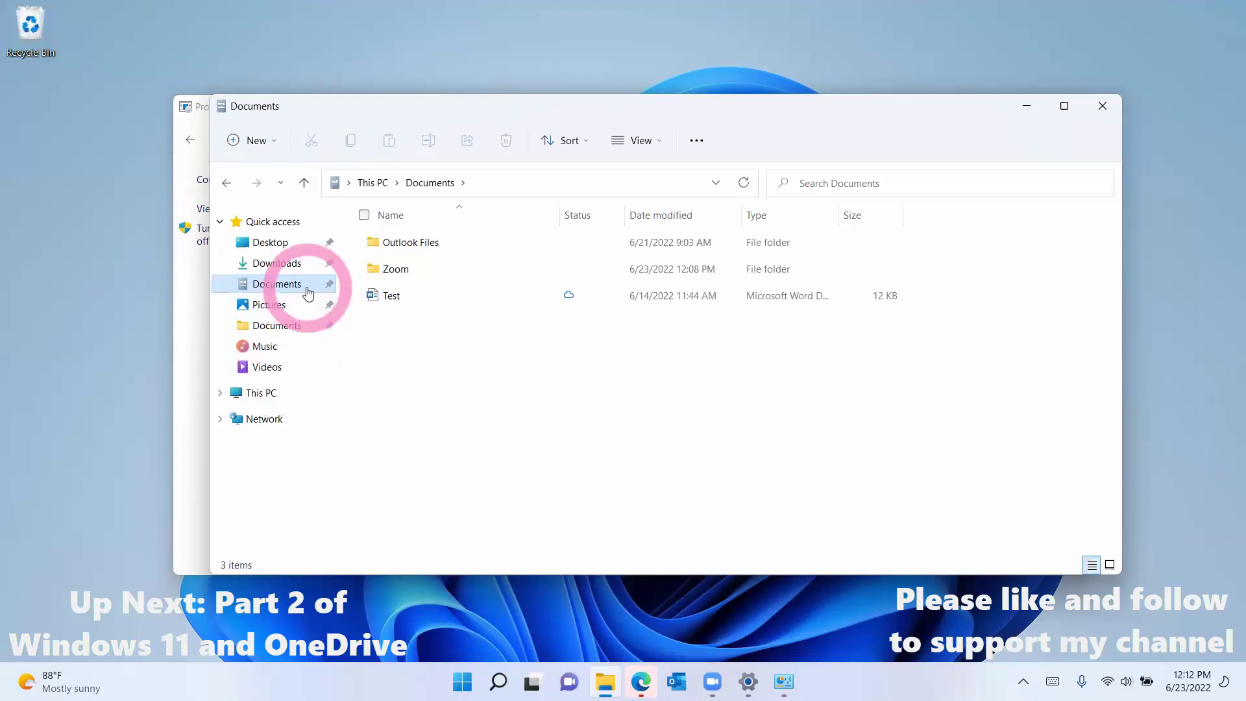
pyautogui.click(267, 393)
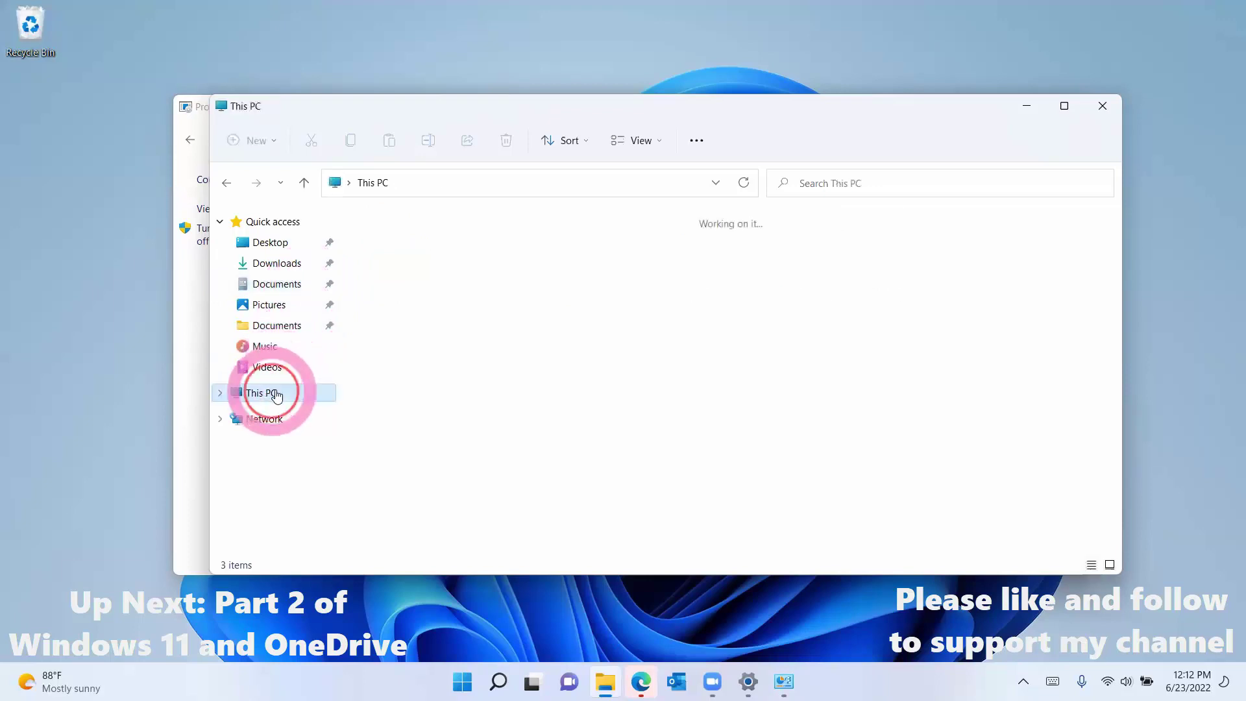
pyautogui.click(477, 380)
pyautogui.doubleClick(477, 379)
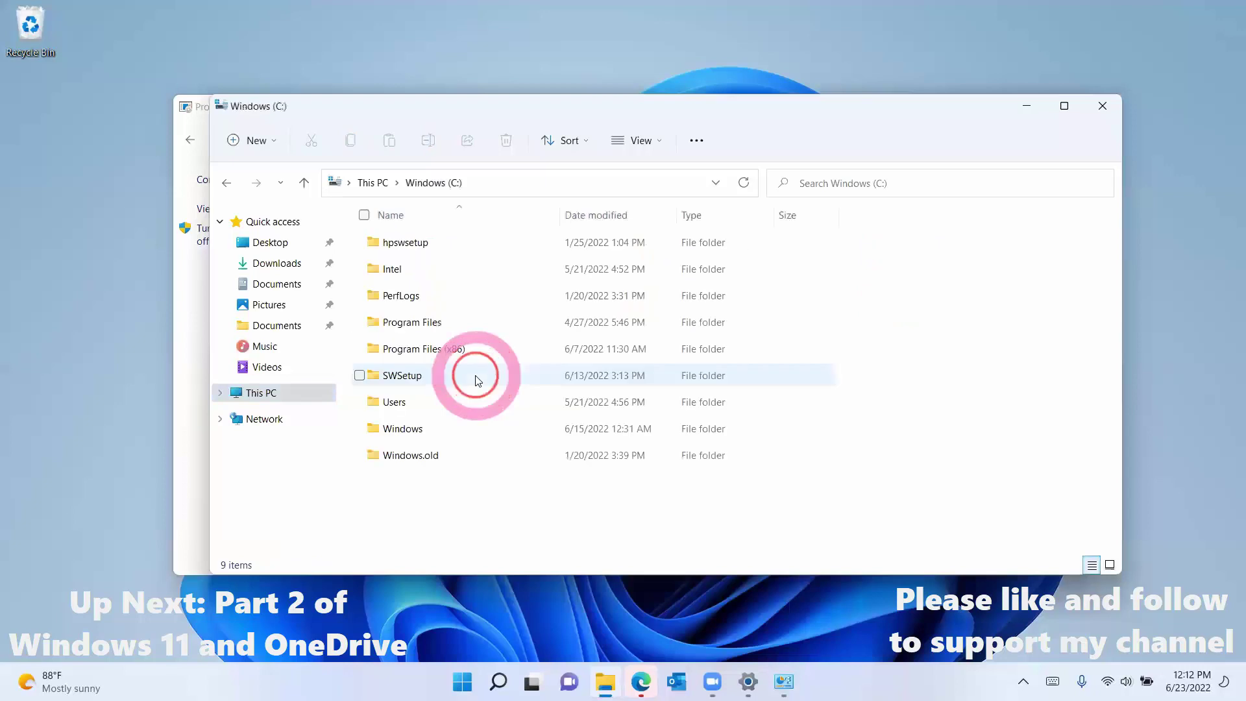
pyautogui.doubleClick(434, 404)
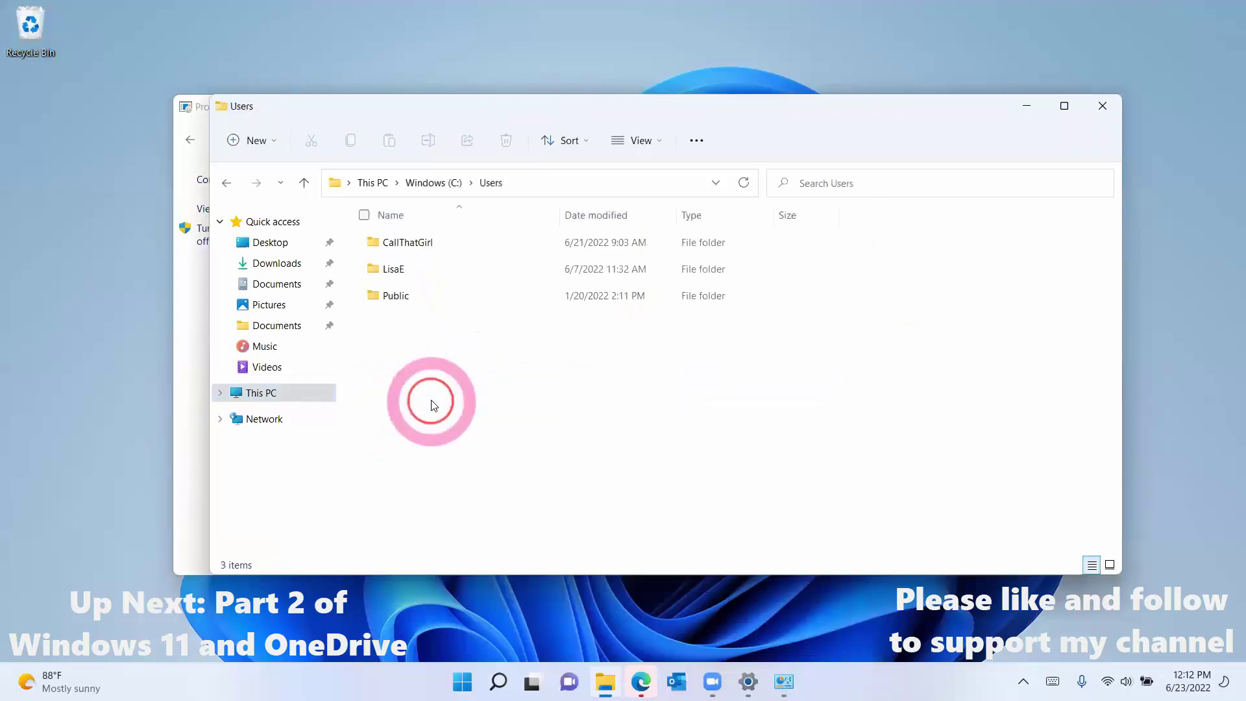
pyautogui.doubleClick(408, 243)
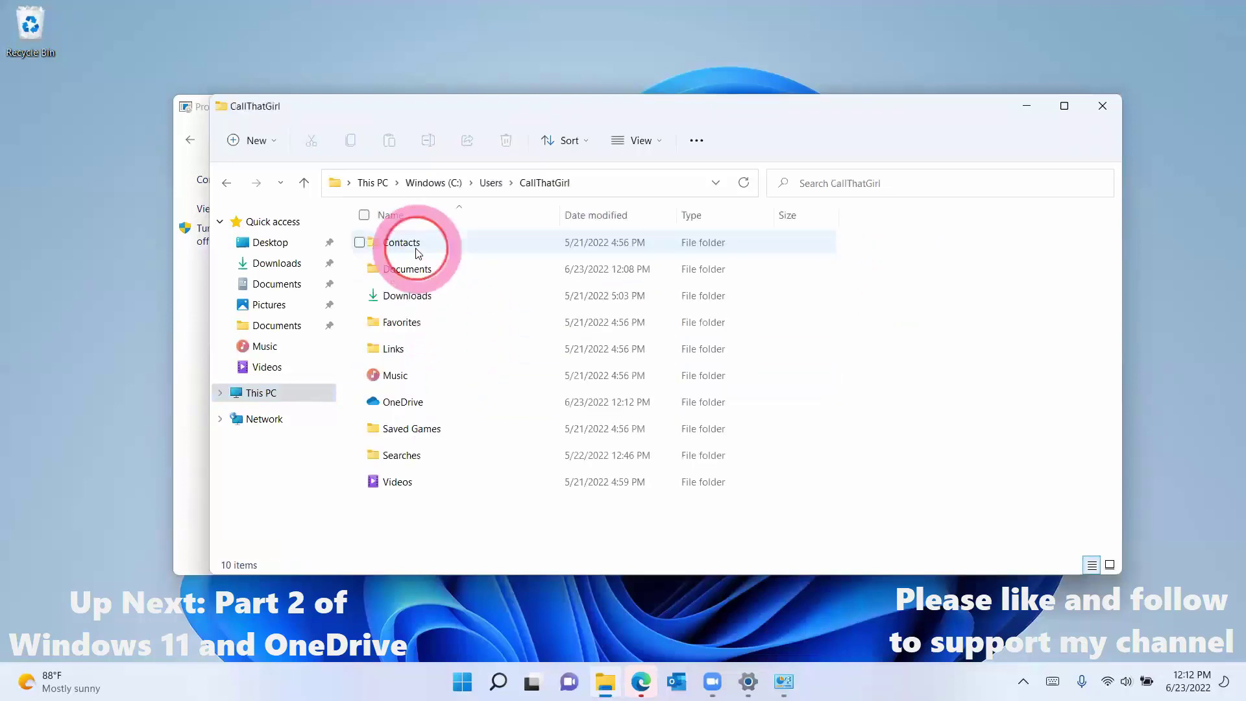
pyautogui.doubleClick(411, 402)
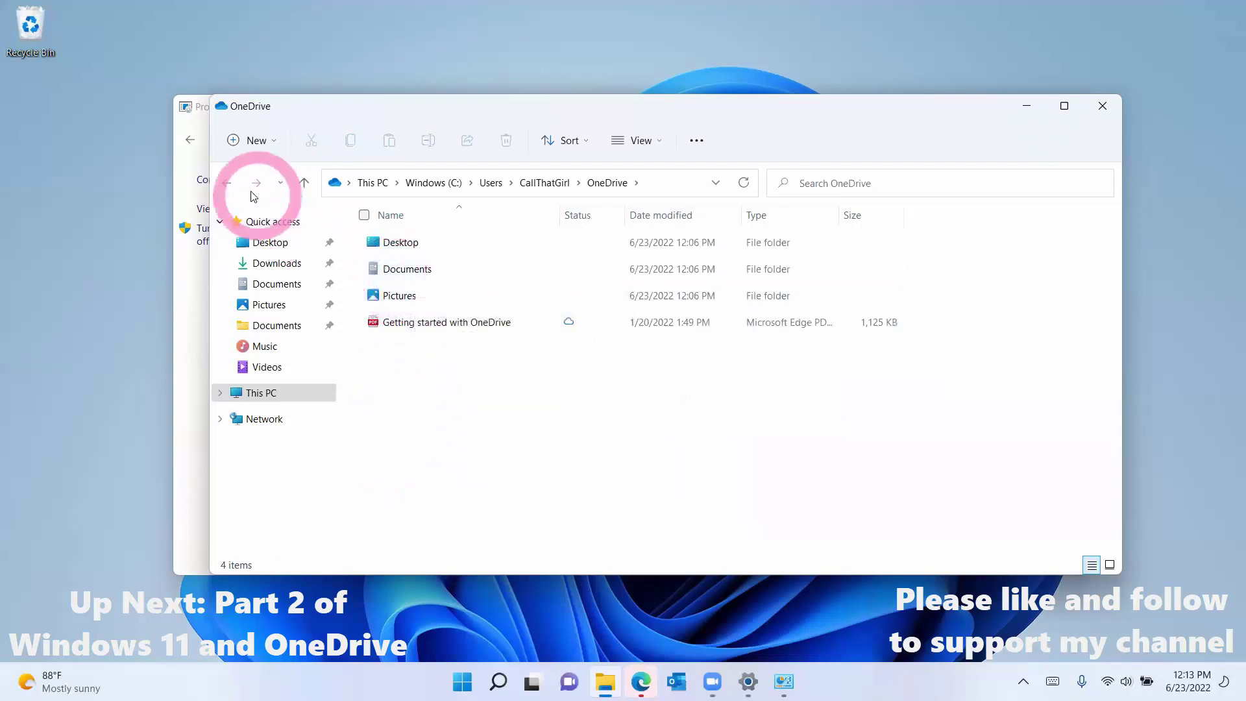
pyautogui.click(227, 185)
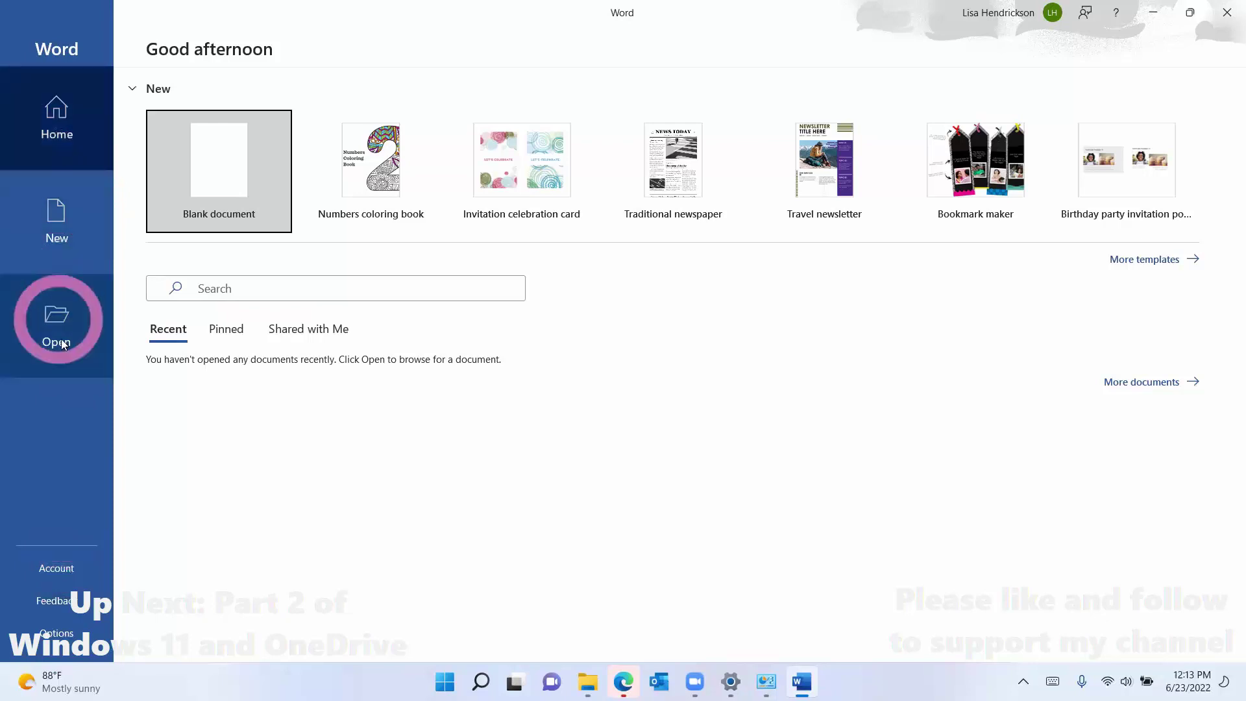
# Step: Change Word's default local file location by removing 'OneDrive\' so it points to the local Documents folder
pyautogui.click(56, 631)
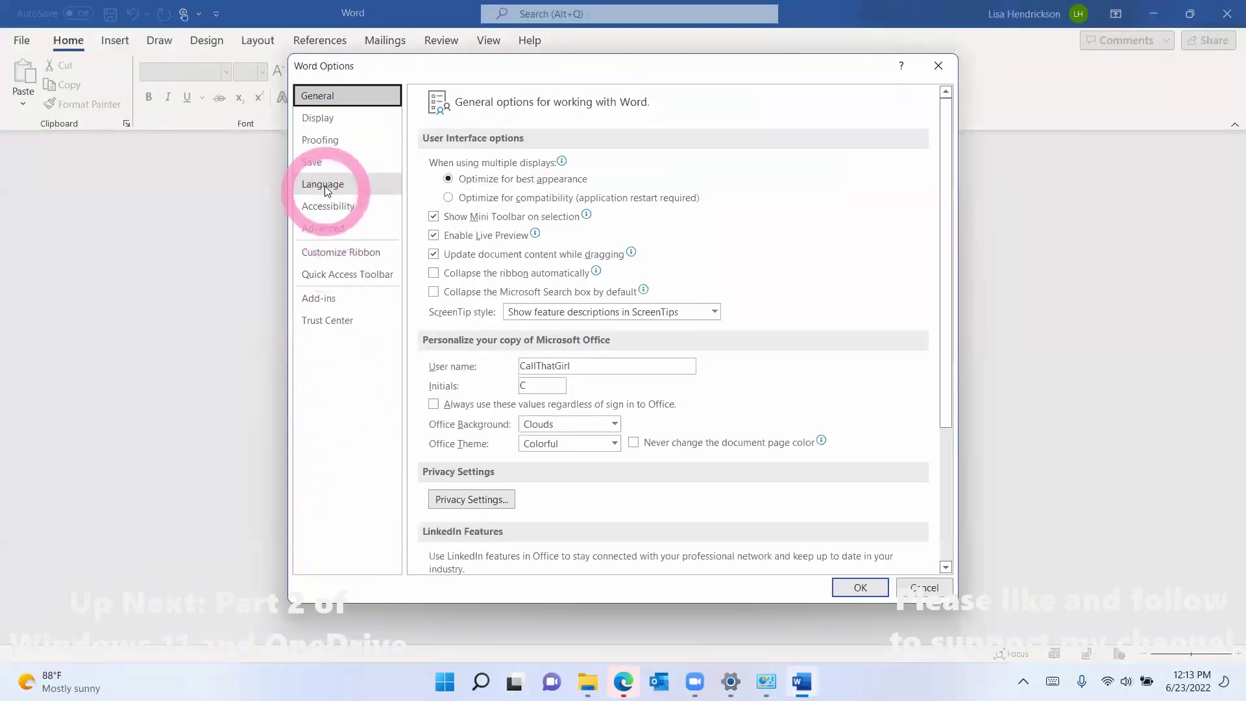
pyautogui.click(333, 164)
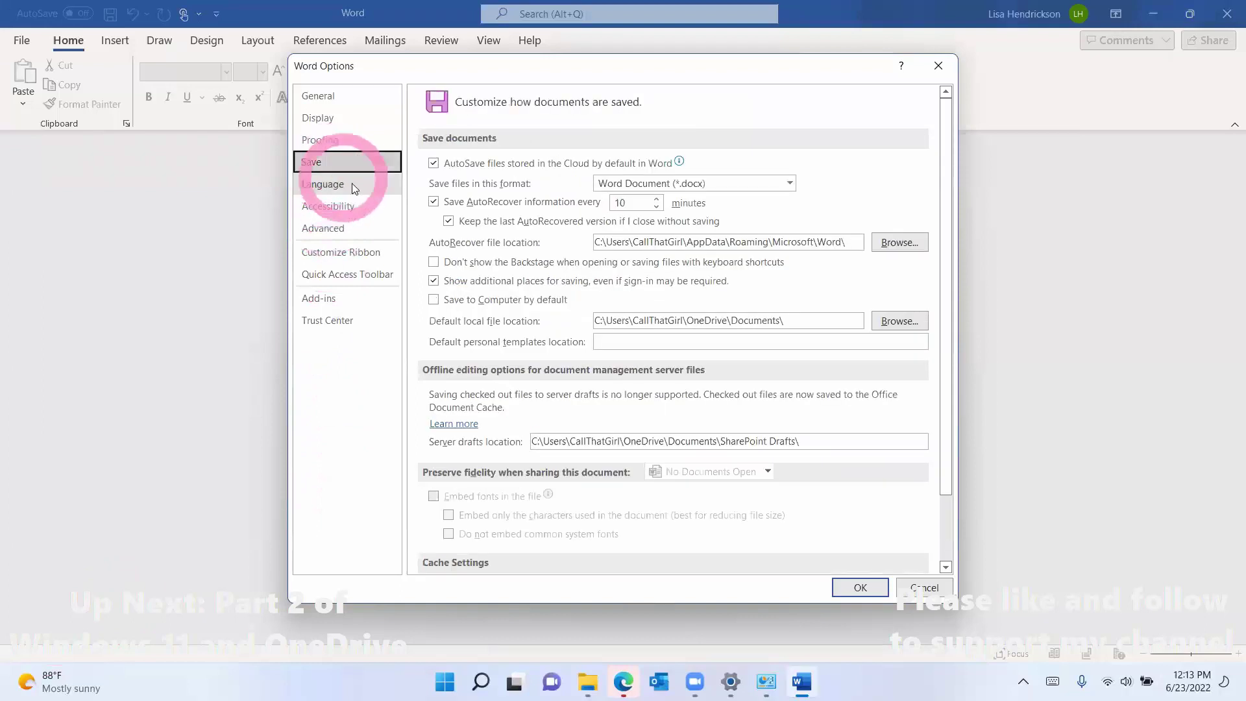
pyautogui.click(790, 321)
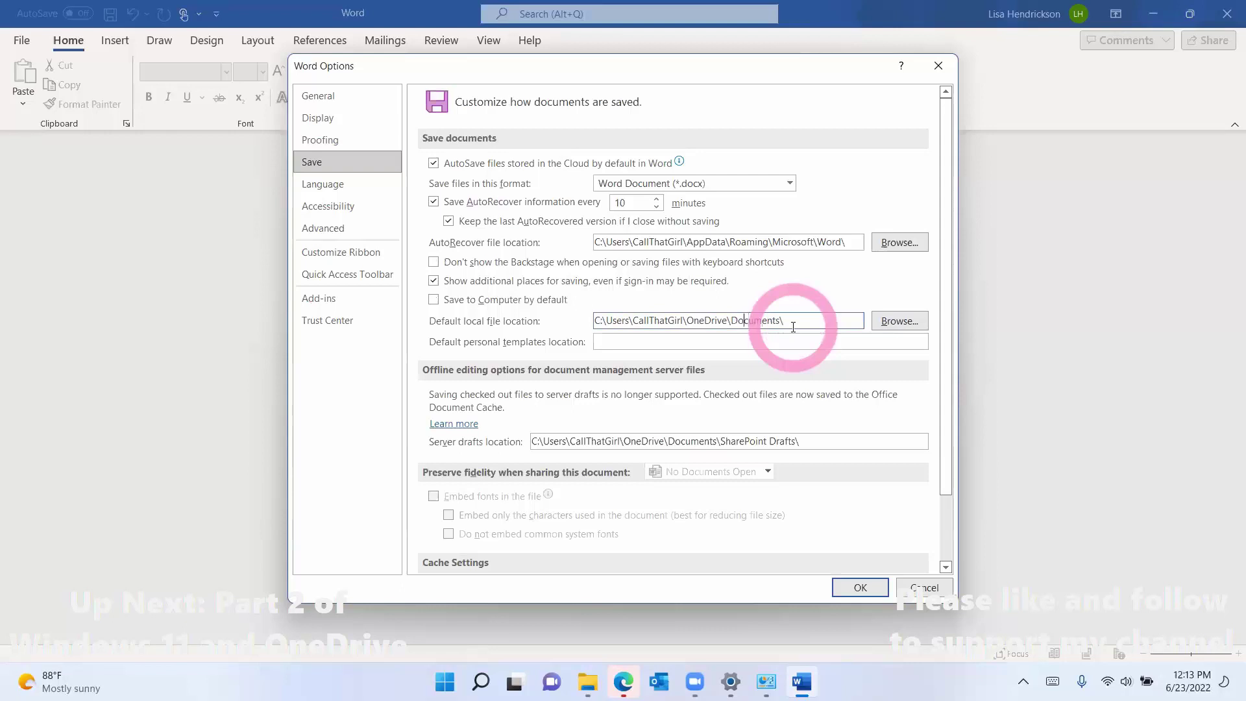
pyautogui.press('Left')
pyautogui.press('Left')
pyautogui.press('Left')
pyautogui.press('Left')
pyautogui.press('Left')
pyautogui.press('Left')
pyautogui.press('Left')
pyautogui.press('Left')
pyautogui.press('Left')
pyautogui.press('Left')
pyautogui.press('BackSpace')
pyautogui.press('BackSpace')
pyautogui.press('BackSpace')
pyautogui.press('BackSpace')
pyautogui.press('BackSpace')
pyautogui.press('BackSpace')
pyautogui.press('BackSpace')
pyautogui.press('BackSpace')
pyautogui.press('BackSpace')
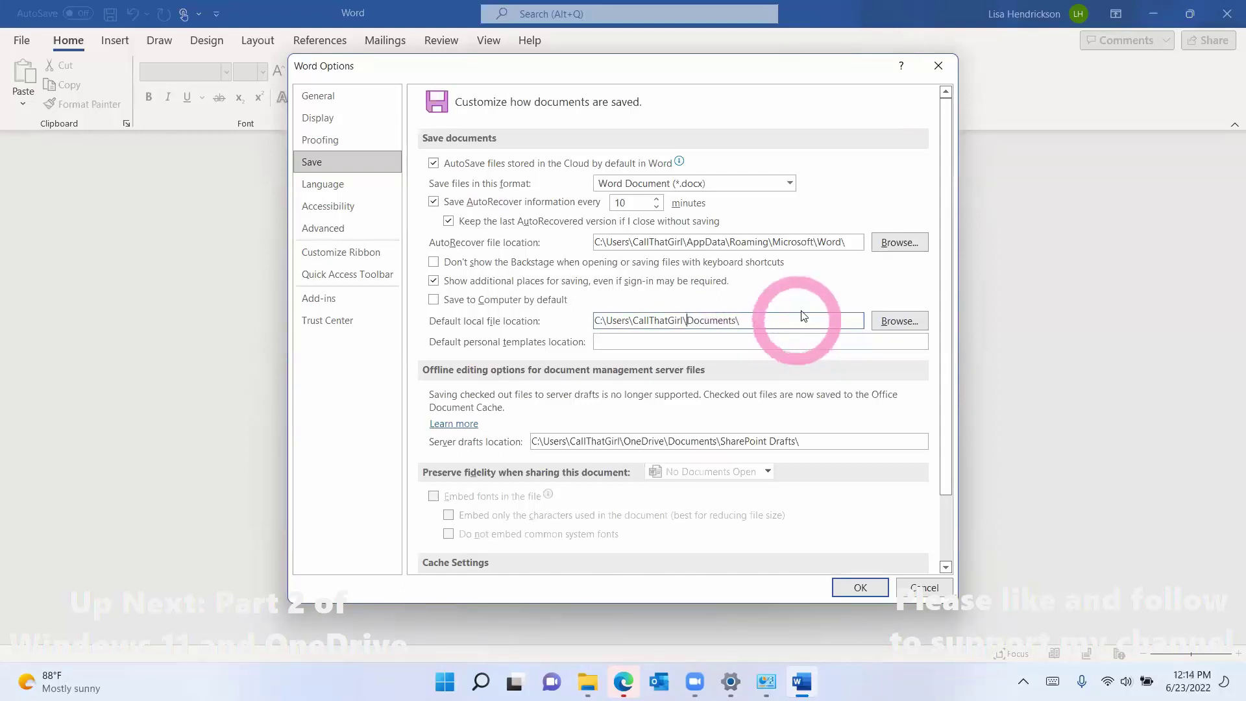
pyautogui.click(851, 588)
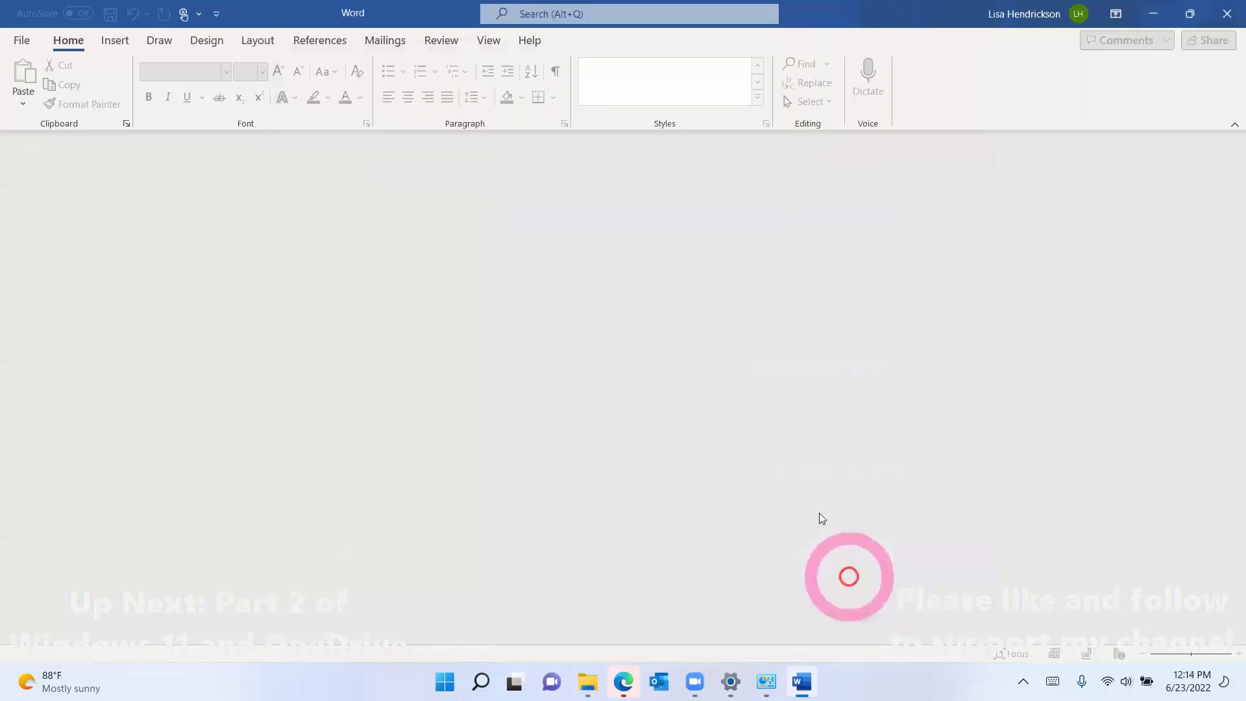
# Step: Create a new blank document containing the word 'test'
pyautogui.click(25, 41)
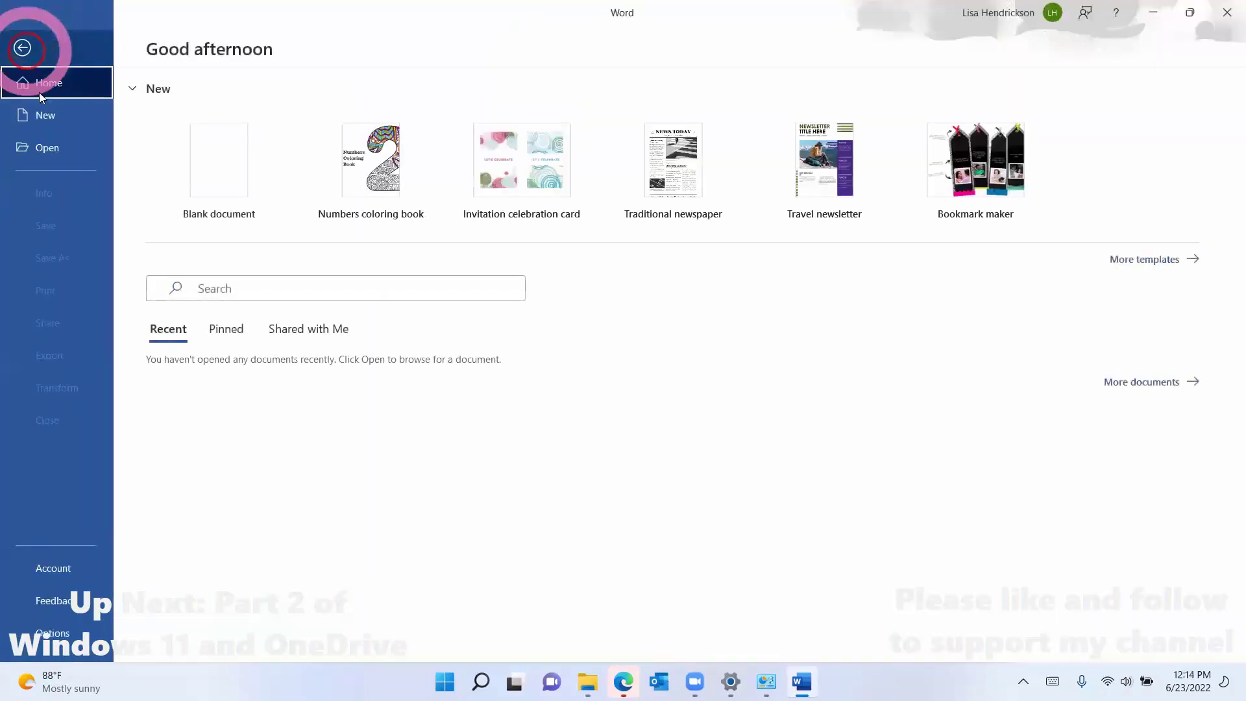
pyautogui.click(43, 117)
pyautogui.click(232, 214)
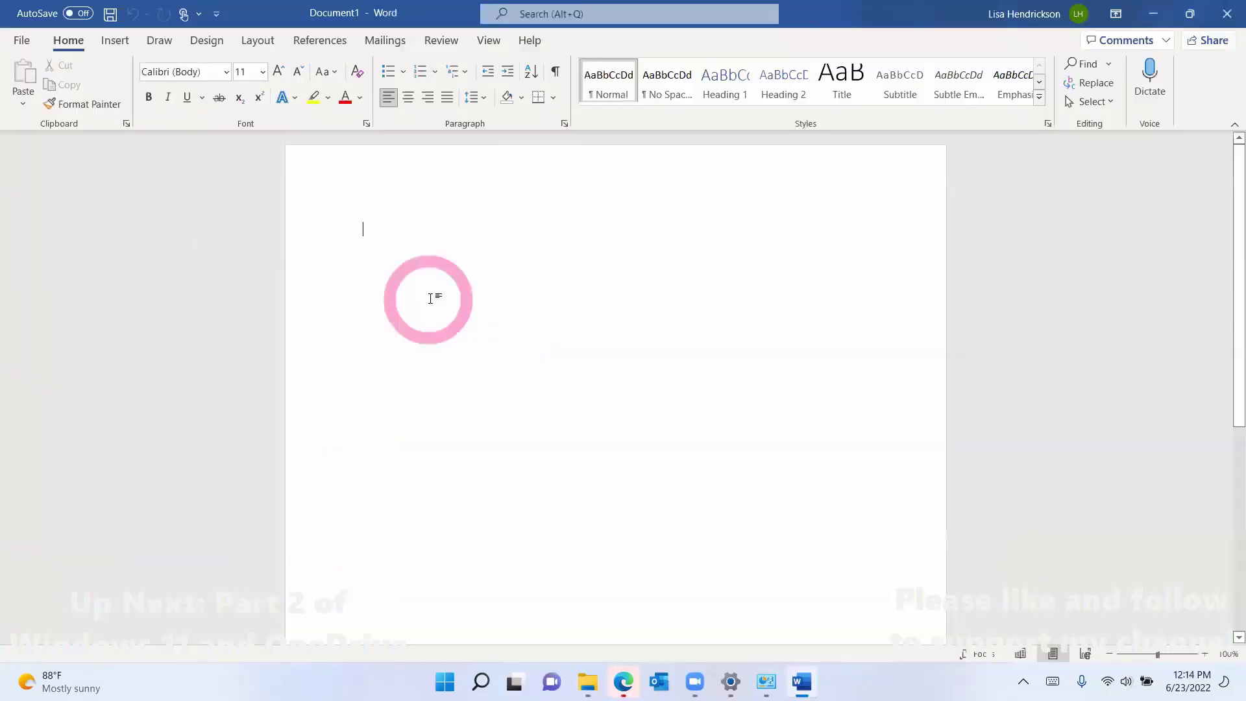
pyautogui.write('tsete')
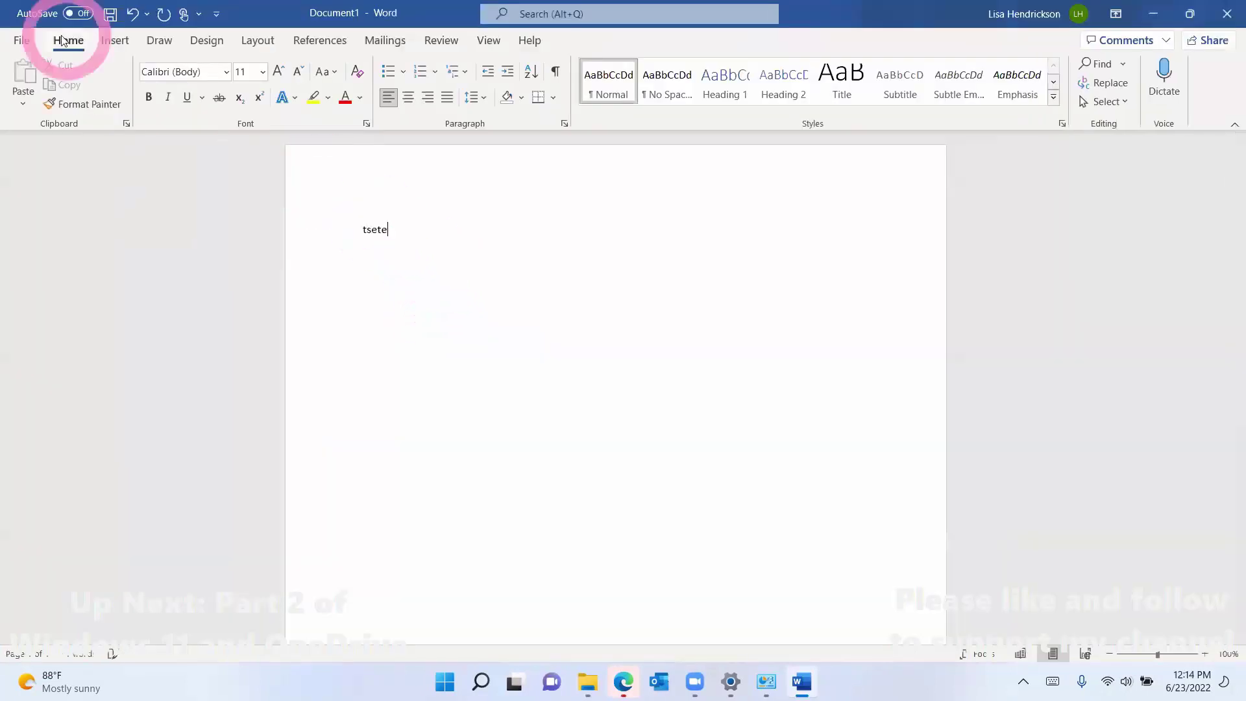
pyautogui.write('\\')
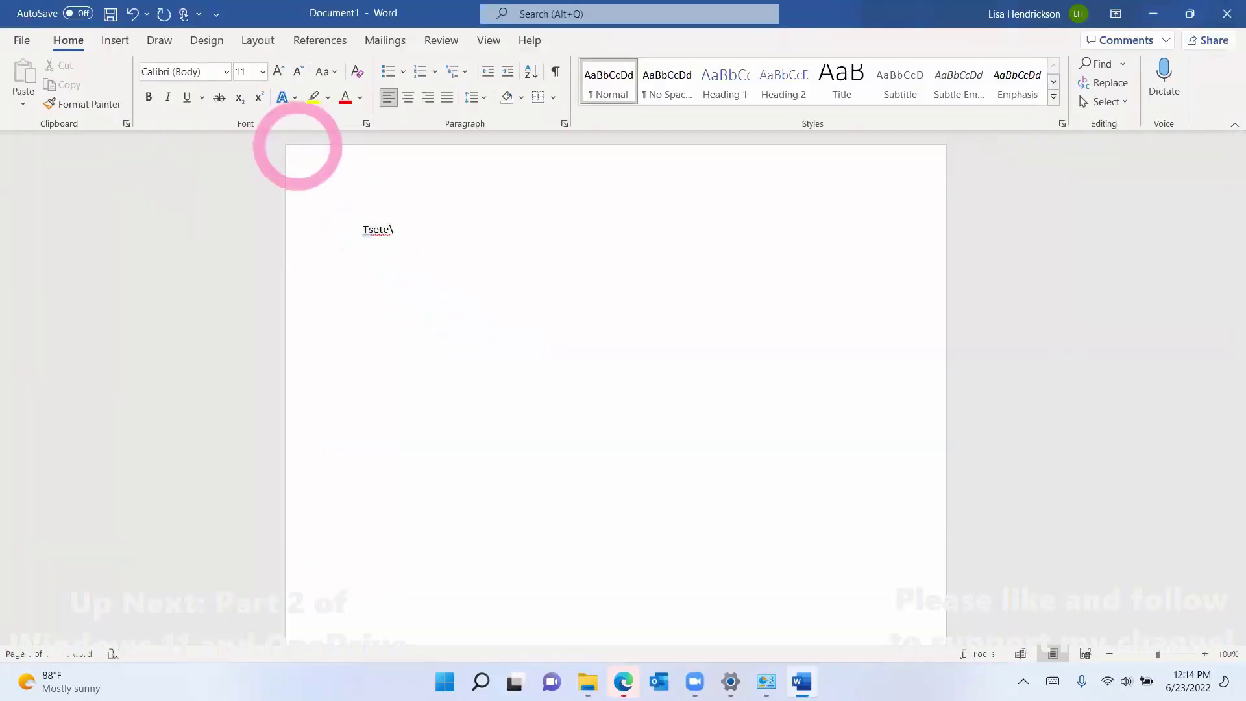
pyautogui.click(415, 232)
pyautogui.press('BackSpace')
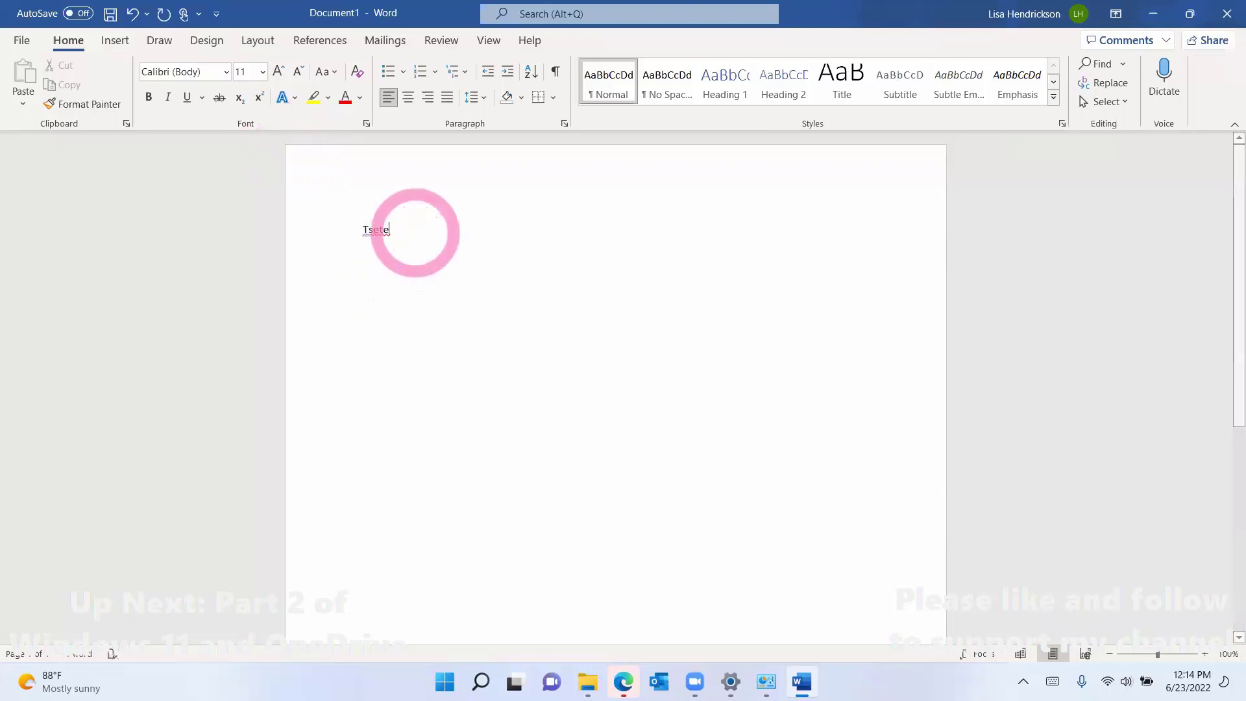
pyautogui.press('BackSpace')
pyautogui.press('BackSpace')
pyautogui.press('BackSpace')
pyautogui.press('BackSpace')
pyautogui.press('BackSpace')
pyautogui.write('test')
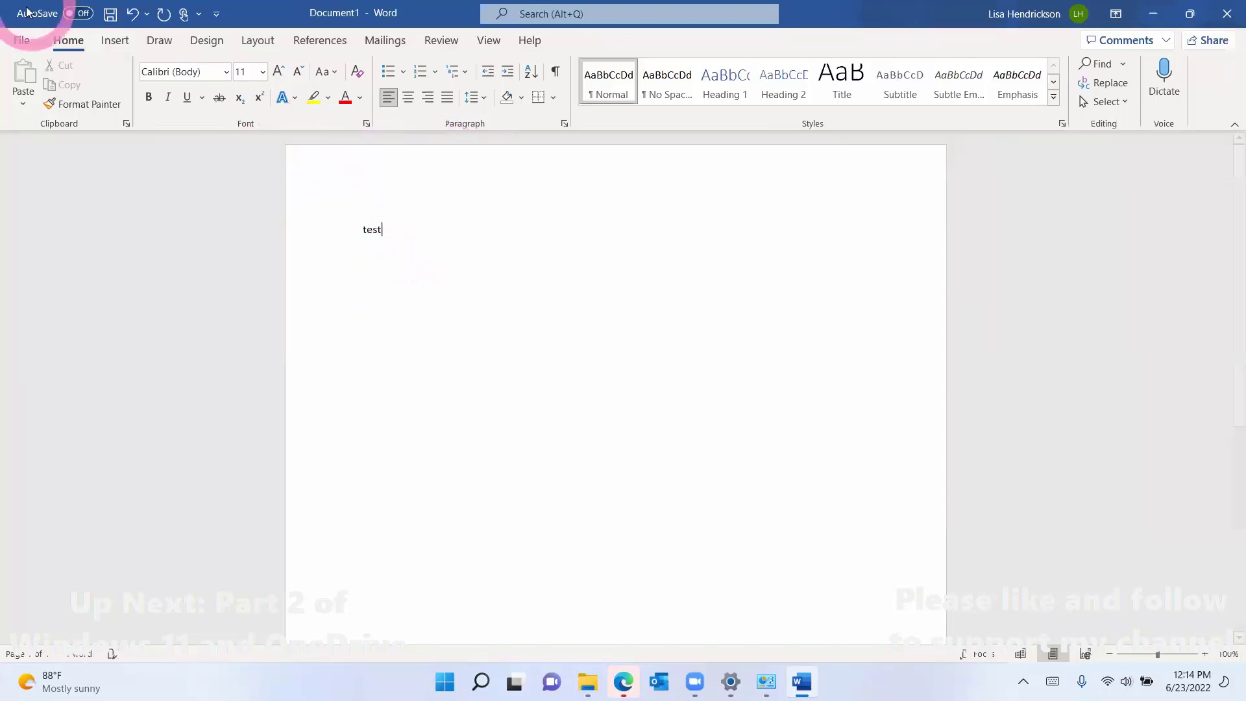
# Step: Save the document as 'test' in the local Documents folder, confirming the folder path
pyautogui.click(22, 39)
pyautogui.click(55, 257)
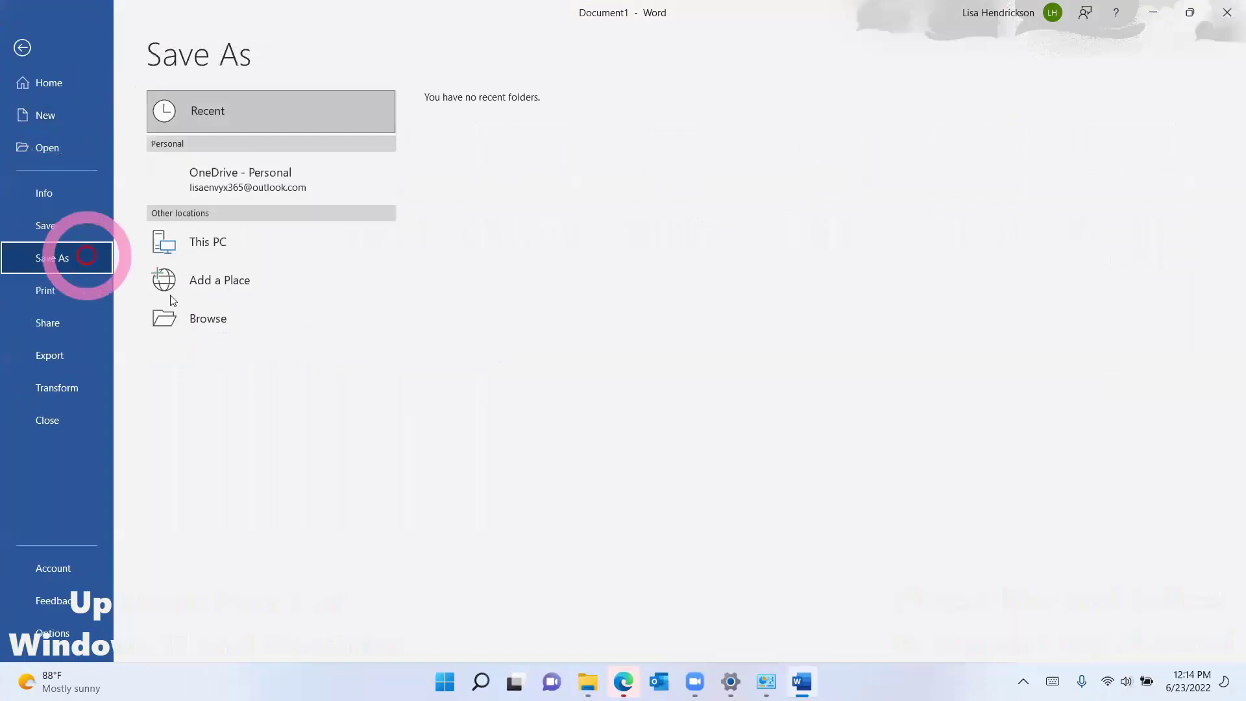
pyautogui.click(247, 328)
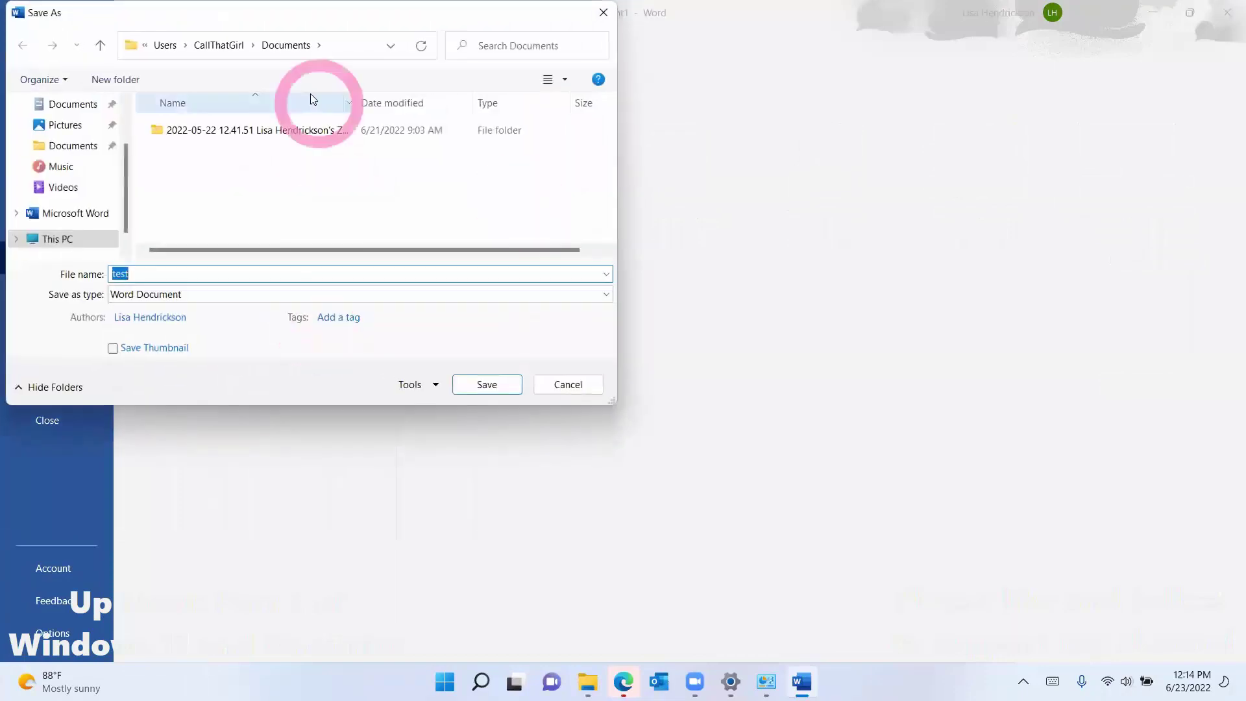
pyautogui.click(292, 44)
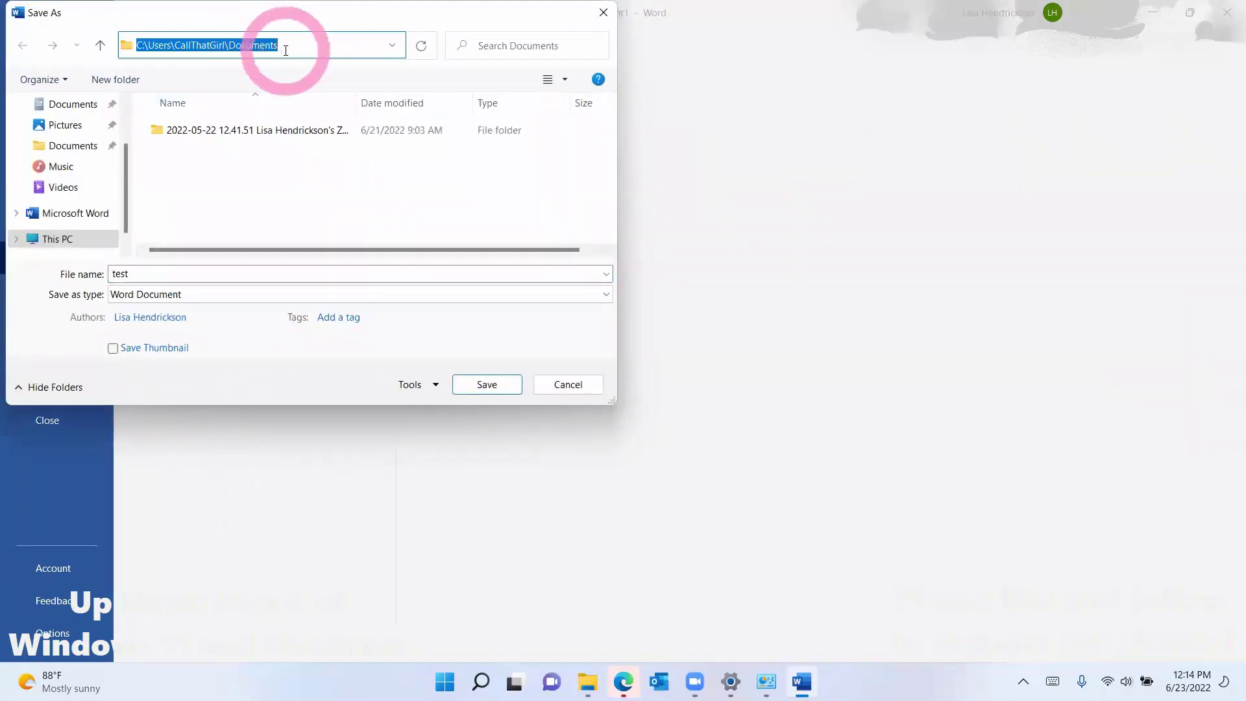
pyautogui.click(500, 386)
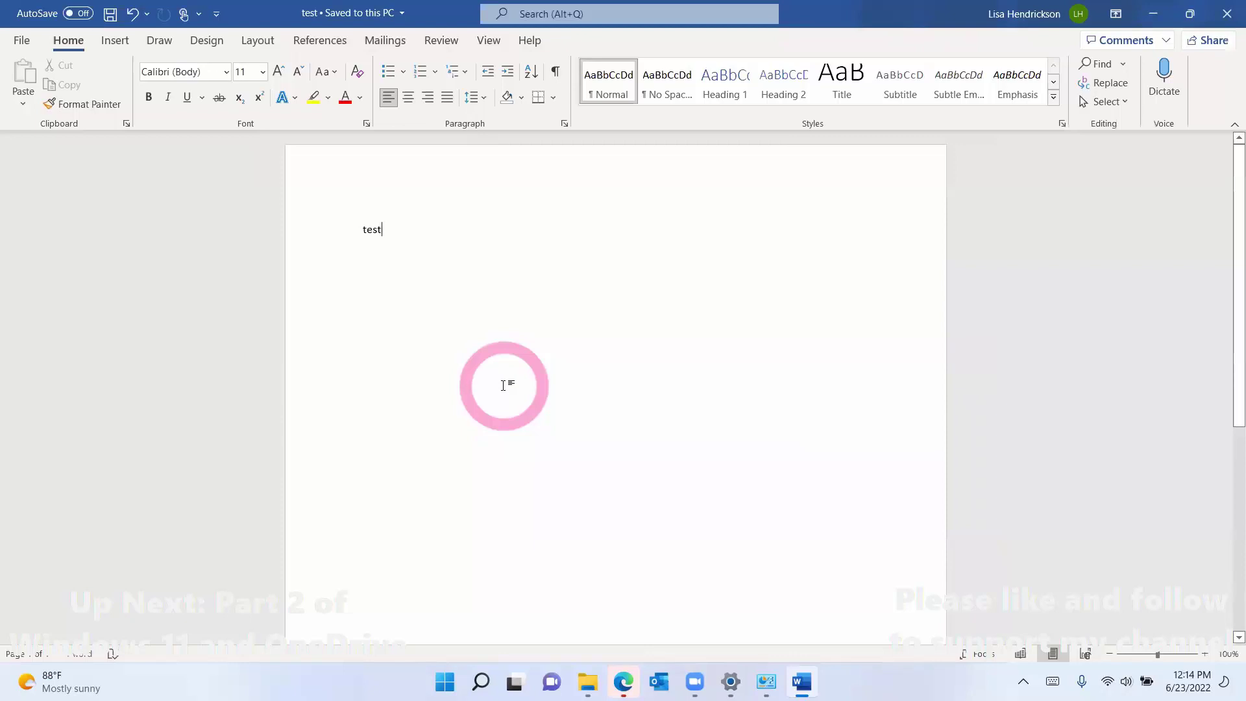
# Step: Close Word and select the OneDrive folder in the user profile, leaving its name unchanged
pyautogui.click(1228, 20)
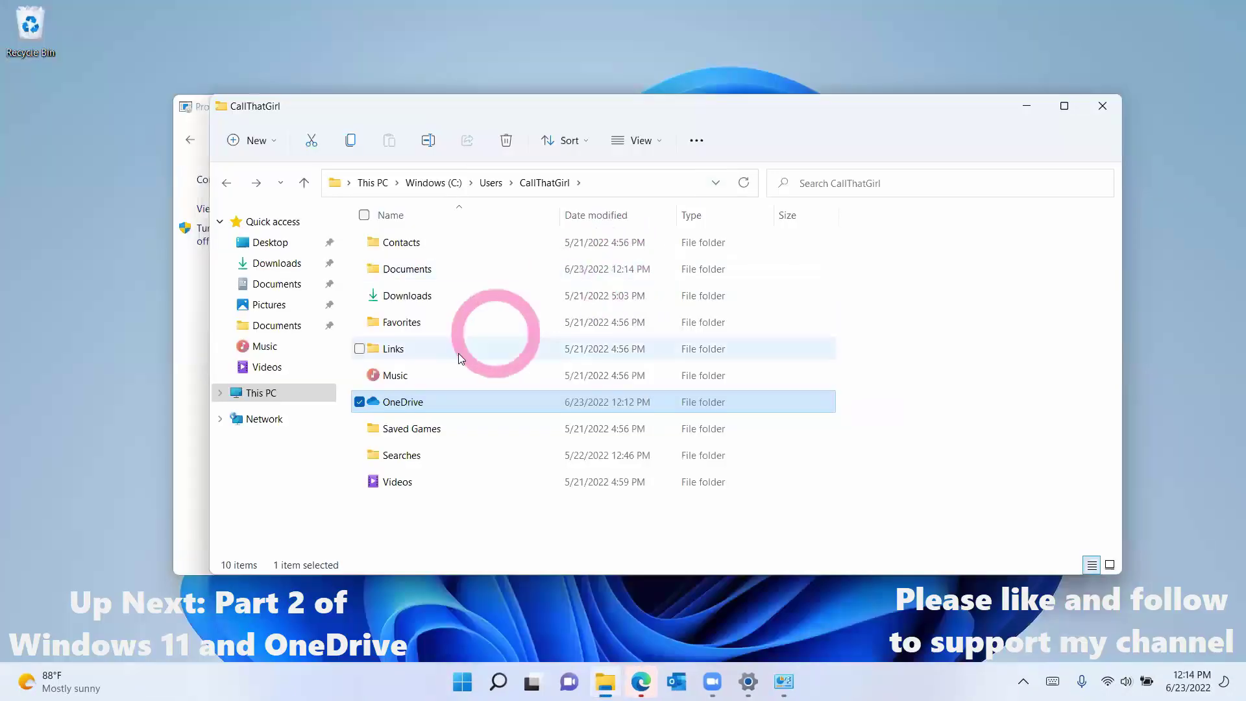
pyautogui.click(406, 403)
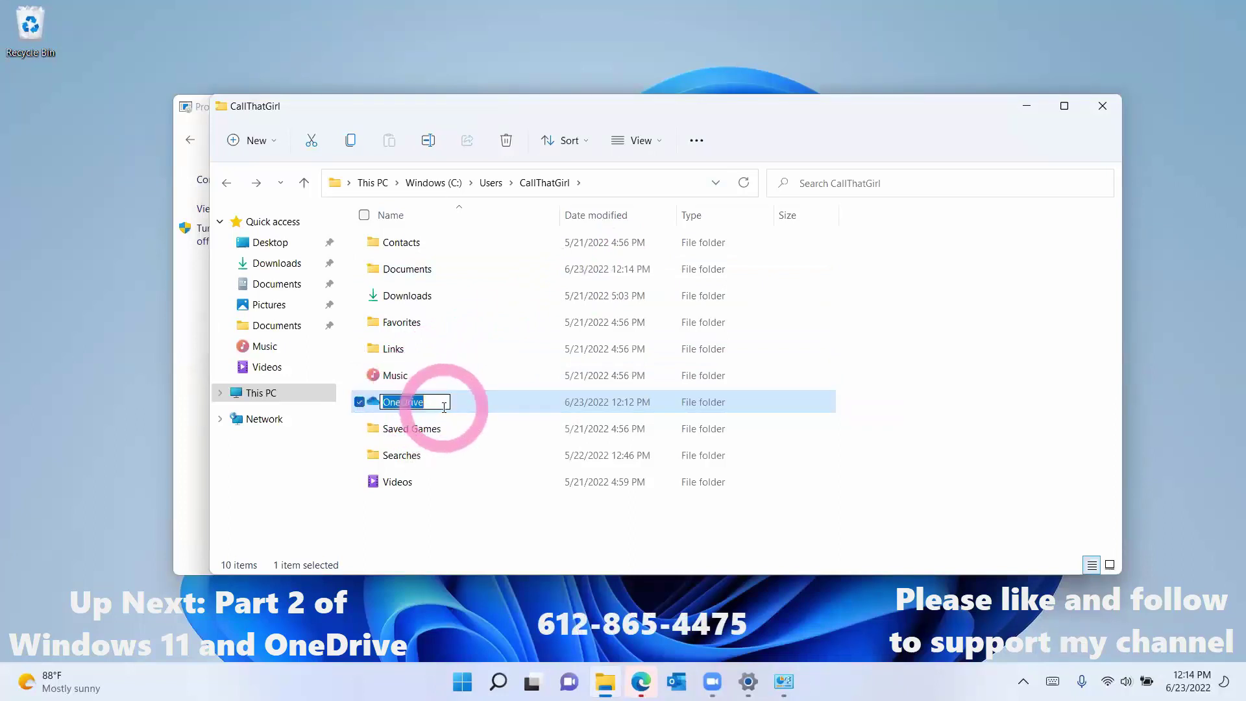
pyautogui.click(415, 513)
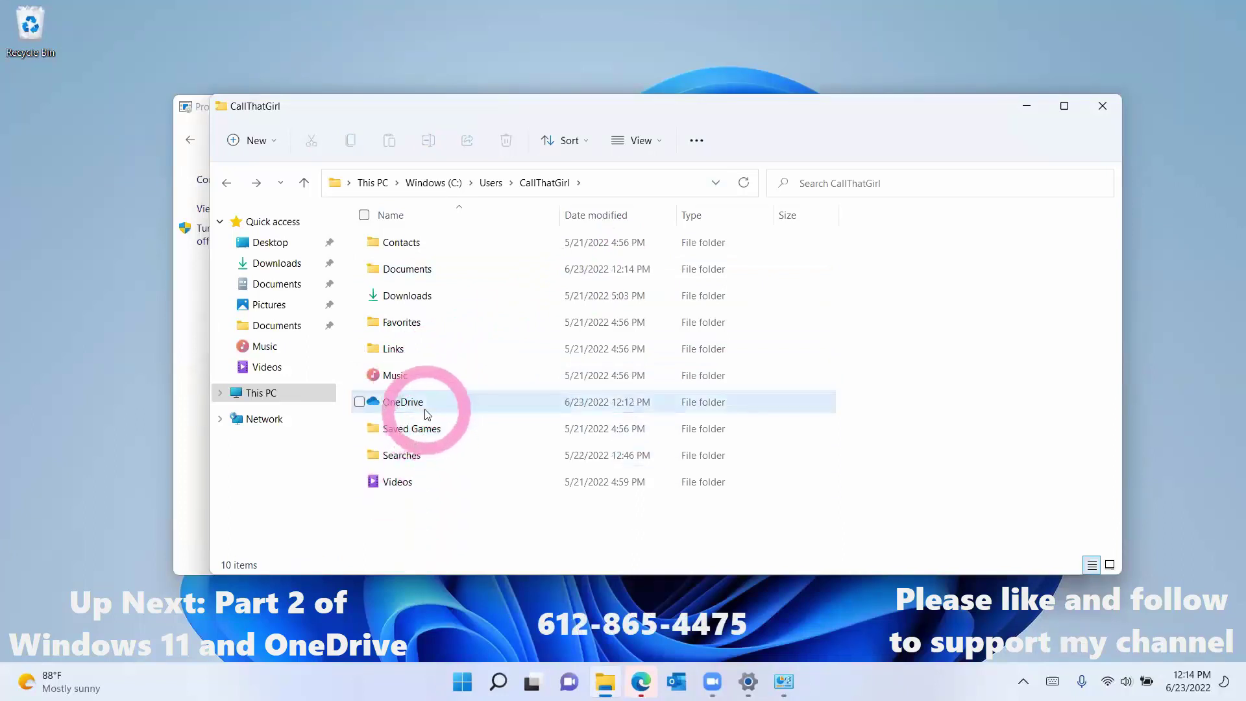
pyautogui.click(425, 410)
# Step: Permanently delete the OneDrive folder, approving with the account PIN and retrying
pyautogui.press('Delete')
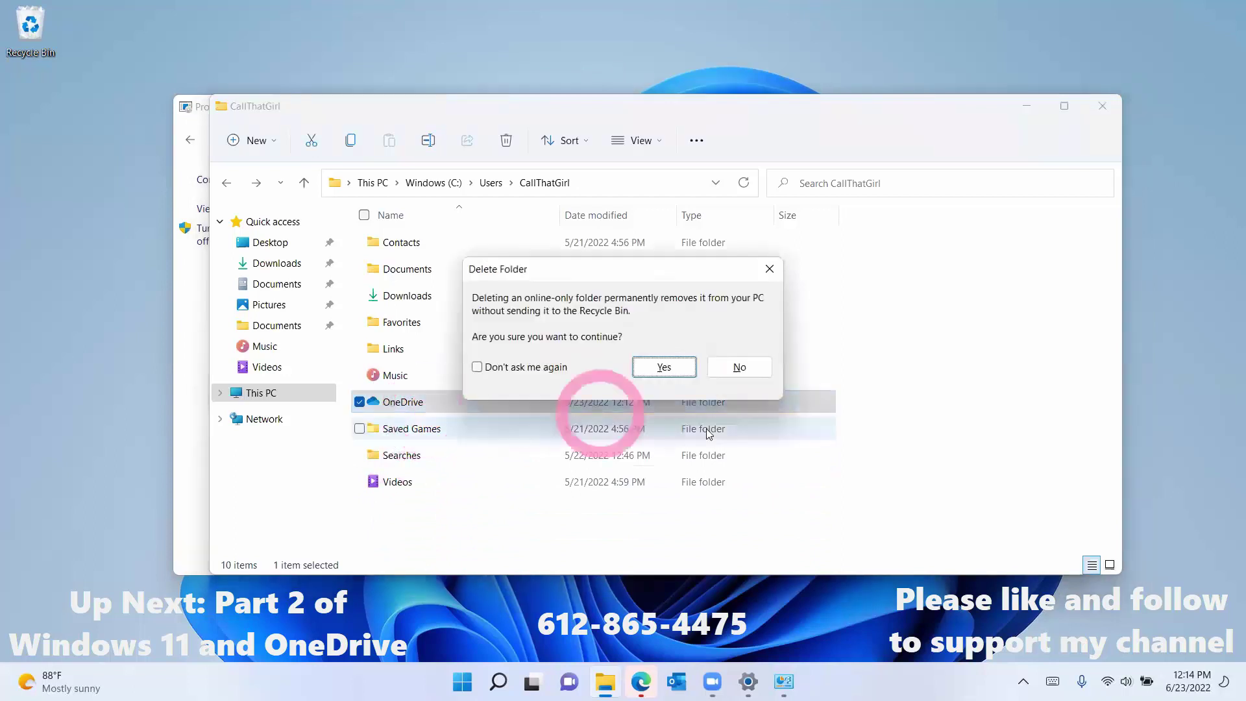
pyautogui.click(666, 366)
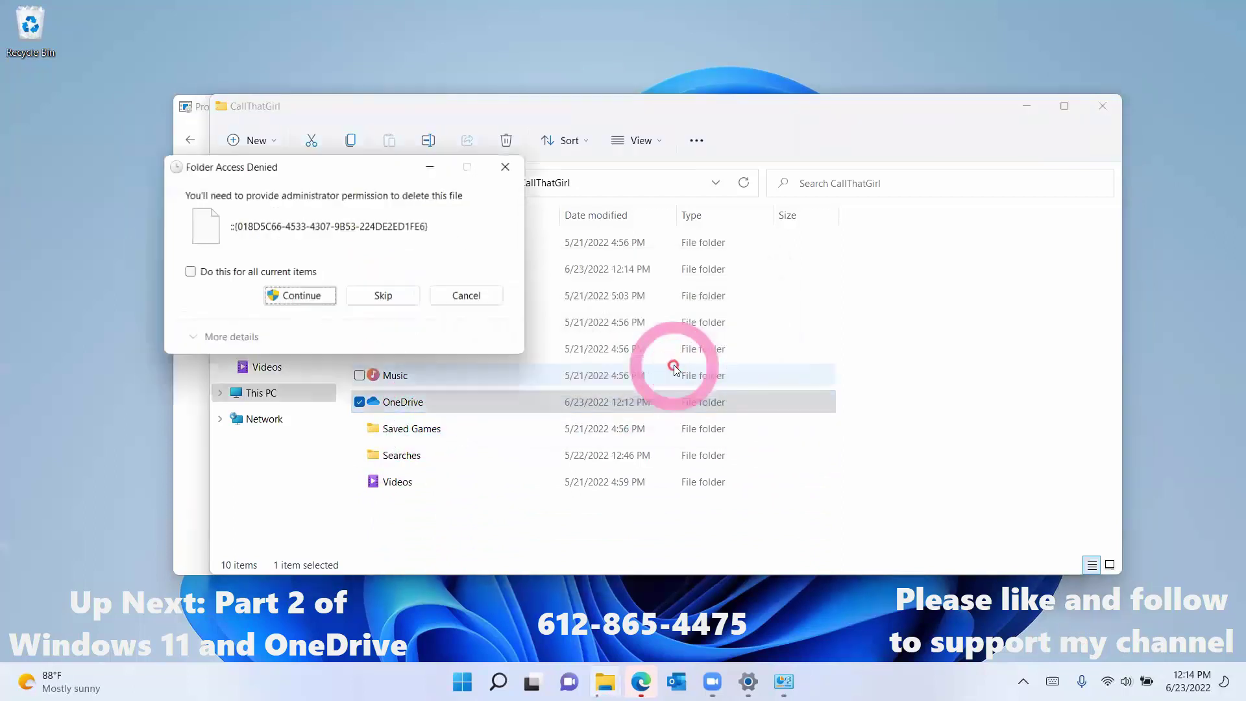
pyautogui.click(316, 296)
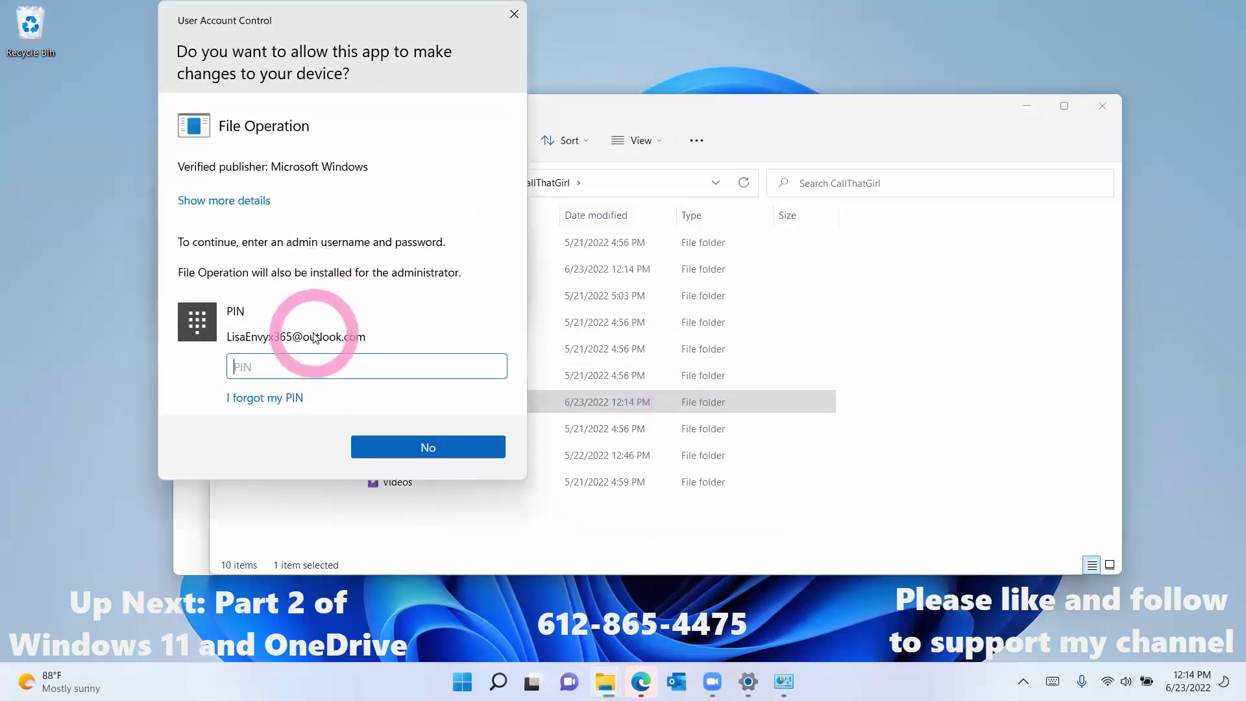
pyautogui.write('****')
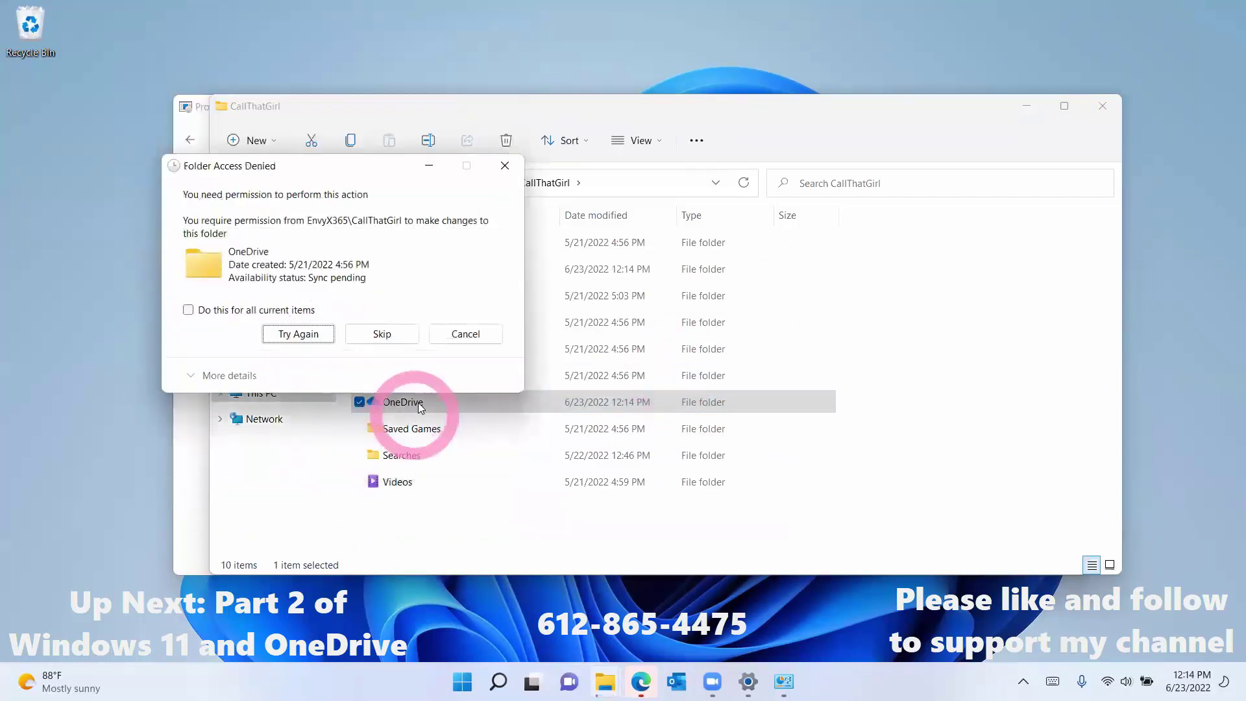
pyautogui.click(305, 333)
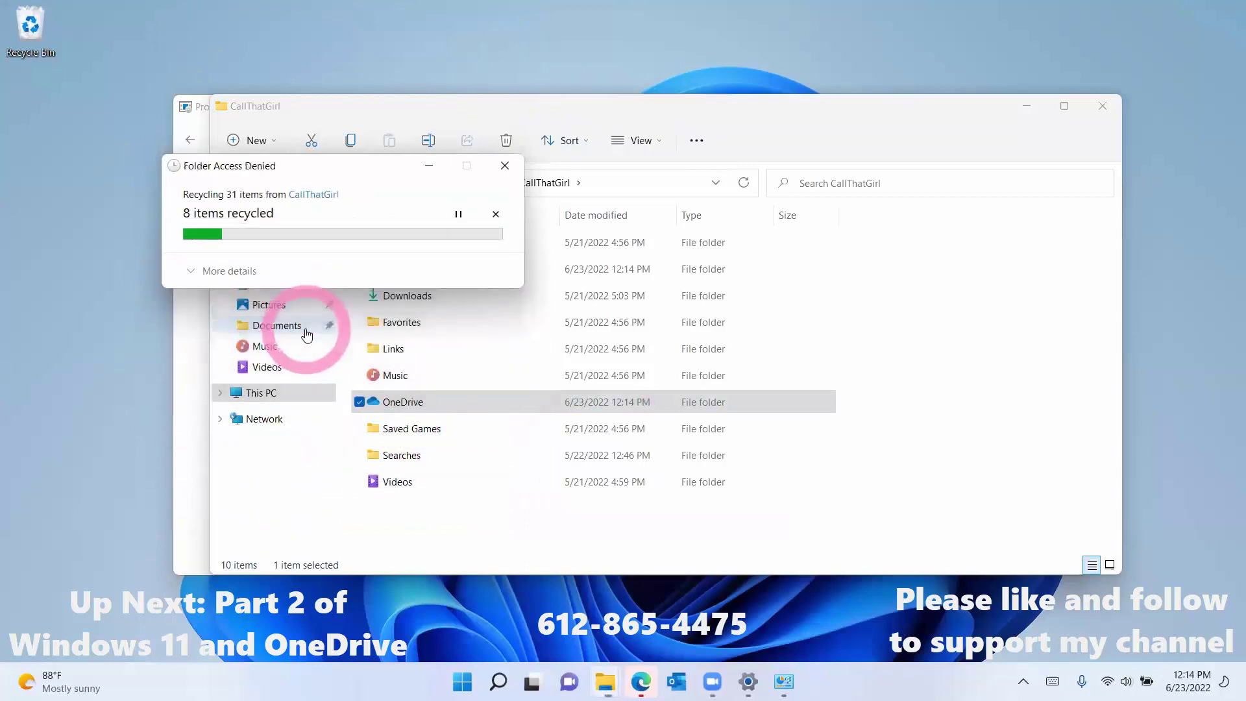
pyautogui.click(471, 411)
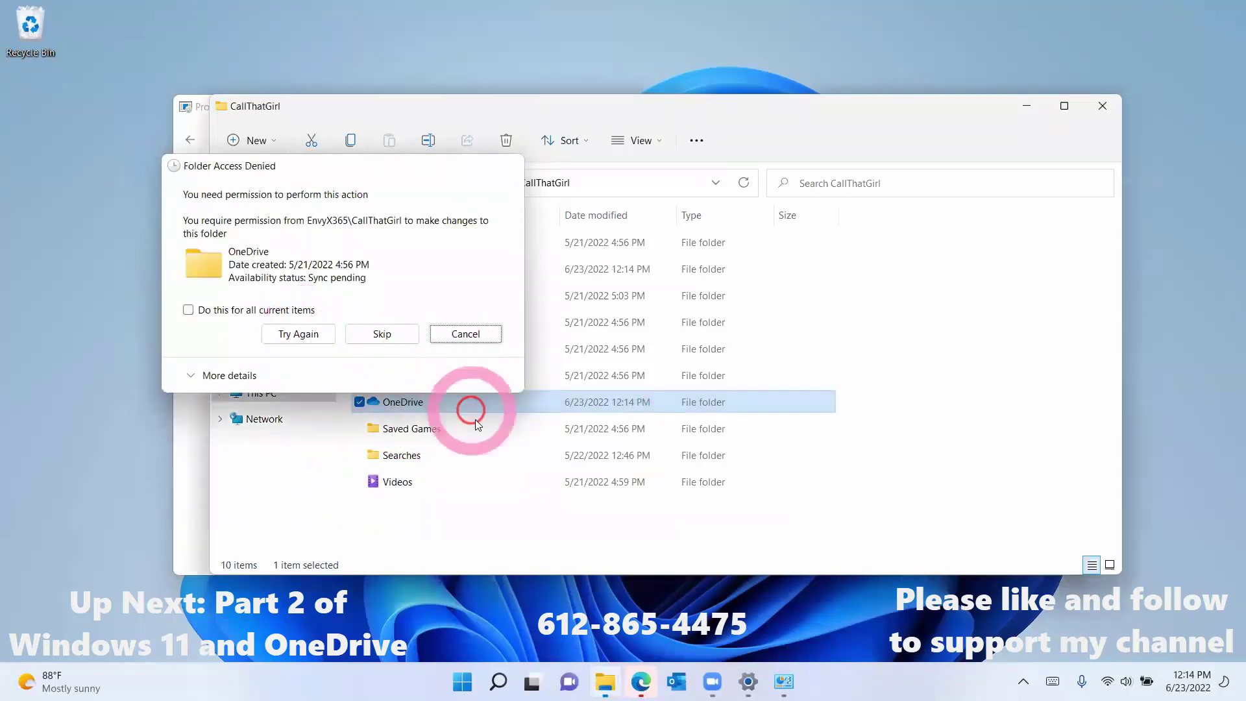